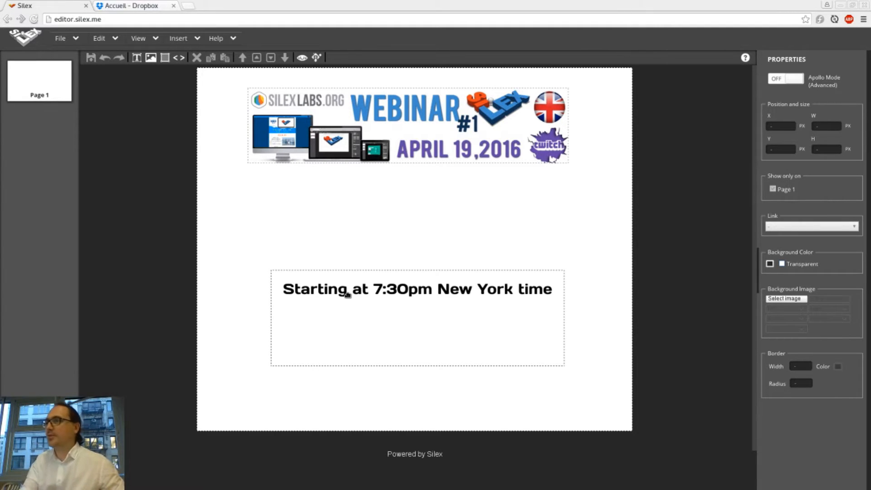
Create a new blank website file in the Silex editor and select its page container.
left_click(601, 204)
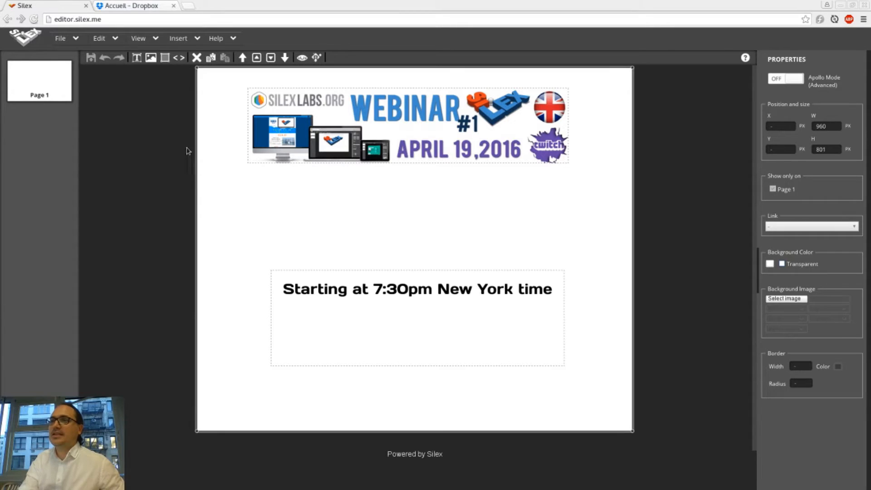
left_click(77, 40)
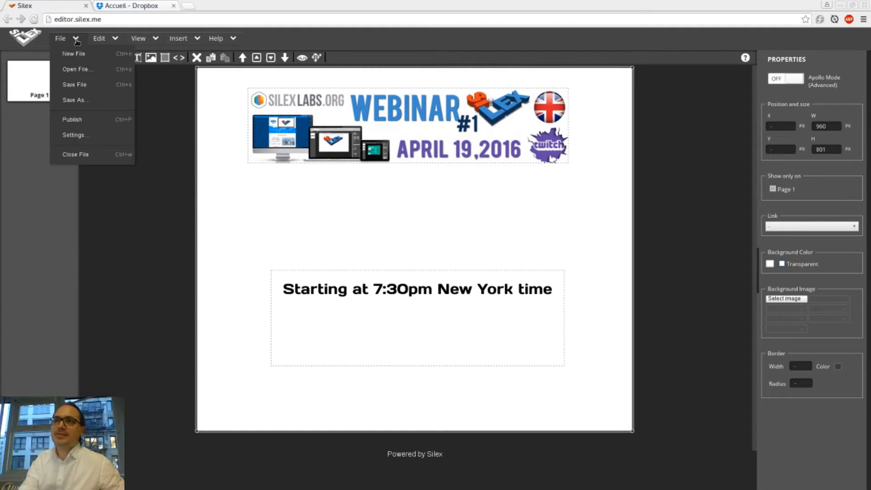
left_click(78, 56)
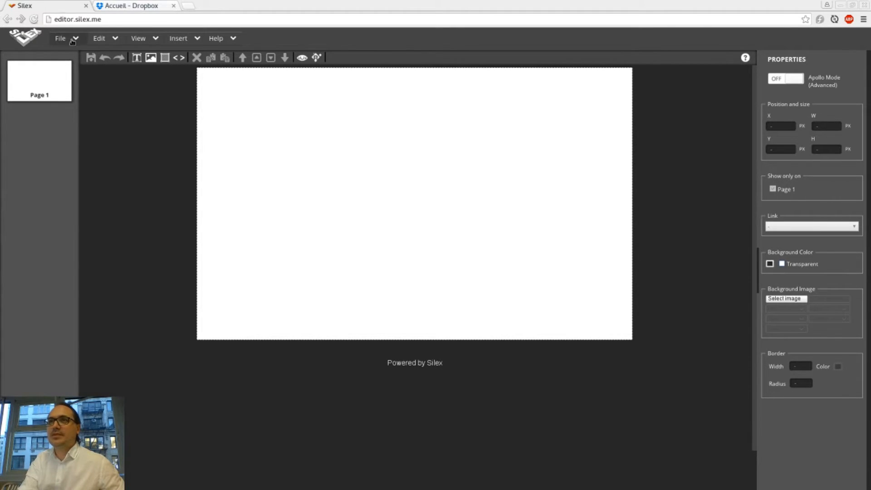
left_click(73, 41)
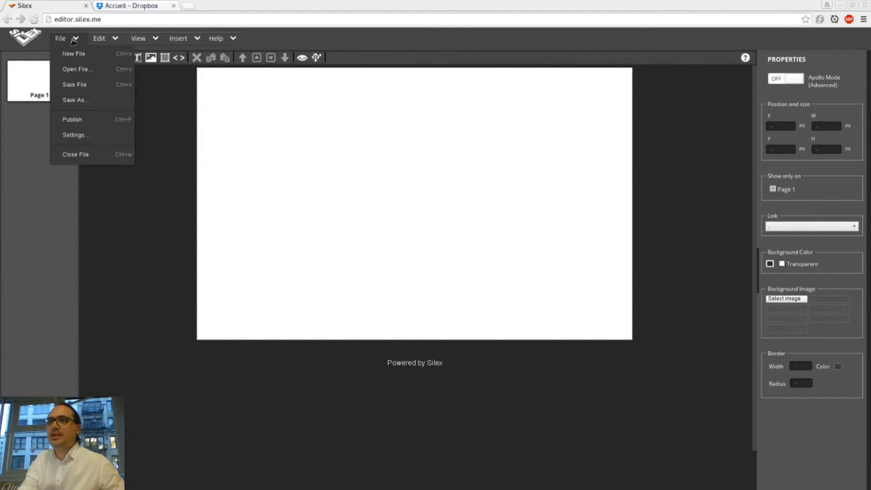
left_click(257, 141)
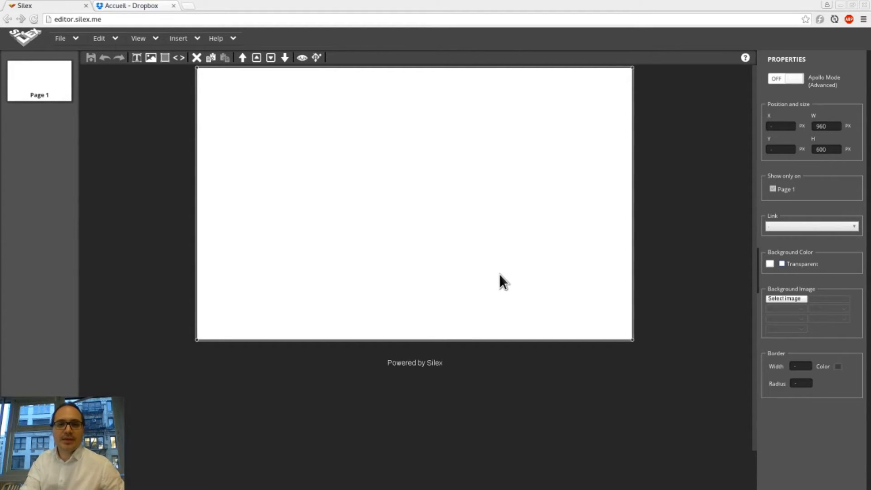
Switch to the Firefox window with the Silex website, show its Templates section, and enlarge the page and the window.
key("alt+Tab")
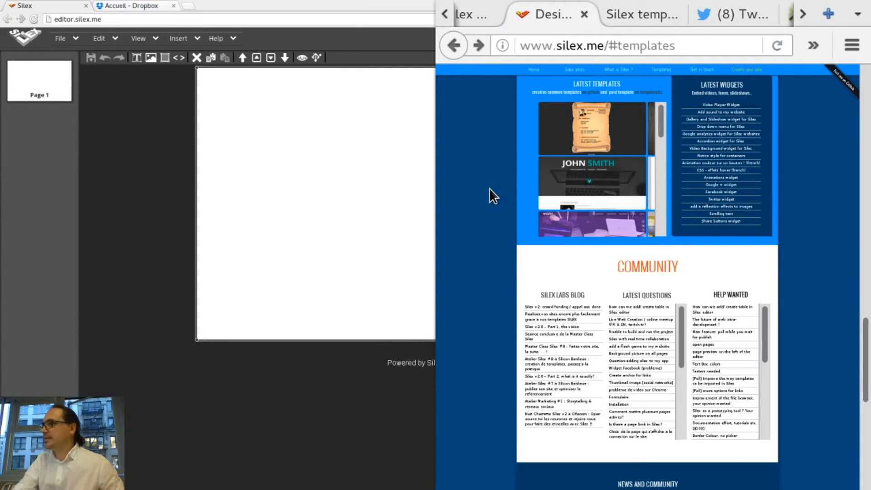
scroll(489, 188, "up", 15)
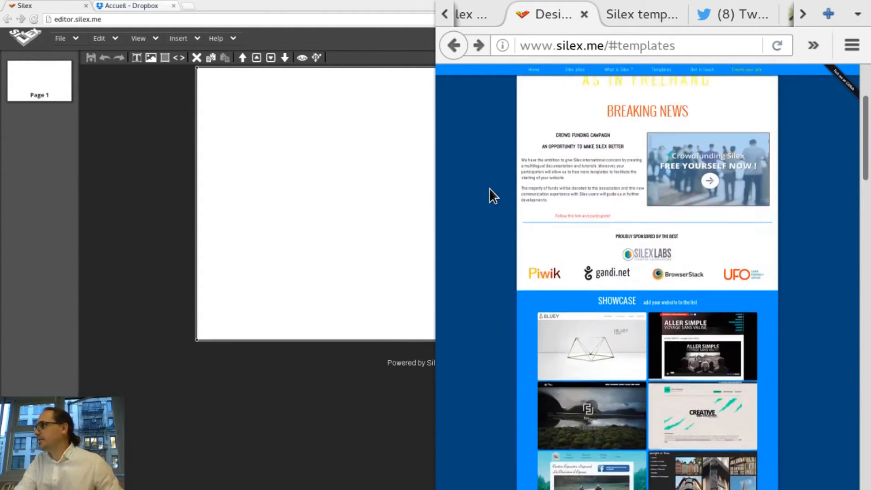
scroll(489, 188, "up", 3)
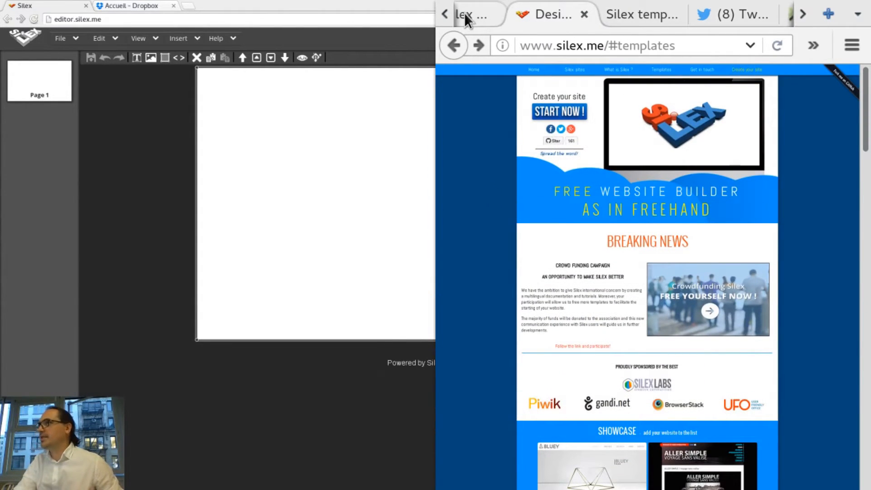
right_click(481, 133)
left_click(470, 121)
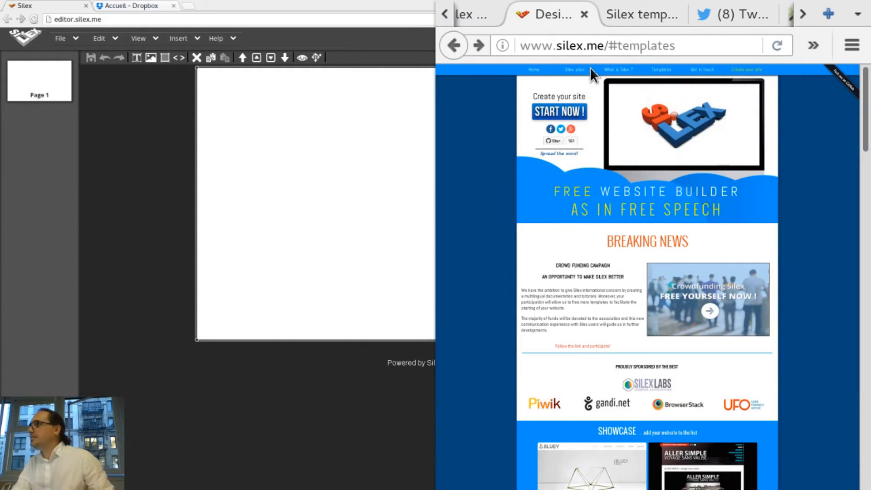
left_click(658, 71)
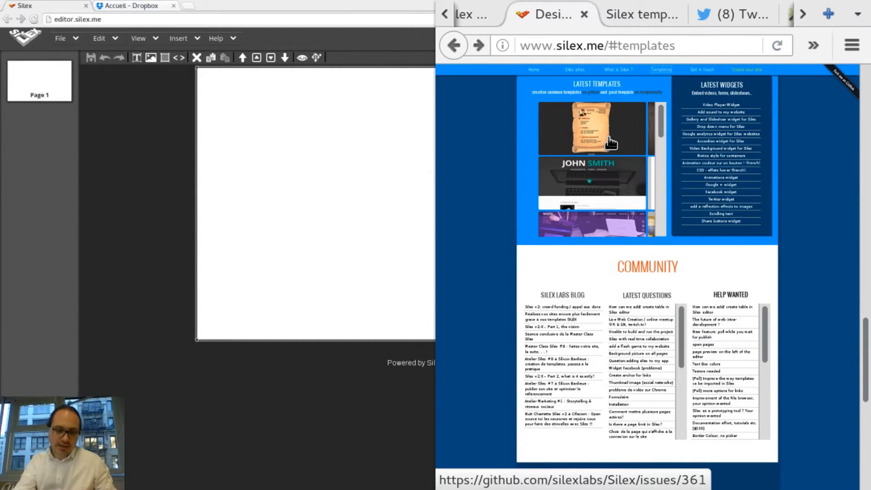
key("ctrl+plus")
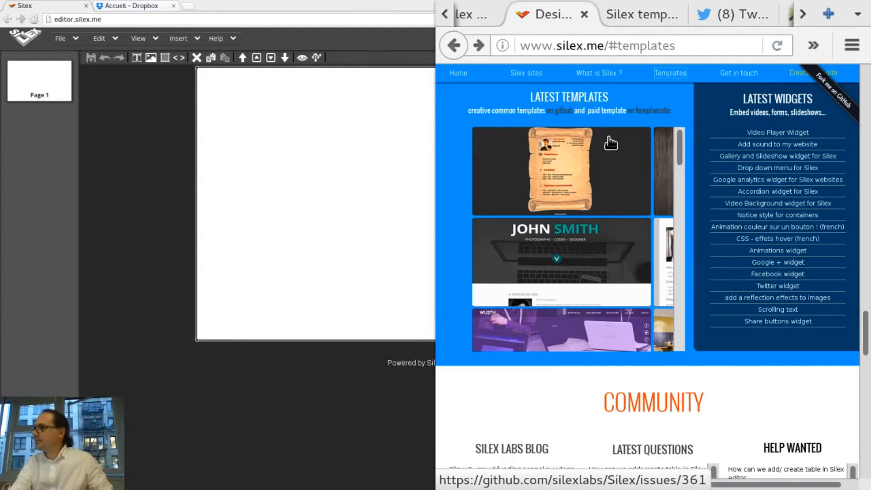
right_click(589, 164)
key("super+Up")
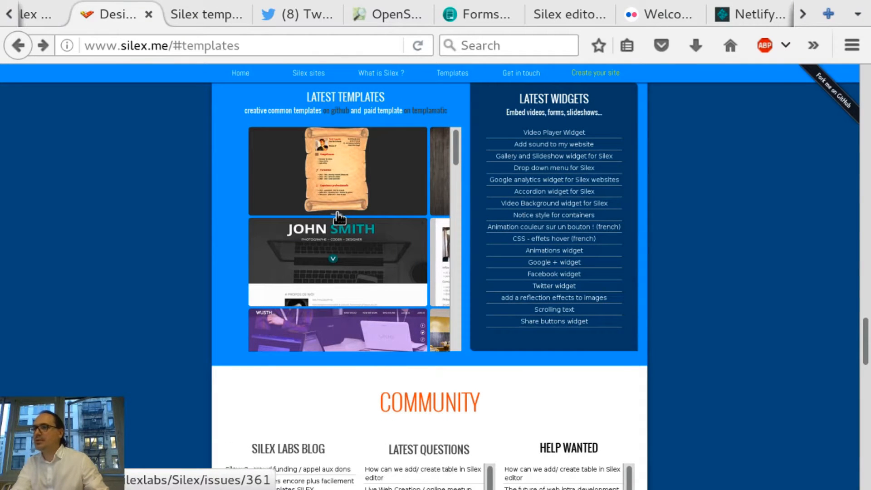
Open the creative commons templates page and browse the template list down to Perso2.
left_click(294, 117)
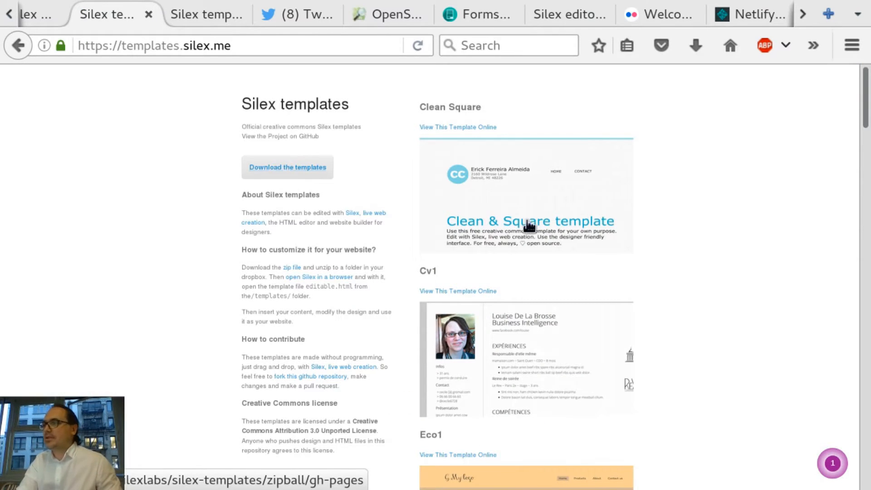
scroll(587, 235, "down", 5)
scroll(590, 236, "down", 15)
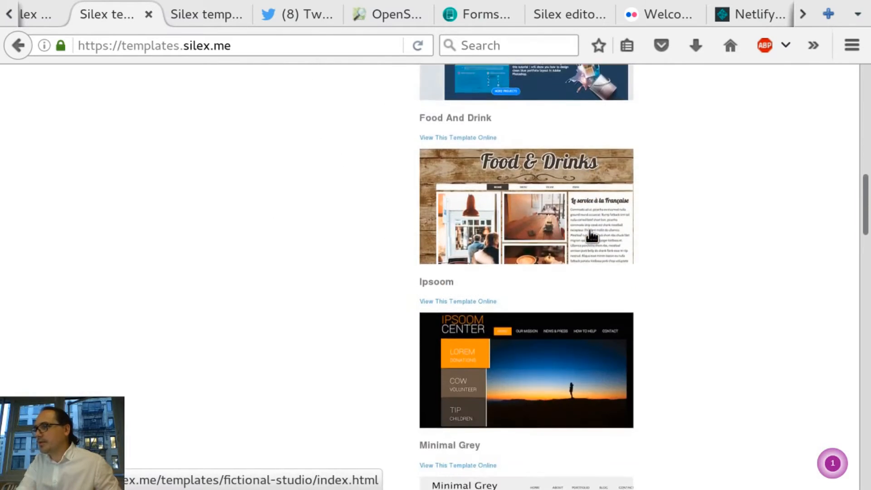
scroll(592, 236, "down", 8)
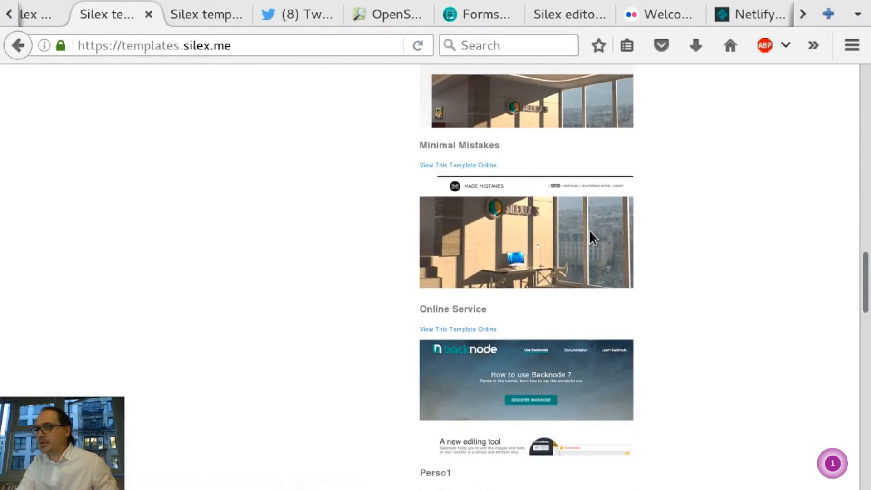
scroll(592, 236, "down", 8)
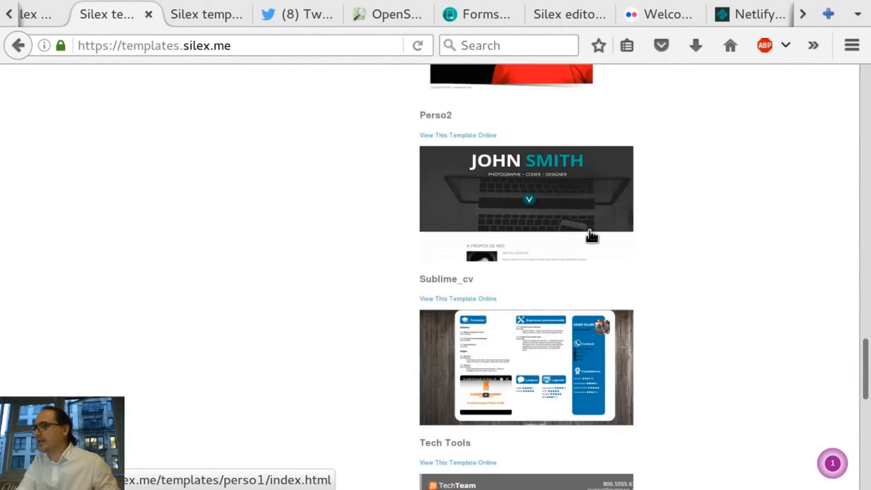
right_click(593, 236)
left_click(222, 172)
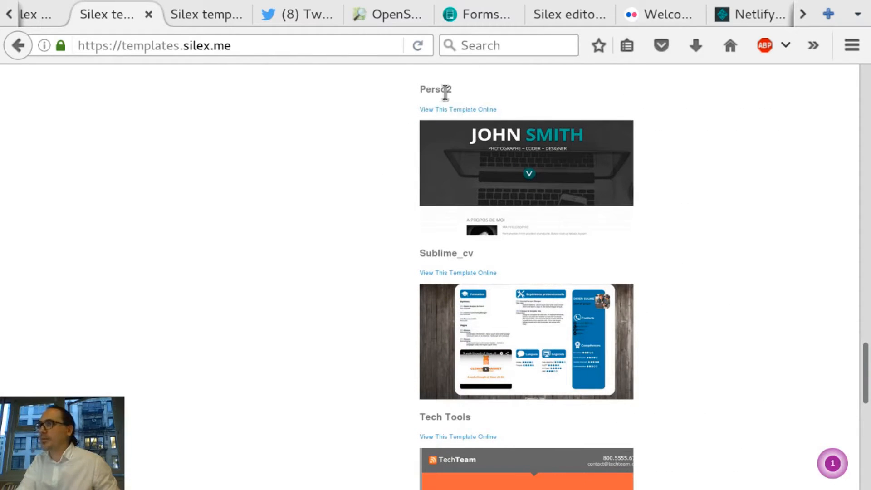
Open the Perso2 template online and examine its layout down to the Design, Photo and Code buttons.
left_click(464, 140)
right_click(463, 140)
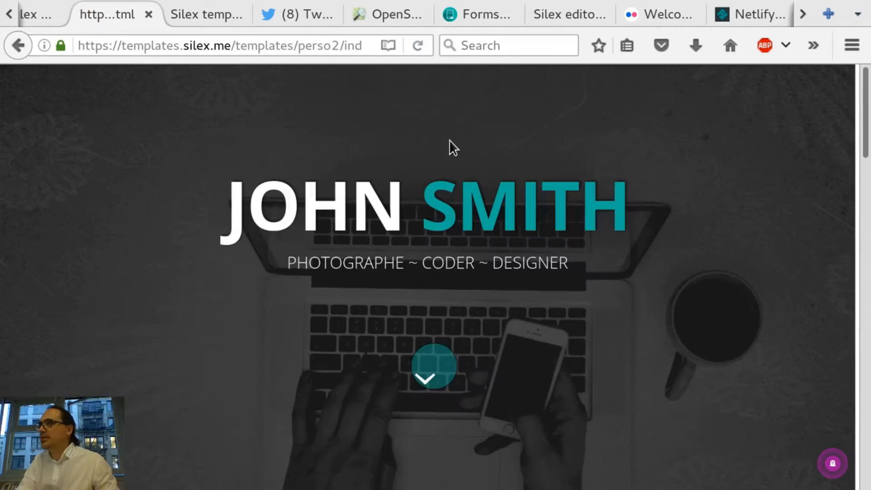
scroll(367, 171, "down", 10)
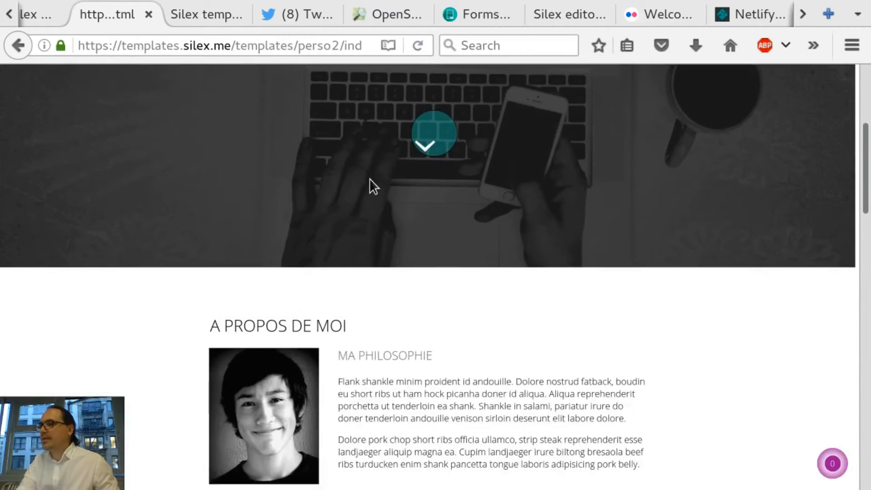
scroll(370, 178, "down", 8)
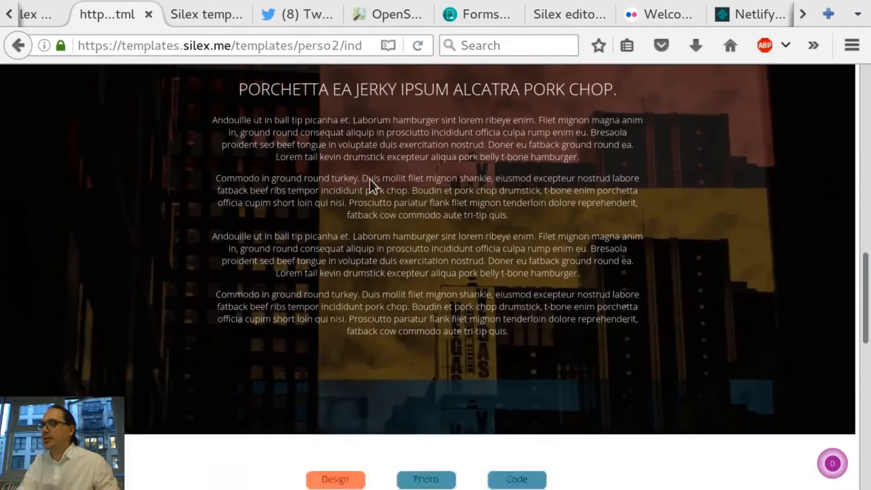
scroll(370, 178, "down", 3)
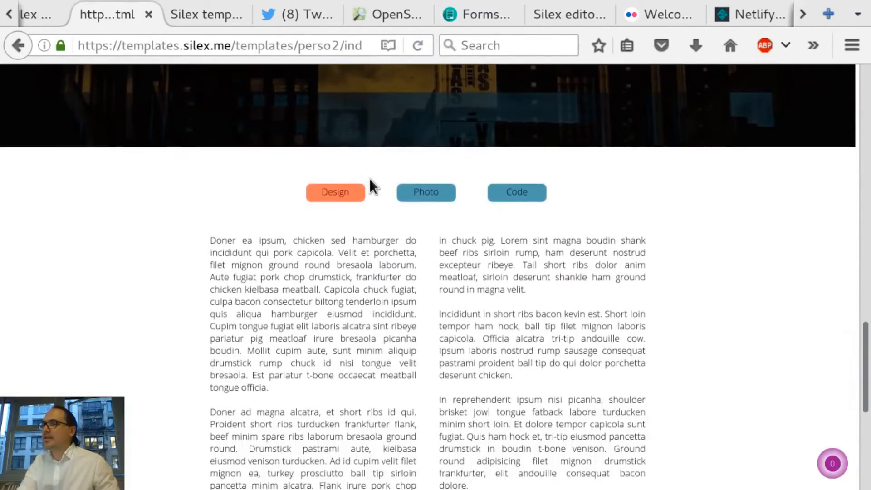
Preview the template's Photo, Code and Design sections and review the rest of the page.
left_click(432, 147)
left_click(508, 141)
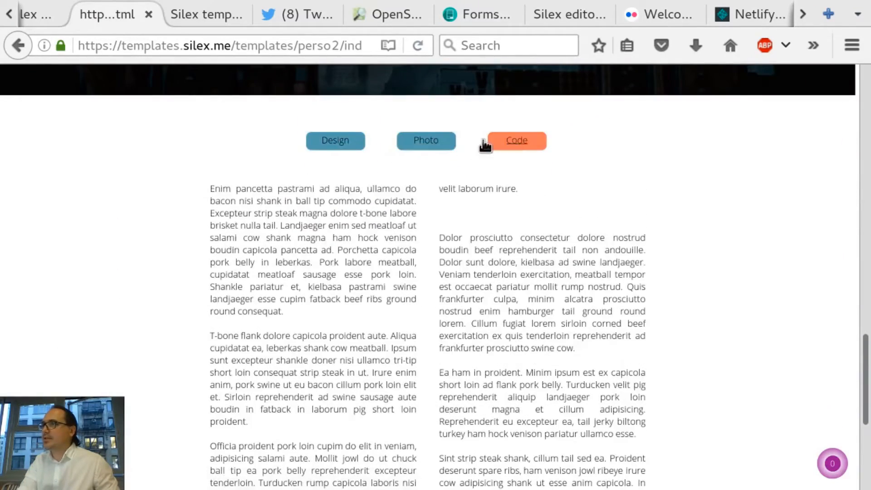
left_click(320, 144)
scroll(323, 147, "down", 6)
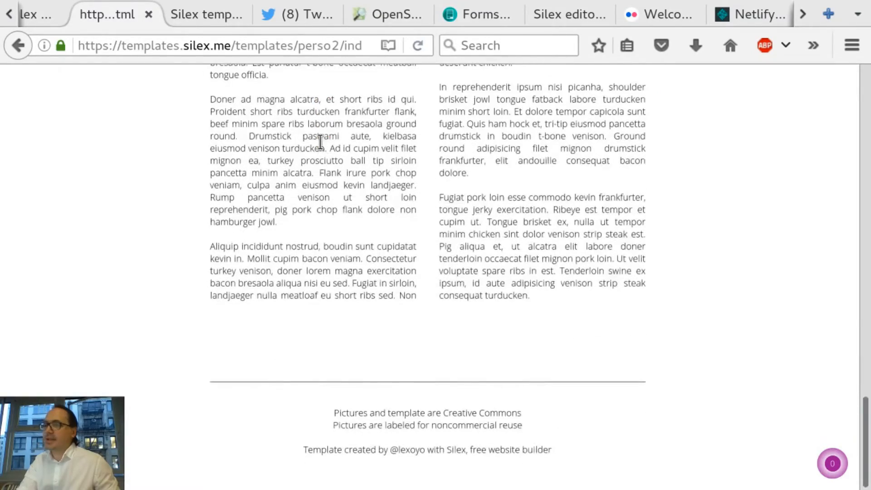
scroll(321, 142, "up", 20)
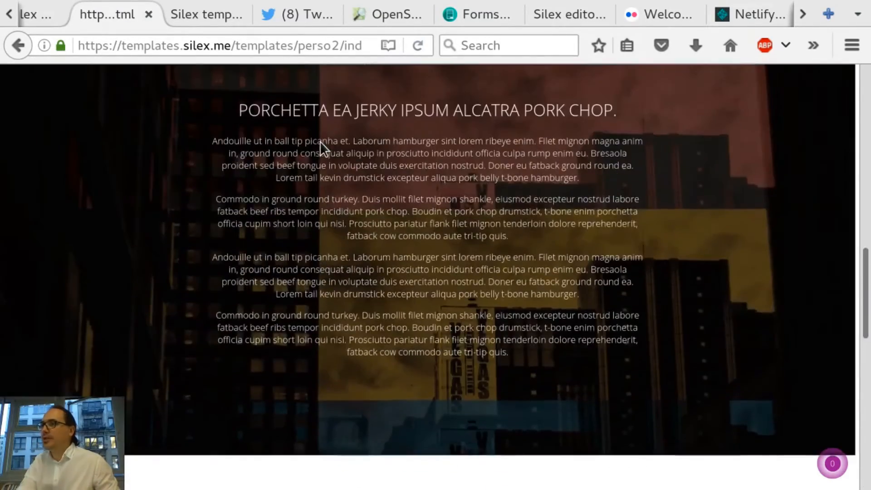
scroll(321, 142, "up", 10)
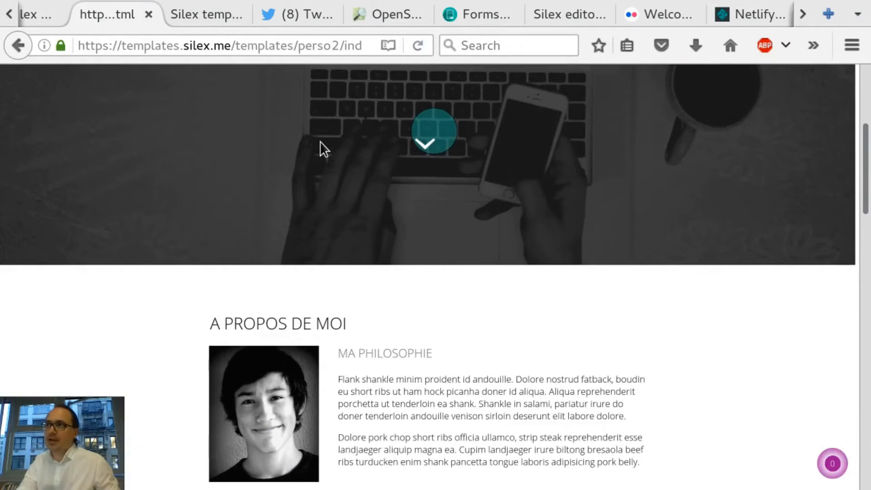
scroll(320, 140, "up", 1)
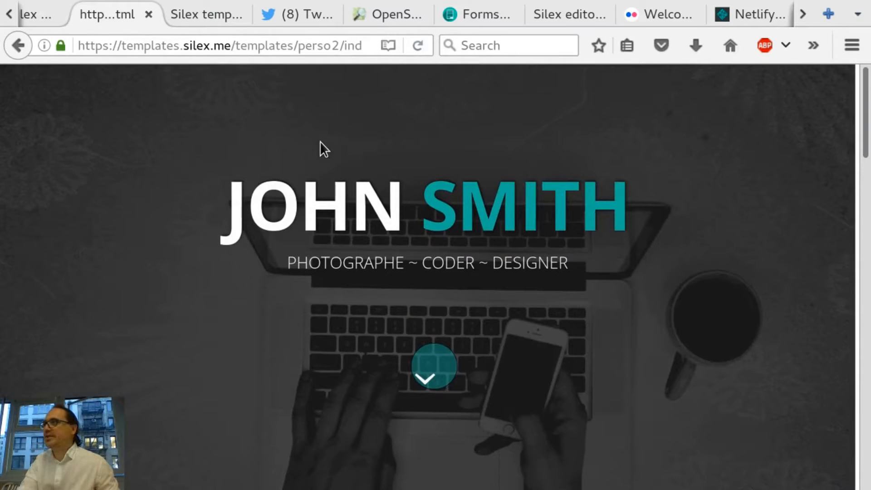
Leave the Perso2 preview and return to the Silex templates list.
key("alt+Left")
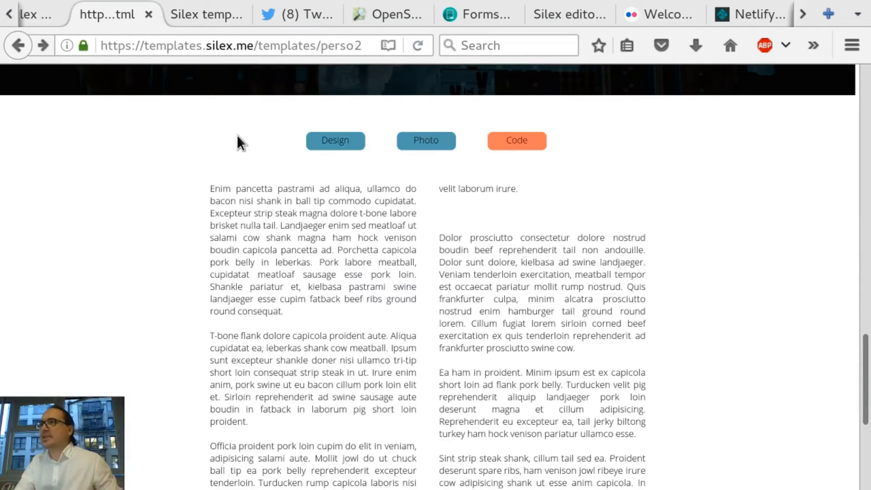
scroll(143, 163, "up", 8)
scroll(144, 164, "up", 8)
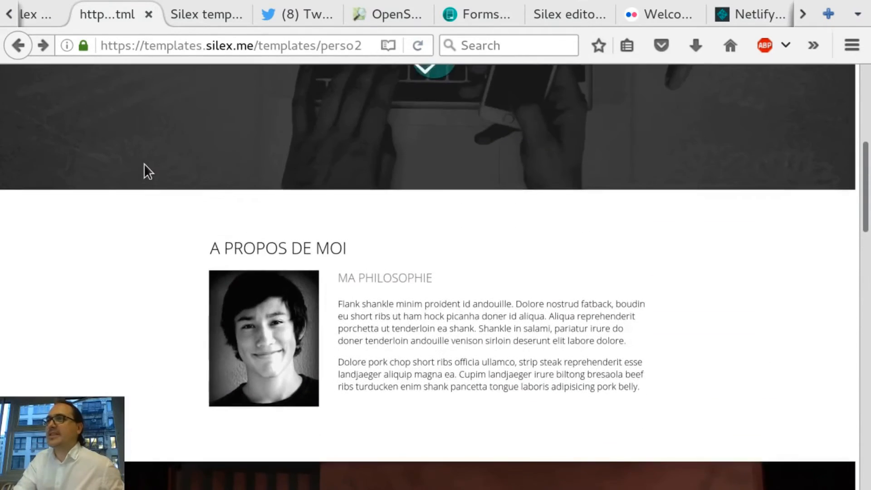
key("alt+Left")
key("alt+Left")
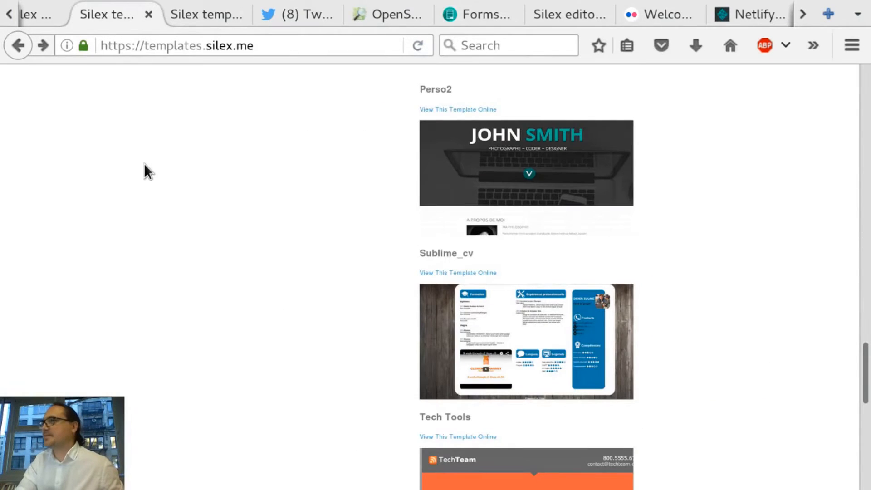
Download the Silex templates zip archive and open it with Archive Manager.
scroll(144, 165, "up", 20)
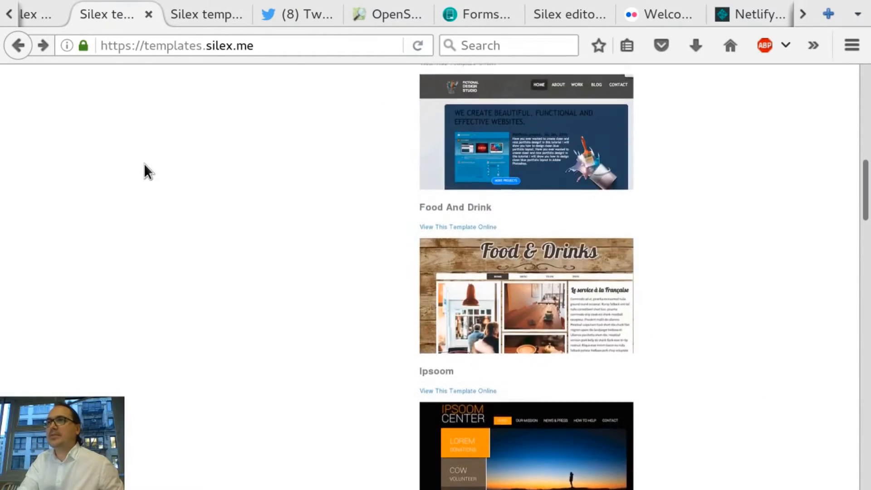
scroll(274, 100, "up", 7)
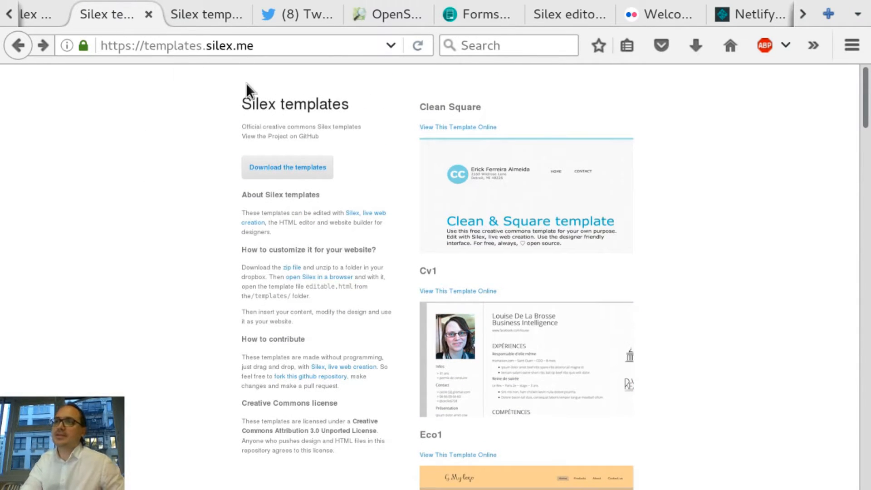
left_click(288, 177)
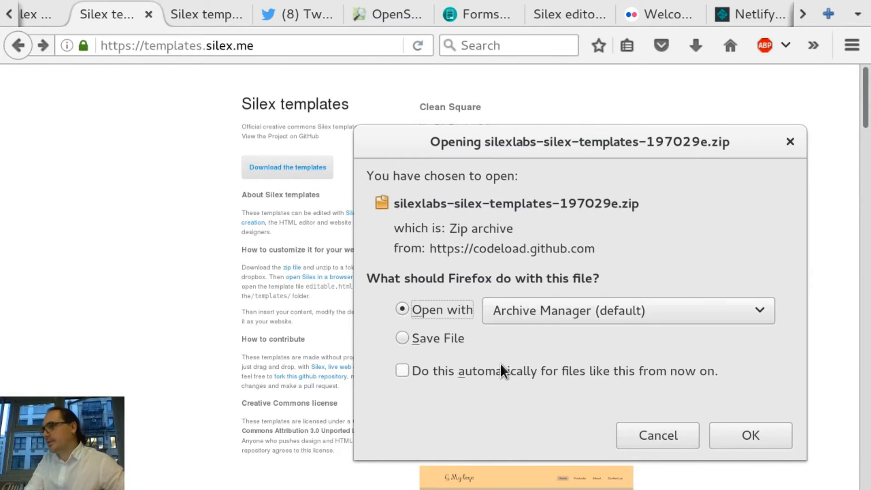
left_click(767, 434)
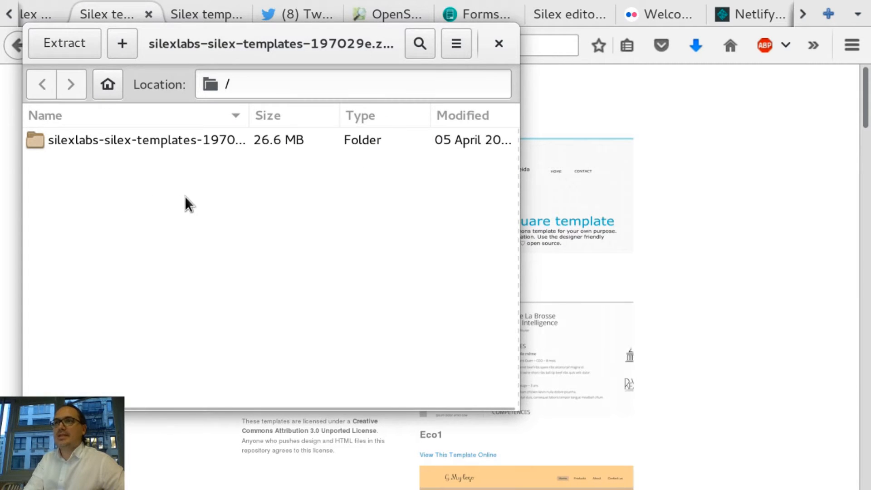
Extract the Silex templates archive into the Downloads folder and quit Archive Manager.
left_click(64, 44)
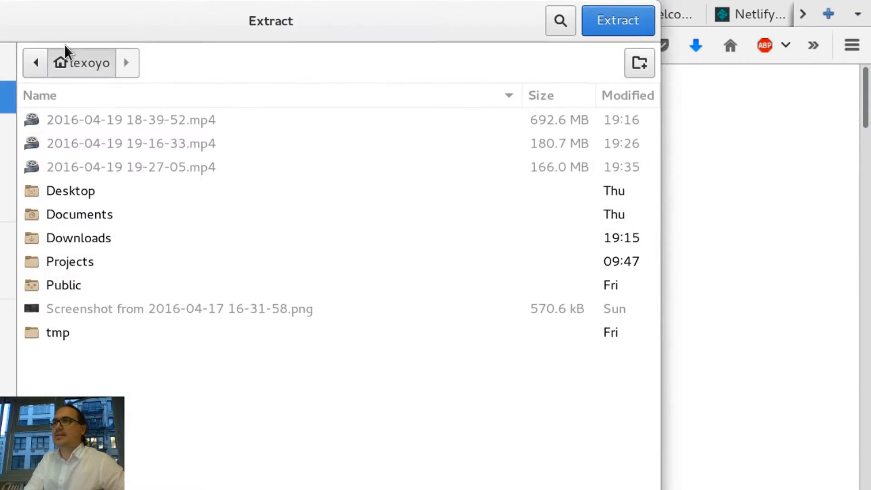
double_click(72, 244)
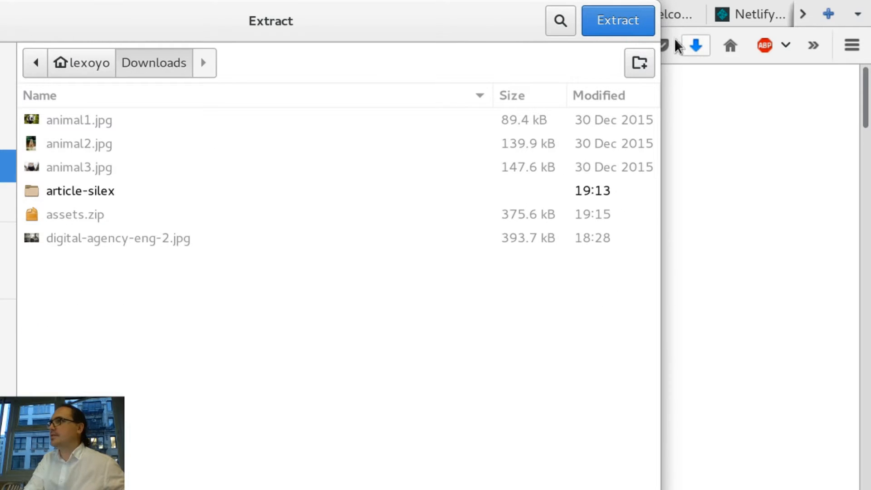
left_click(629, 33)
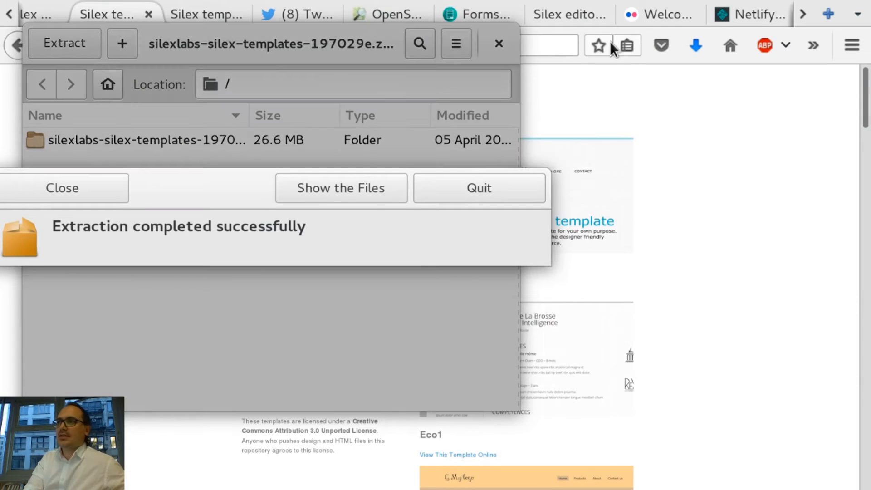
left_click(498, 193)
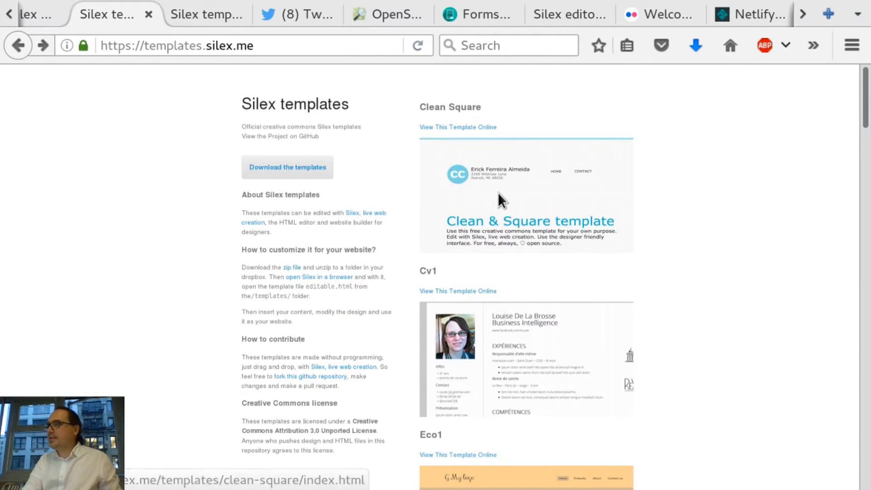
Switch to the file manager and open the templates subfolder inside the extracted silexlabs-silex-templates-197029e folder.
key("alt+Tab")
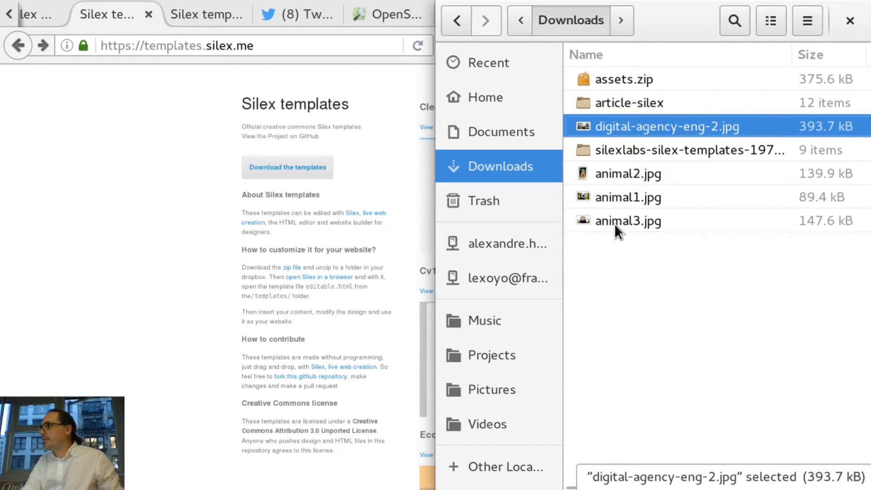
double_click(621, 152)
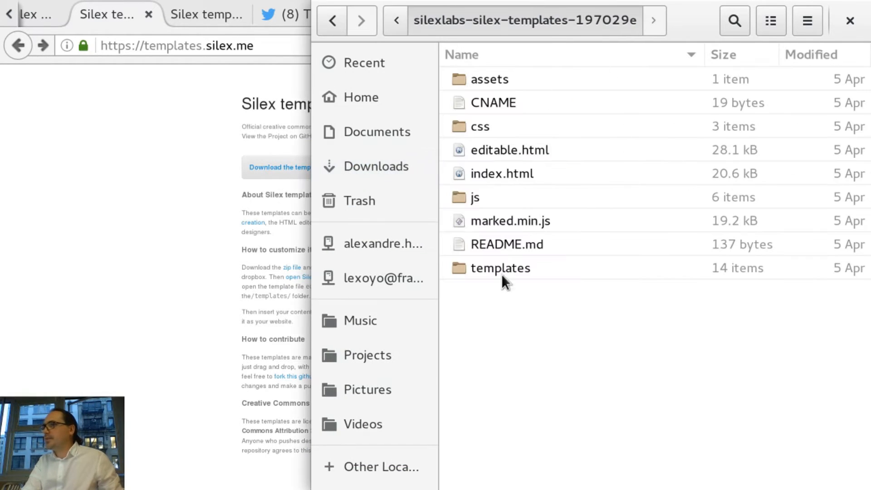
left_click(483, 271)
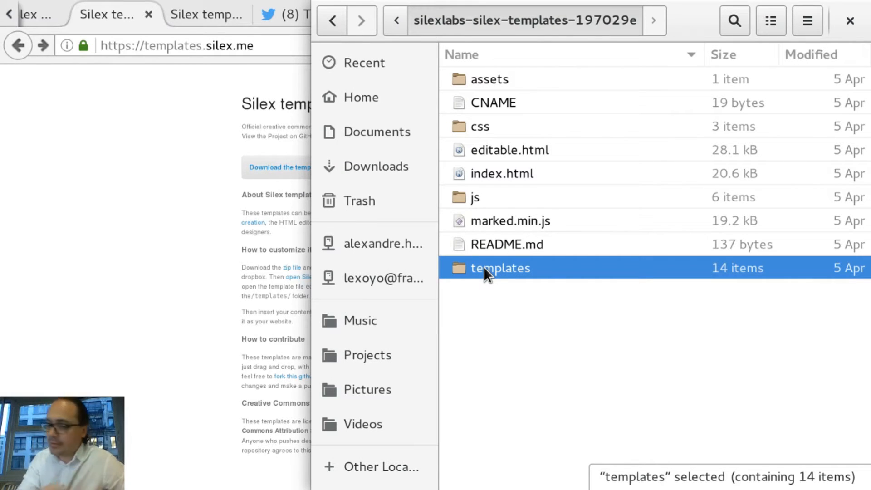
double_click(483, 267)
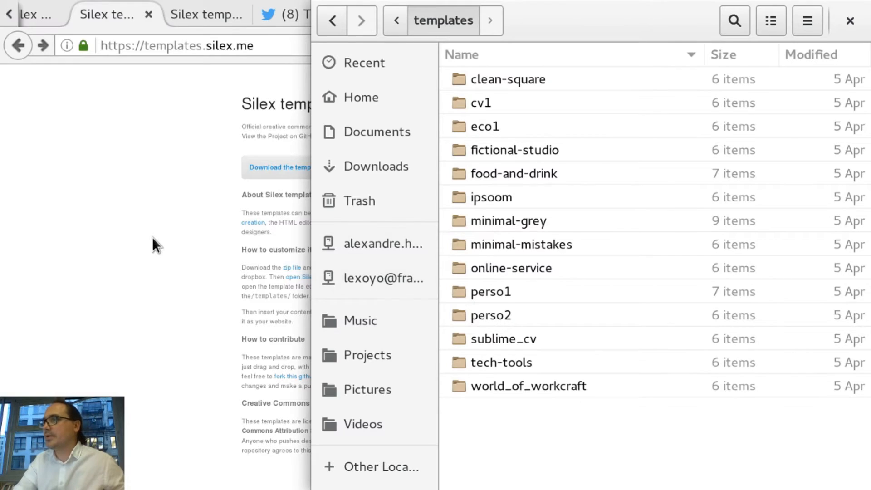
Compare the extracted template folders with the online Silex templates list and open the perso2 folder.
left_click(151, 237)
scroll(522, 342, "down", 5)
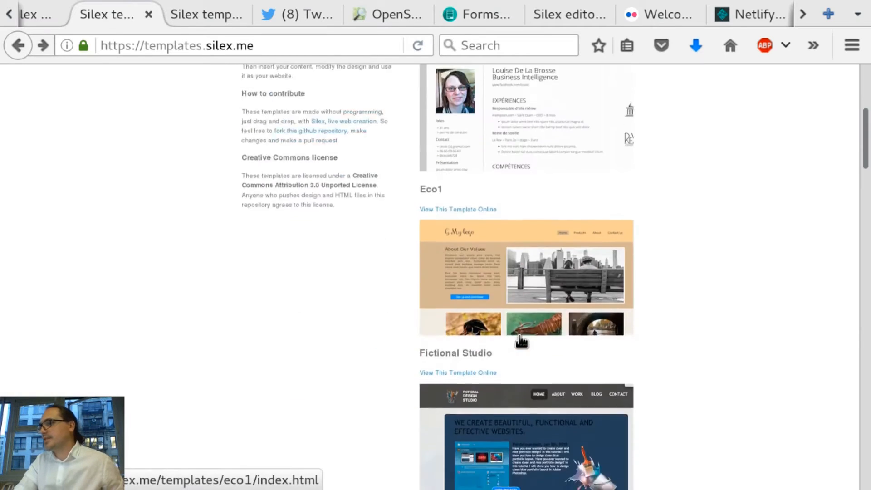
scroll(522, 341, "down", 2)
key("alt+Tab")
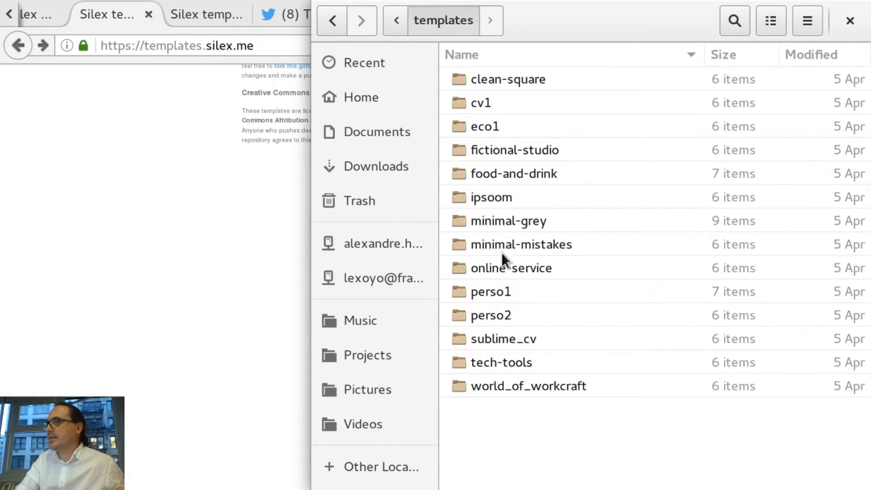
left_click(491, 316)
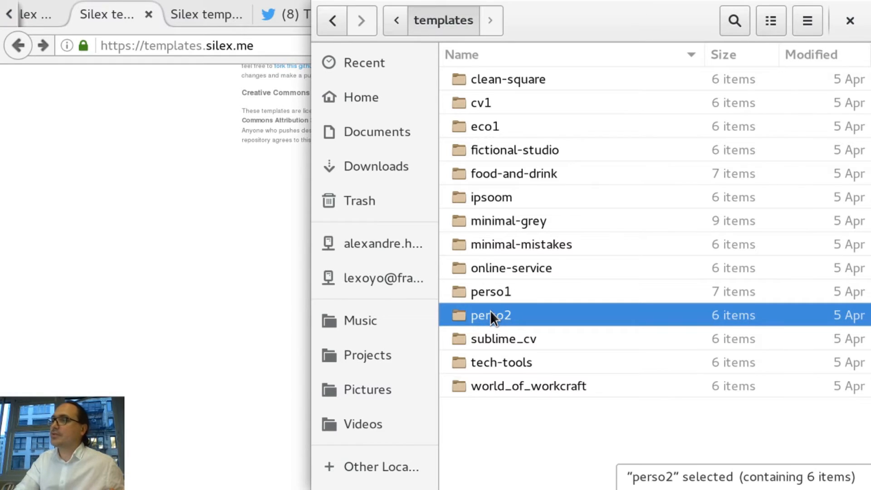
double_click(491, 311)
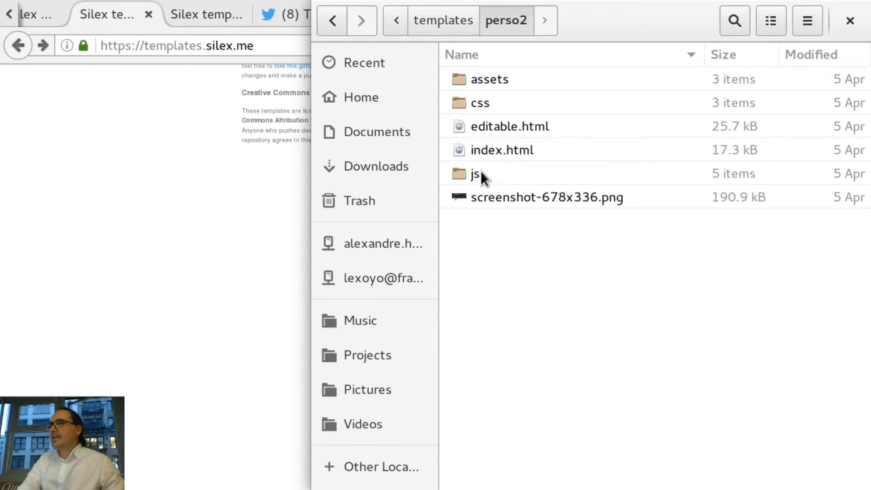
Open perso2's local index.html in the browser, review the page, and close its tab.
left_click(508, 145)
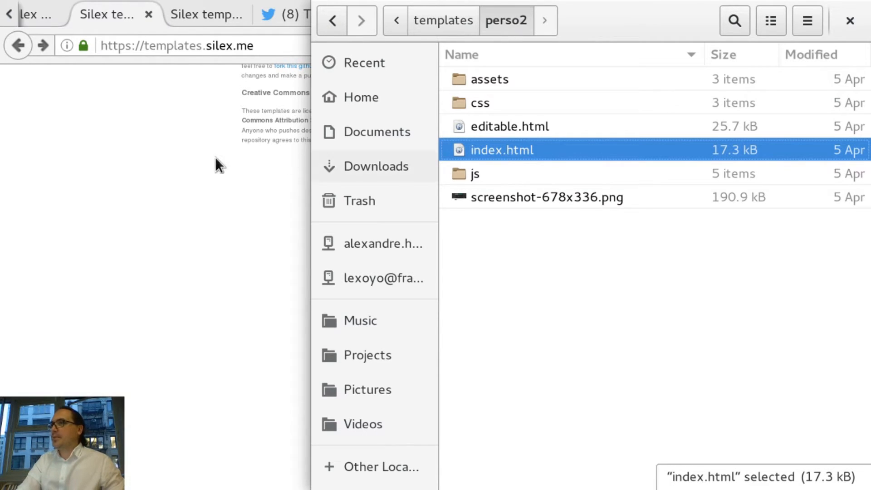
left_click(189, 157)
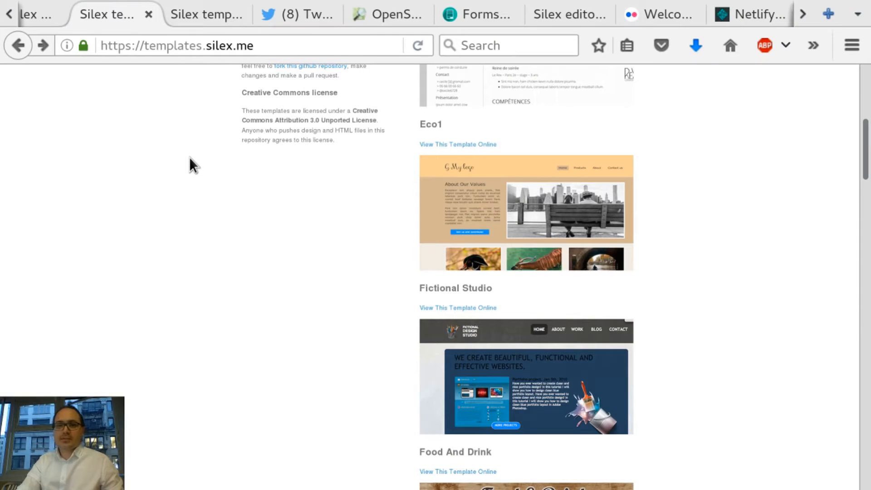
key("alt+Tab")
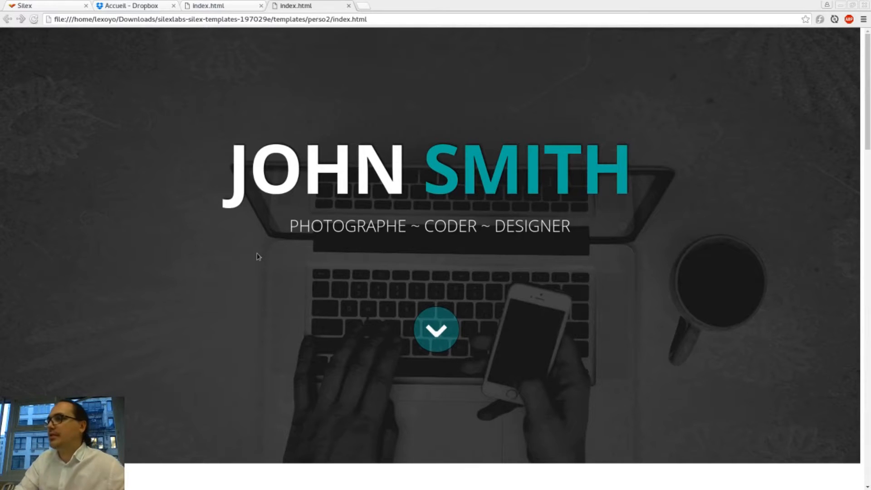
scroll(257, 257, "down", 10)
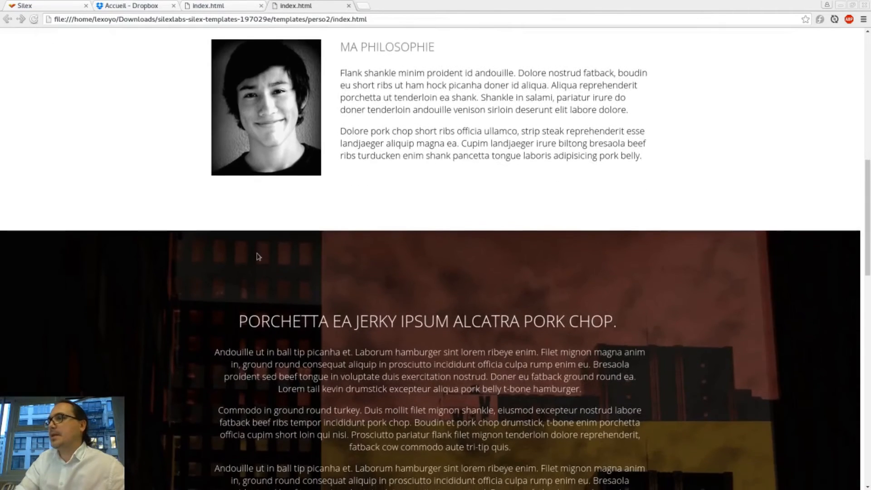
scroll(257, 257, "down", 4)
key("Home")
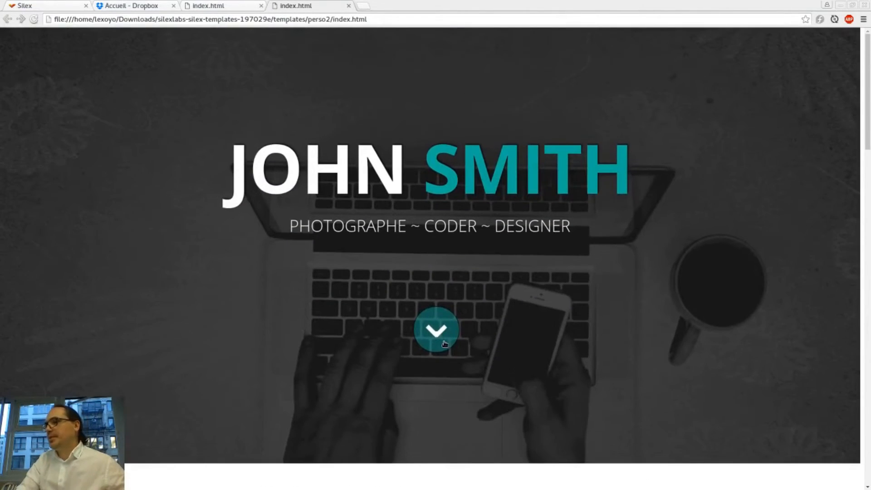
left_click(444, 344)
key("ctrl+w")
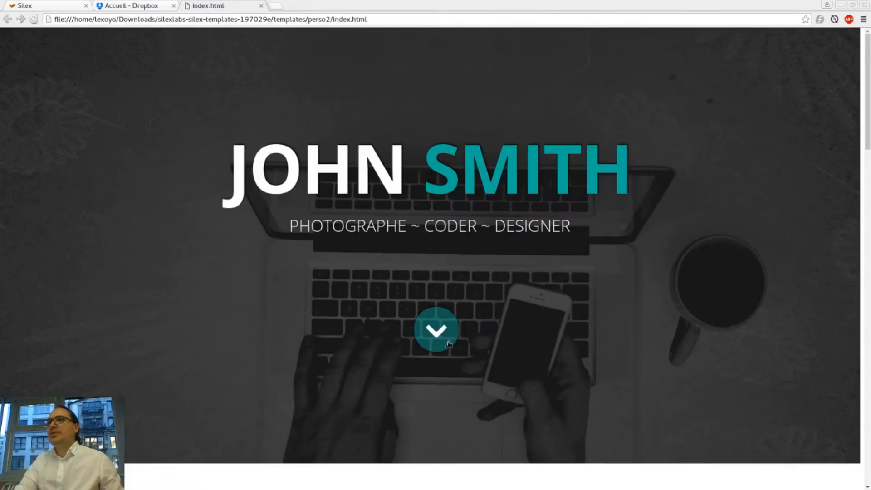
key("ctrl+1")
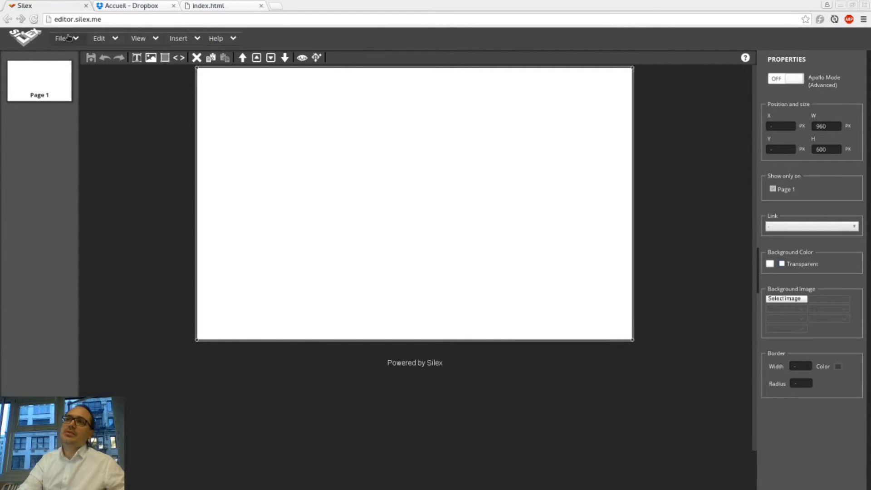
left_click(130, 97)
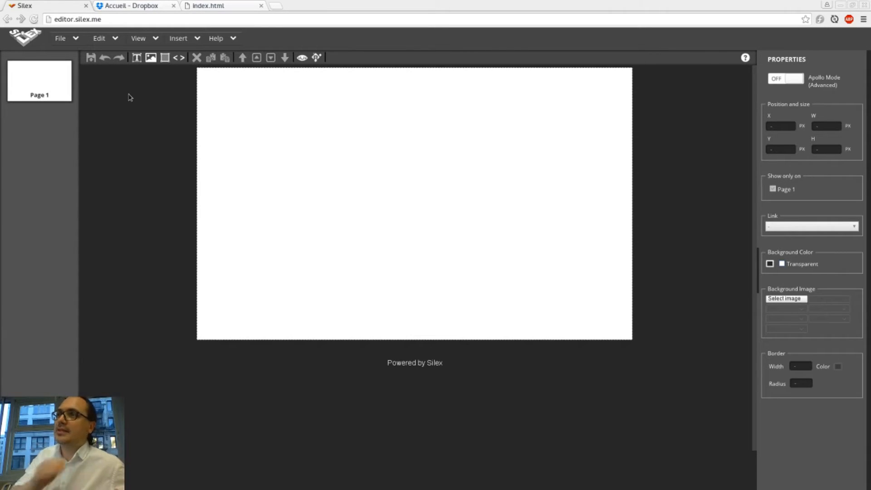
left_click(76, 40)
left_click(76, 40)
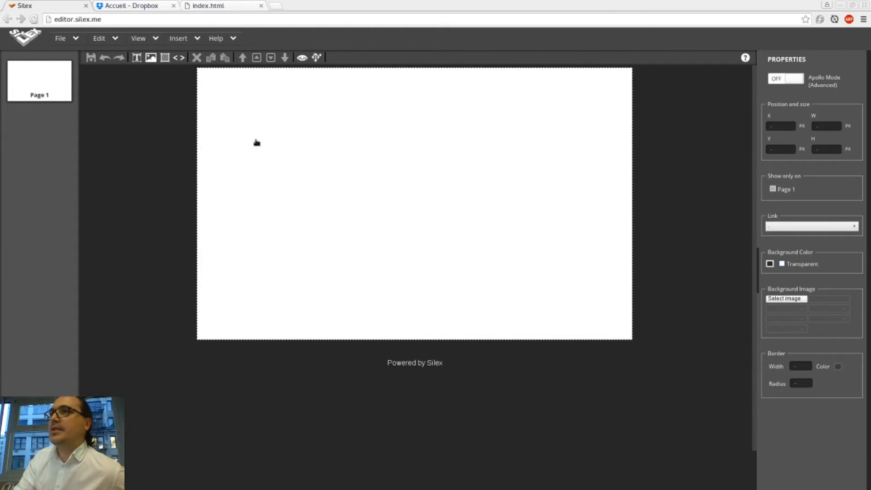
left_click(76, 41)
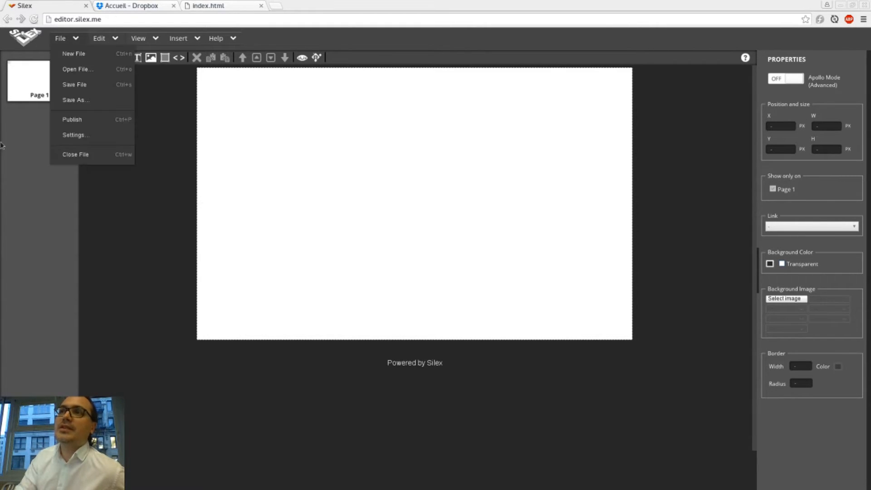
left_click(1, 186)
Upload all contents of the local perso2 template folder into the webinar1EN folder on Dropbox.
left_click(141, 6)
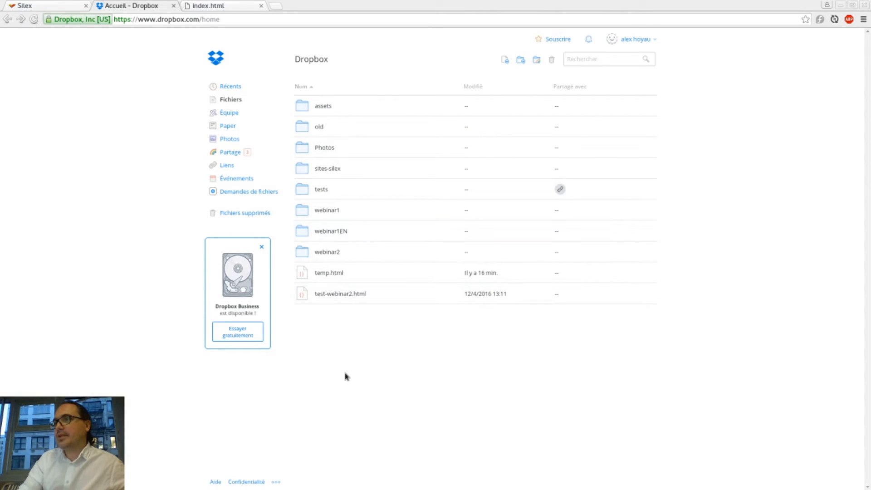
left_click(330, 231)
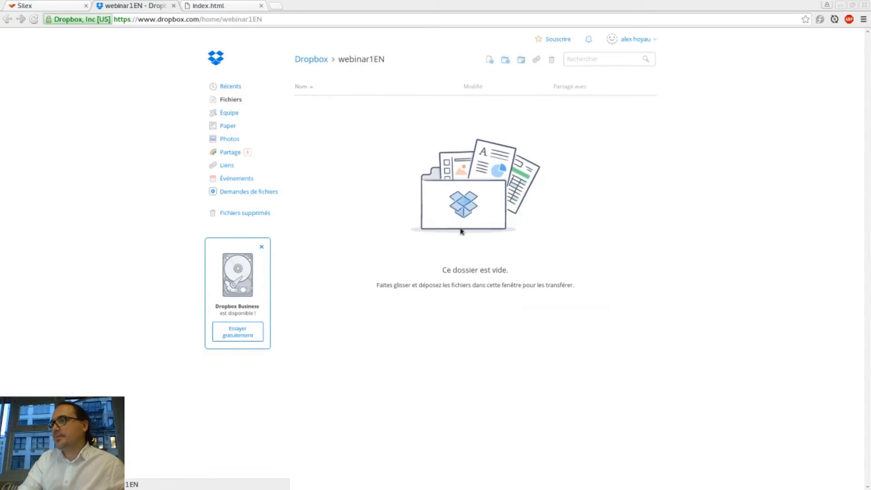
key("alt+Tab")
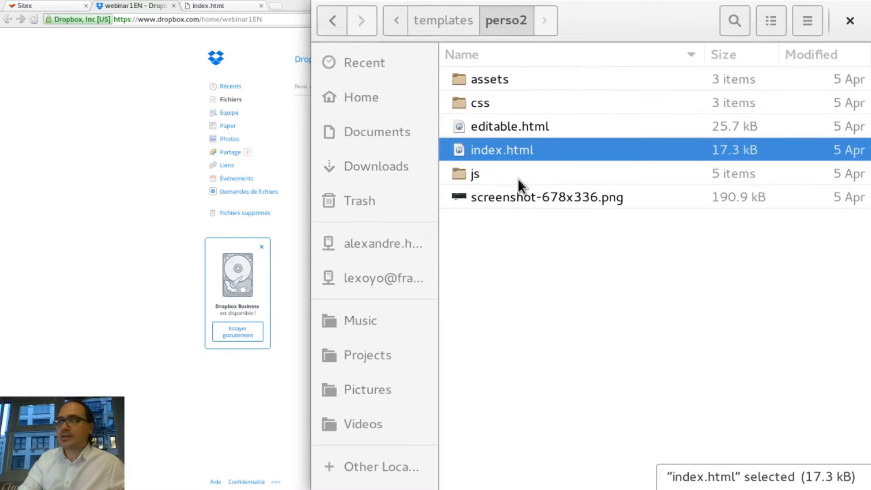
left_click(504, 243)
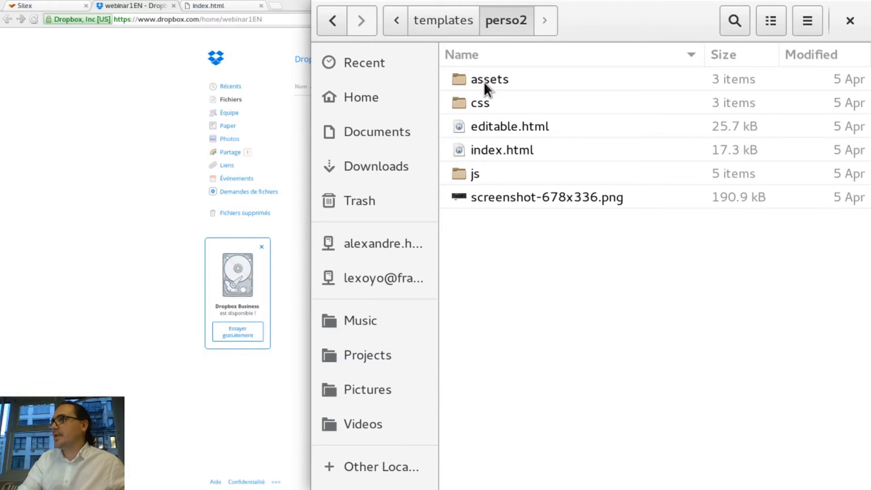
left_click_drag(483, 84, 503, 207)
left_click_drag(481, 119, 455, 265)
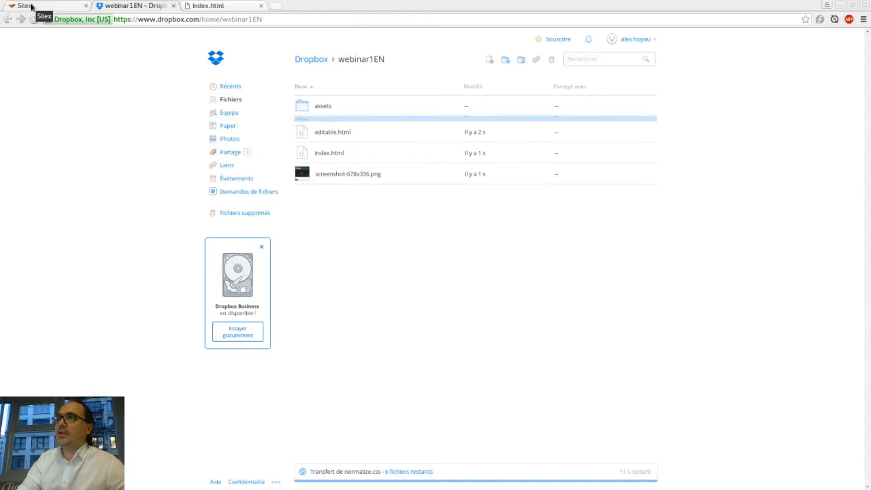
Switch to the Silex editor and open editable.html from the webinar1EN folder on Dropbox.
left_click(31, 6)
left_click(77, 38)
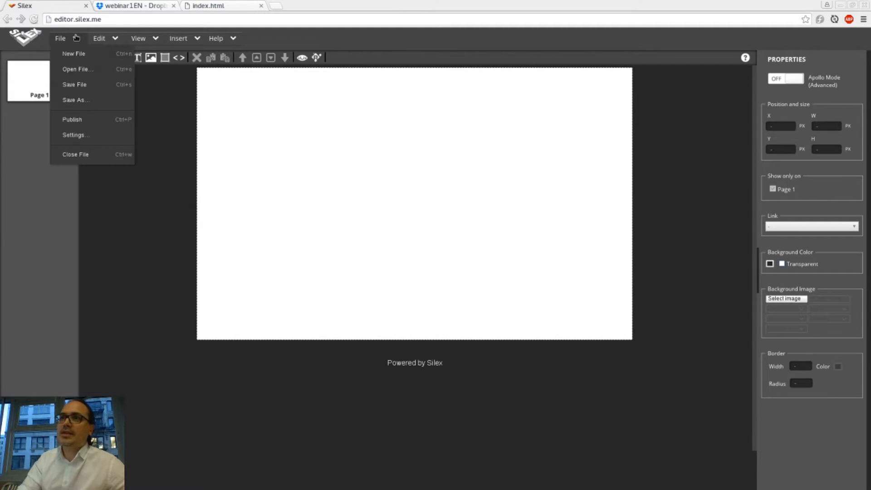
left_click(75, 69)
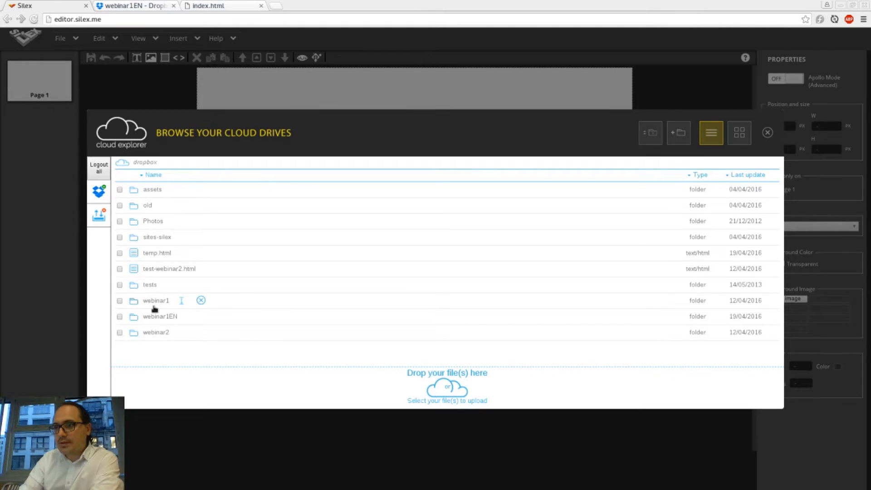
left_click(156, 318)
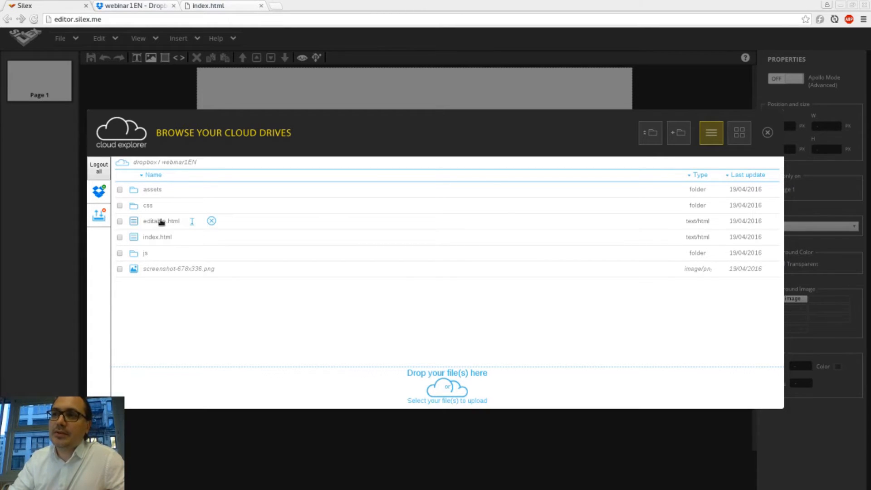
left_click(161, 221)
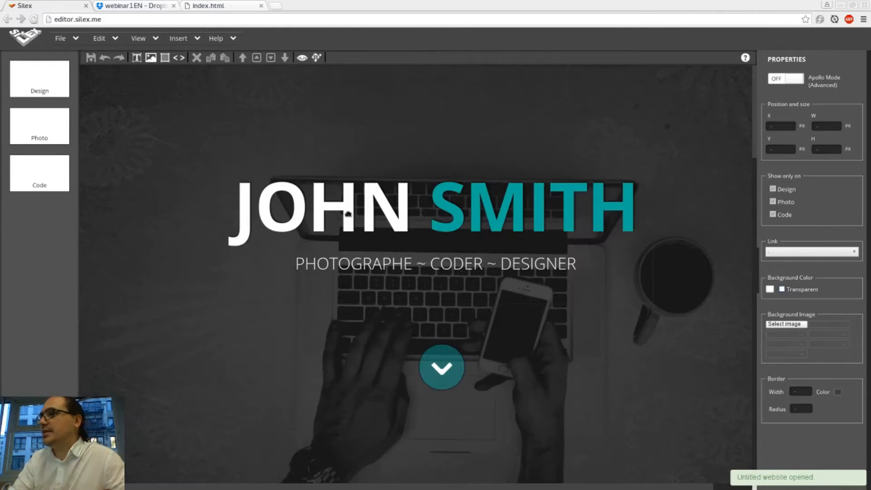
Review the template's sections down to the Design, Photo and Code buttons, and display the Design and Photo pages.
scroll(348, 214, "down", 7)
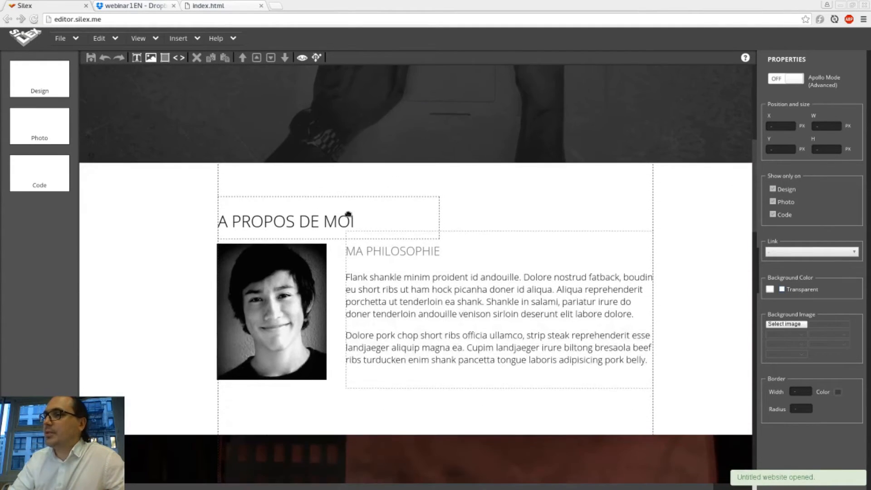
scroll(348, 214, "down", 10)
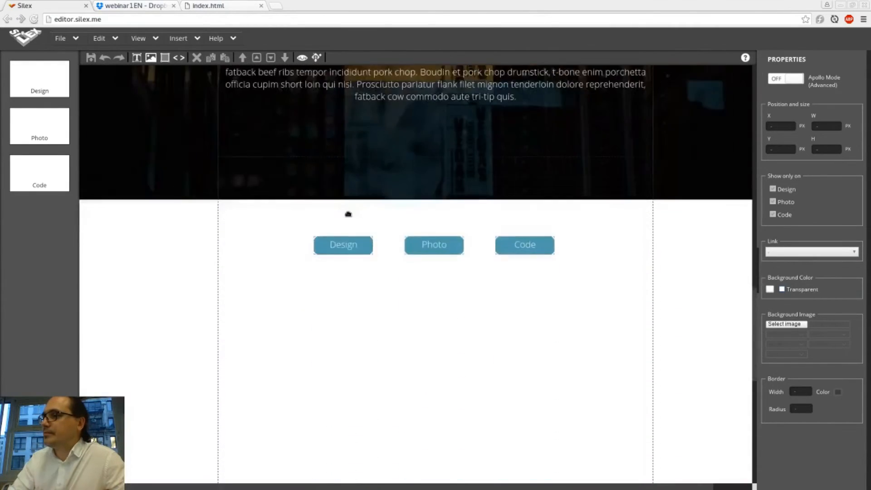
scroll(348, 214, "up", 7)
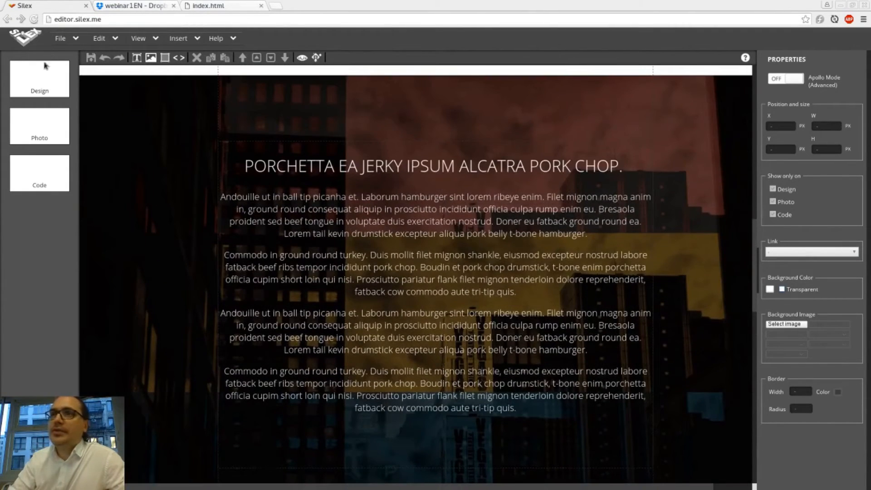
left_click(45, 68)
left_click(38, 127)
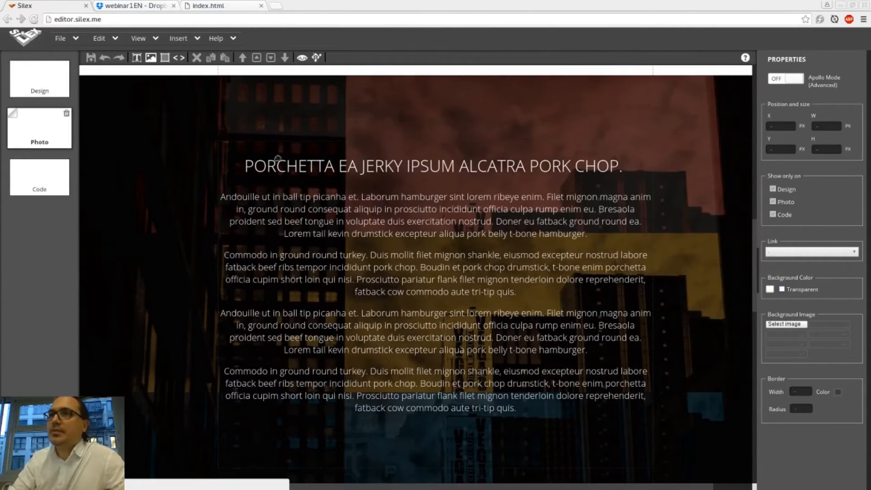
Display the Design, Photo and Code pages in turn and compare the content shown below the page buttons.
scroll(290, 161, "down", 7)
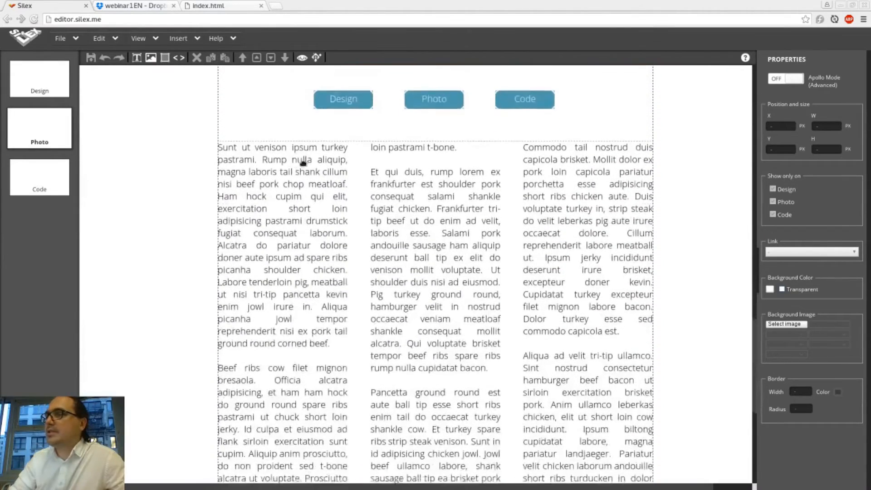
scroll(303, 163, "down", 1)
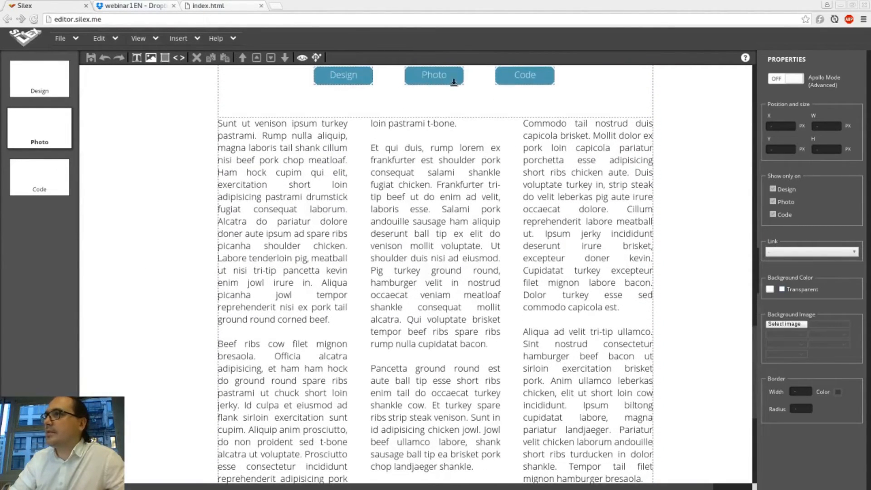
left_click(39, 80)
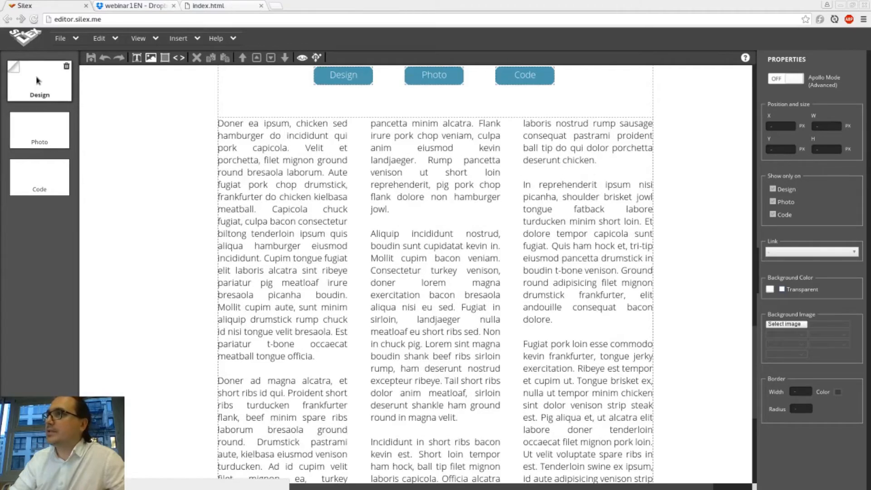
left_click(36, 127)
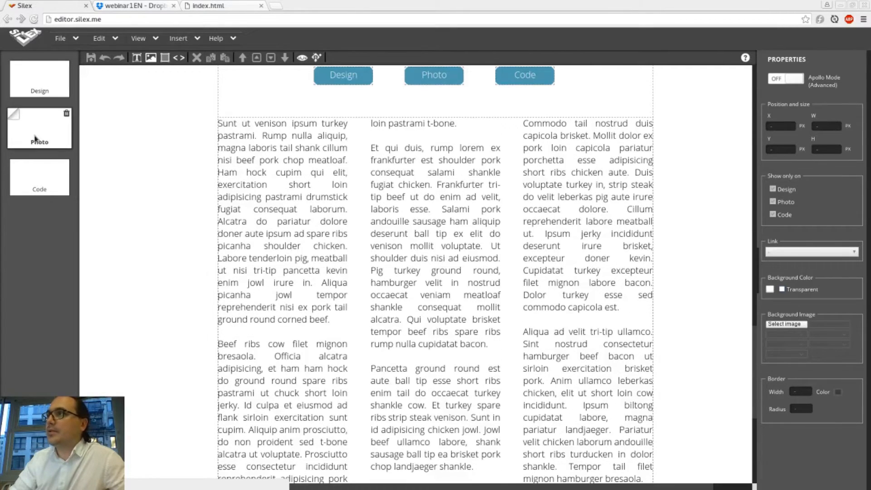
left_click(35, 169)
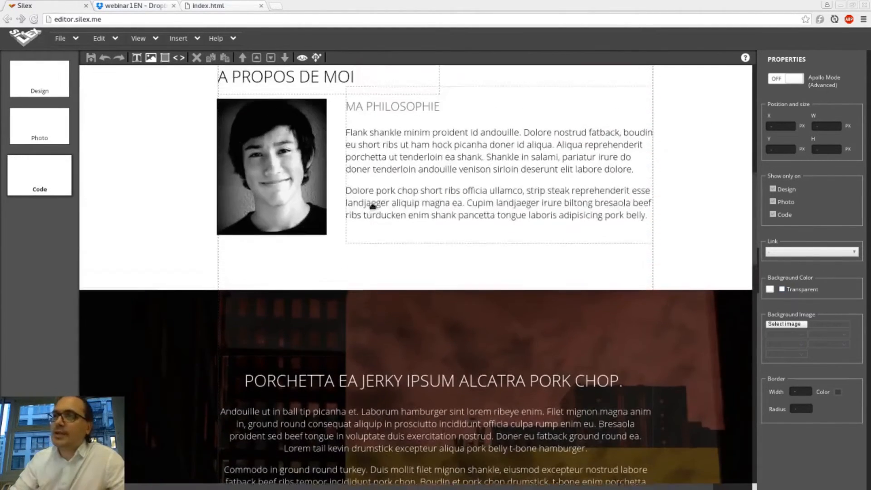
scroll(372, 206, "up", 10)
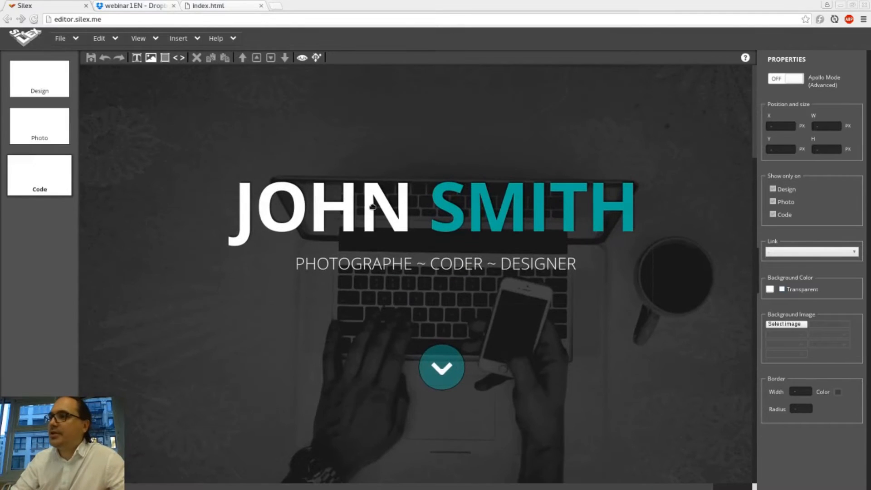
Display the Design page and look at the header title box's text in the text editor.
left_click(420, 206)
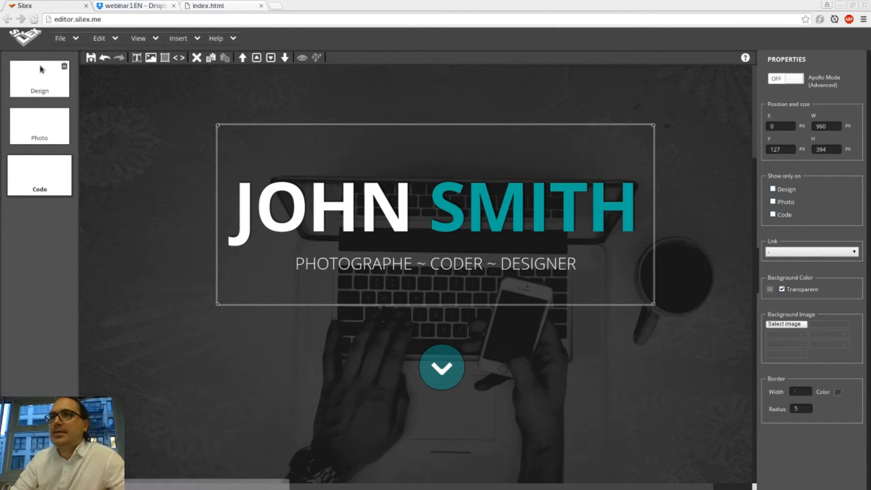
left_click(63, 68)
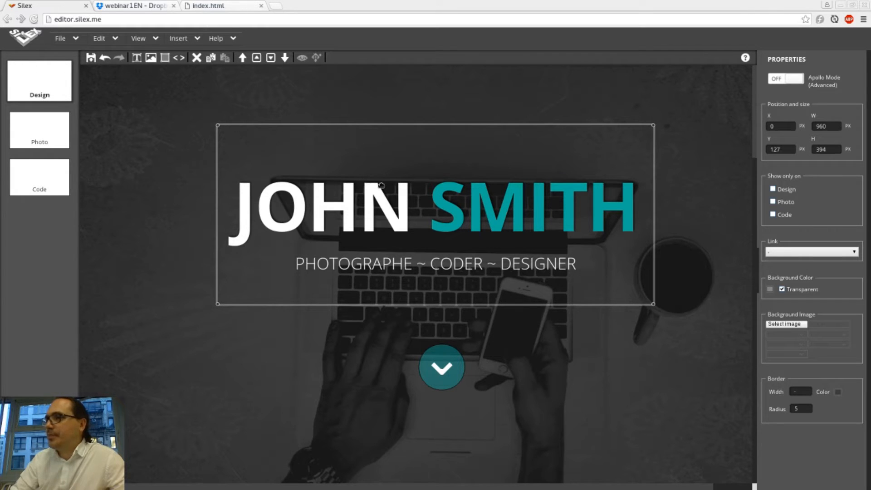
double_click(355, 190)
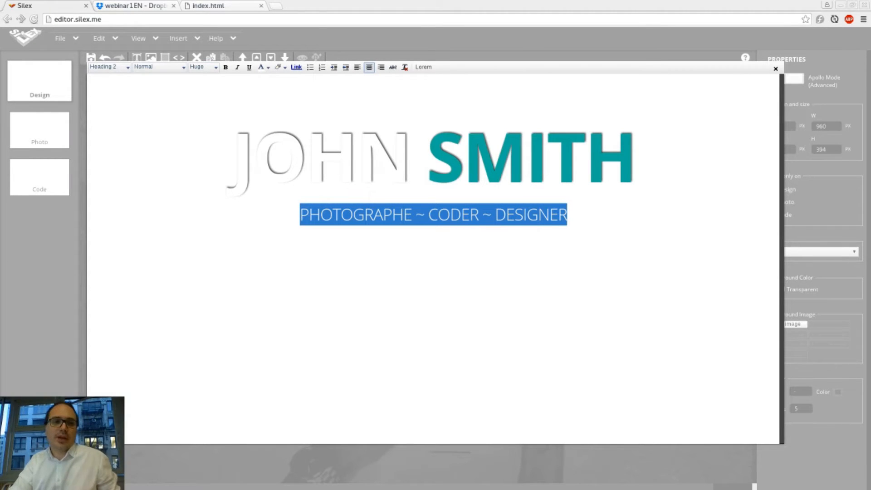
key("BackSpace")
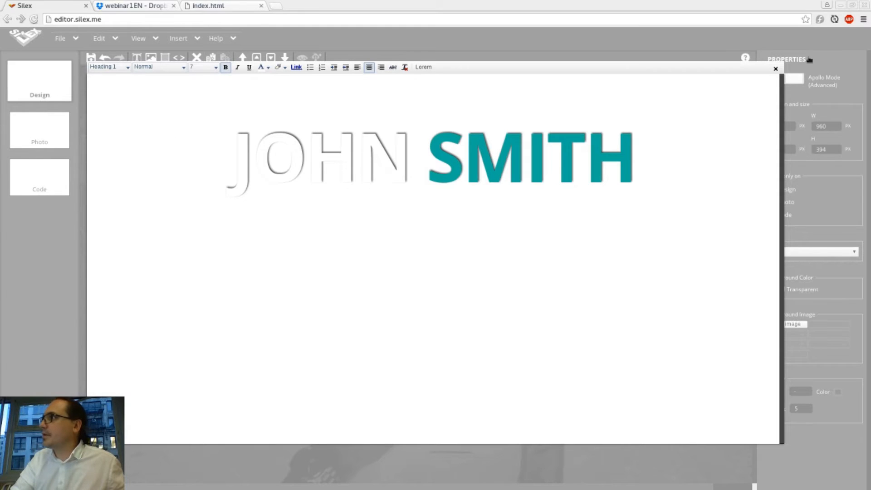
left_click(775, 71)
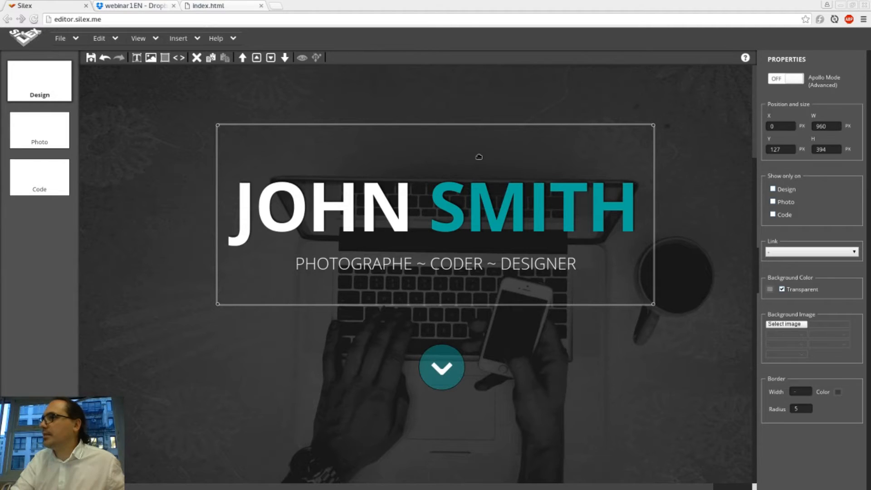
Give the header title box an opaque black background (#000000ff) instead of a transparent one.
left_click(783, 289)
left_click(770, 289)
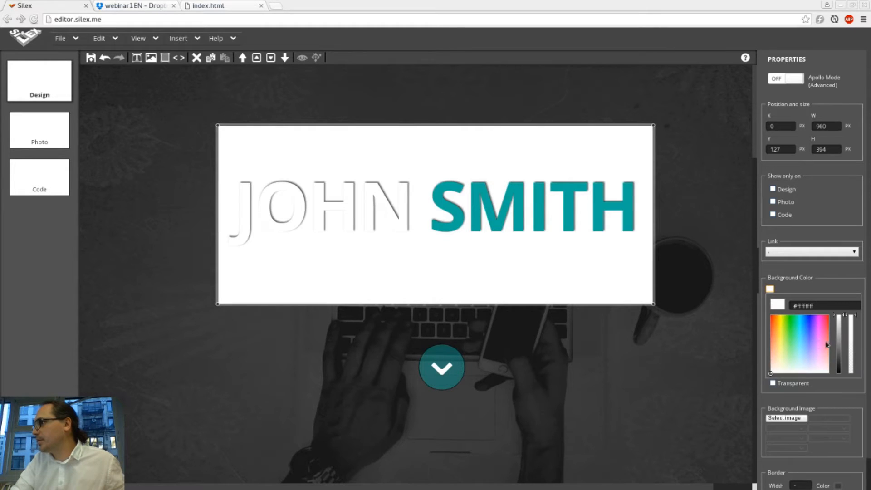
left_click_drag(843, 350, 842, 384)
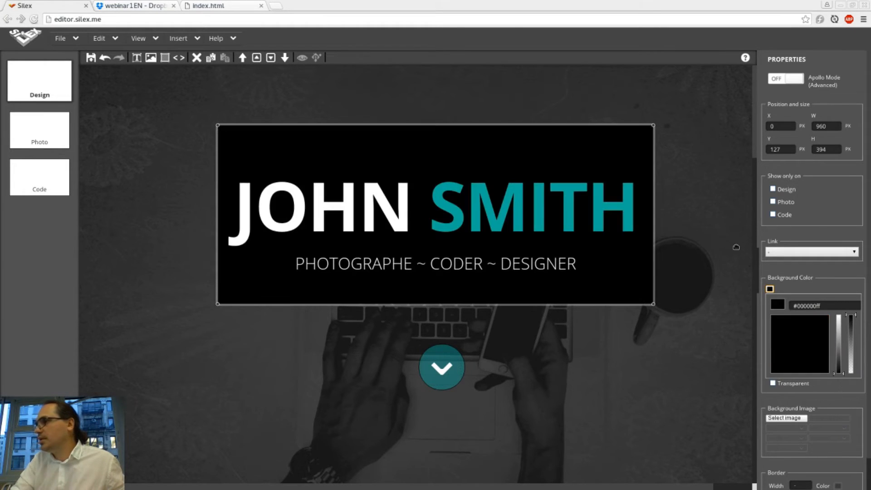
Replace the large title in the header text box with "HEY, YOU!".
double_click(396, 230)
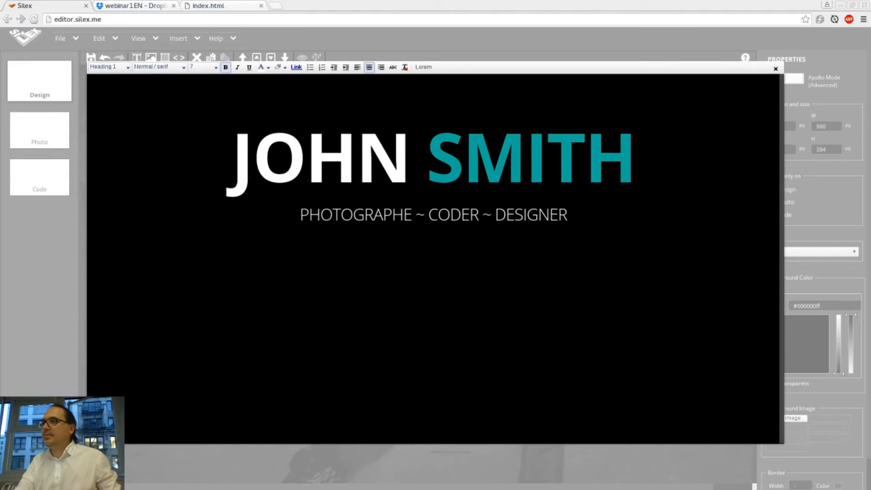
double_click(306, 167)
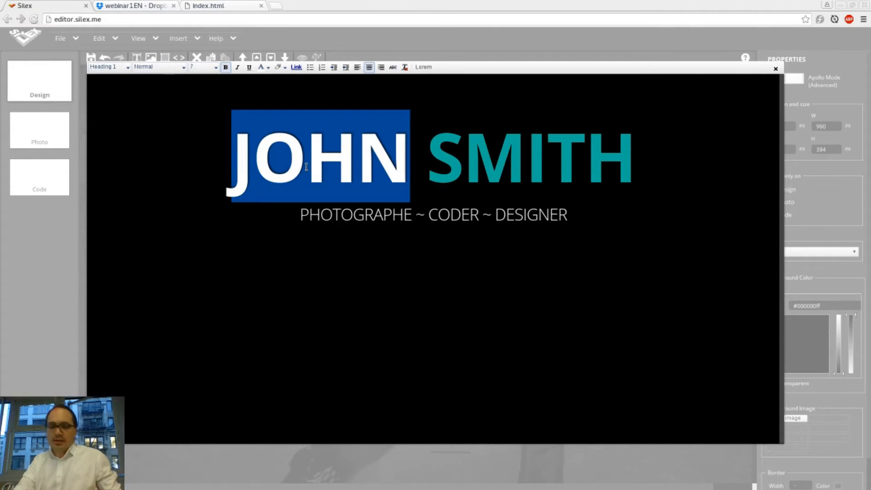
type("HEY")
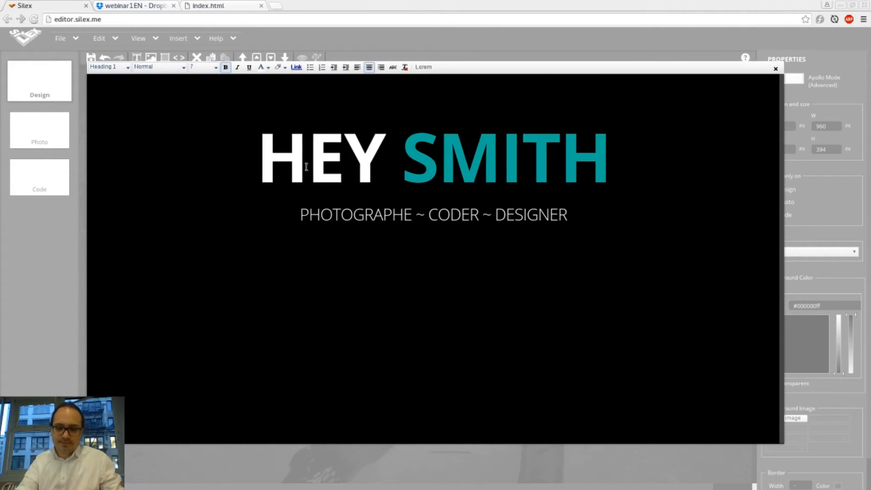
type("!")
key("BackSpace")
type(",")
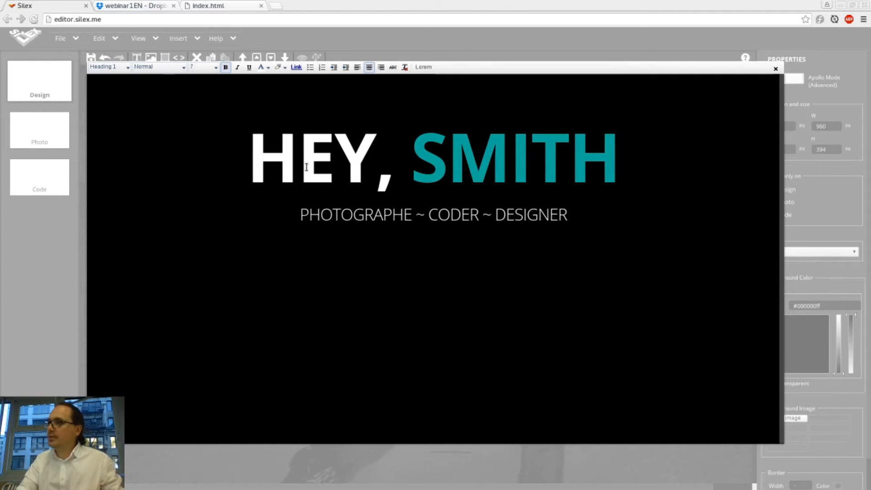
key("Right")
key("shift+End")
type("YOU!")
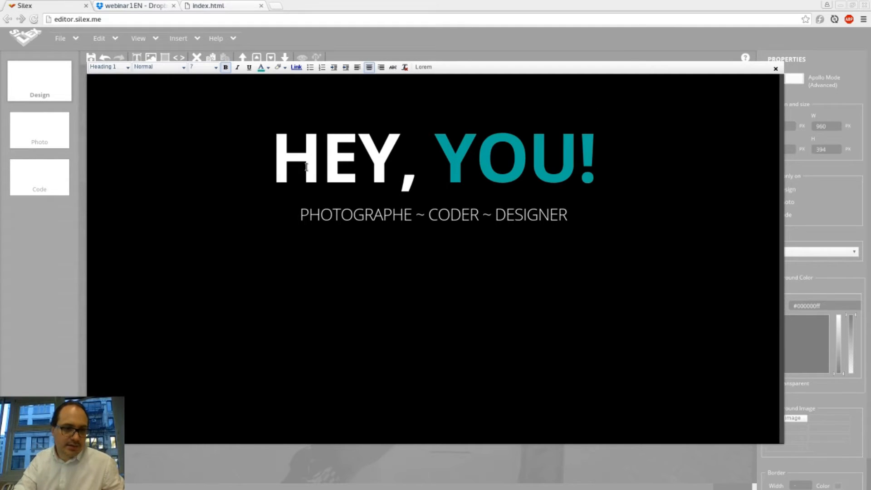
key("Down")
key("shift+Left")
key("shift+Left")
key("shift+Left")
key("shift+Left")
key("shift+Left")
key("shift+Left")
key("shift+Left")
key("shift+Left")
key("shift+Left")
key("shift+Left")
key("shift+Left")
key("shift+Left")
key("shift+Left")
key("shift+Left")
key("shift+Left")
key("shift+Left")
key("shift+Left")
key("shift+Left")
key("shift+Left")
key("shift+Left")
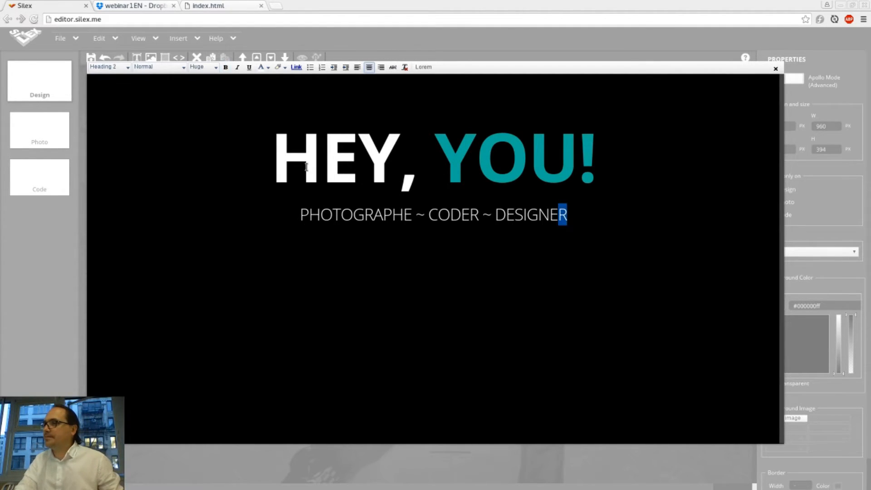
key("shift+Up")
key("shift+Right")
key("shift+Right")
key("shift+Right")
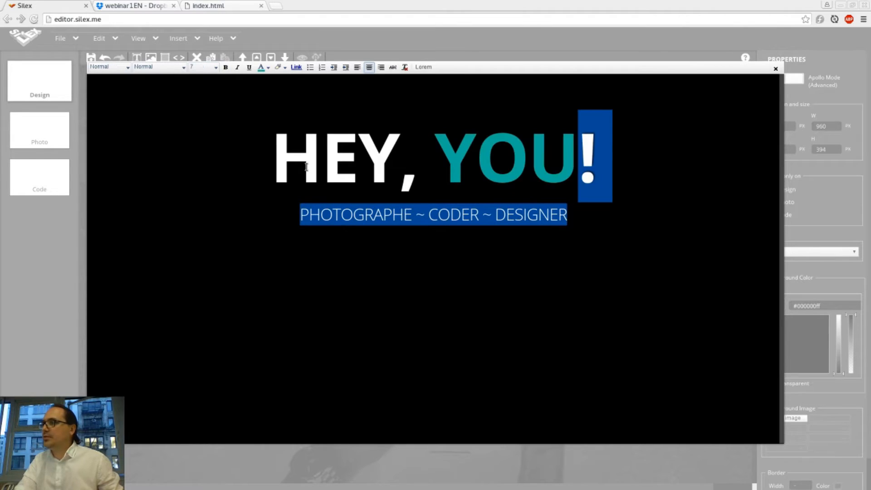
key("shift+Right")
key("ctrl+v")
key("ctrl+z")
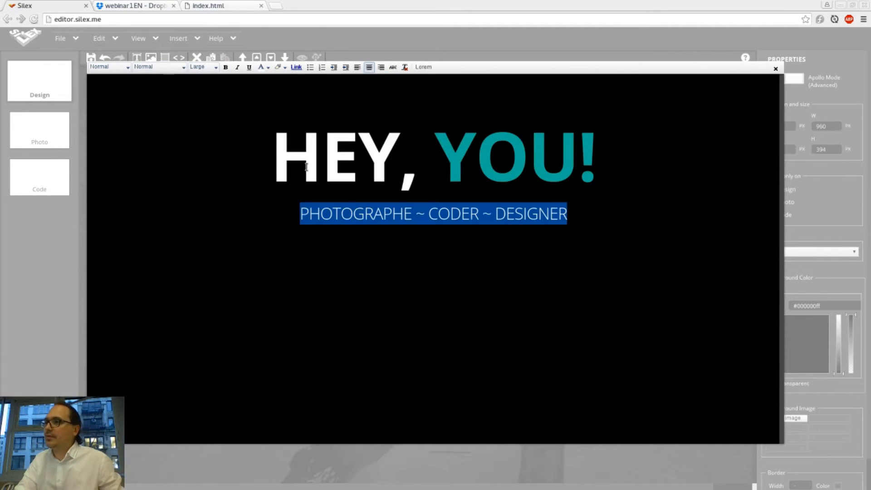
Replace the subtitle with "WELCOME TO BIG PICTURE A DESIGN AGENCY WHO CONTRIBUTES NICE TEMPLATES TO THE COMMUNITY AND RELEASES IT UNDER THE CREATIVE COMMONS ATTRIBUTION 3.0 LICENSE.".
key("Left")
key("Down")
key("ctrl+shift+Left")
key("ctrl+shift+Left")
key("ctrl+shift+Left")
key("ctrl+shift+Left")
key("ctrl+shift+Left")
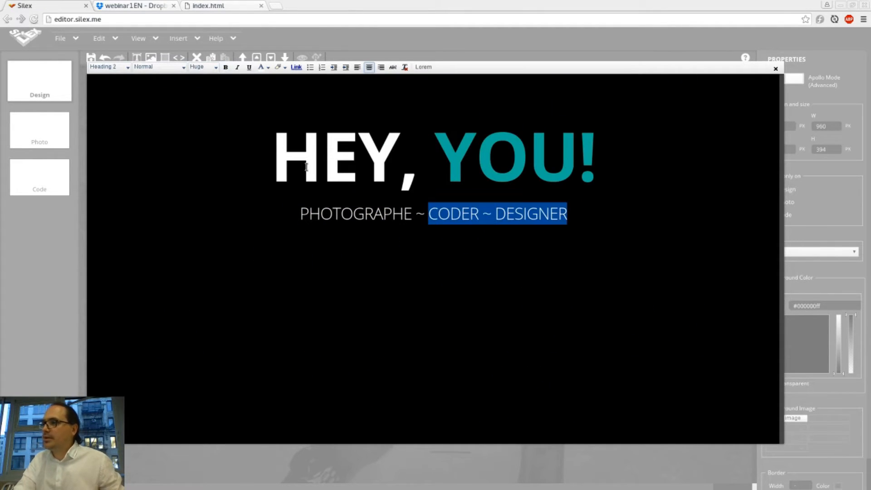
type("WELCOME TO BIG PICTURE A DESIGN AGENCY WHO CONTRIBUTES NICE TEMPLATES TO THE COMMUNITY AND RELEASES IT UNDER THE CREATIVE COMMONS ATTRIBUTION 3.0 LICENSE.")
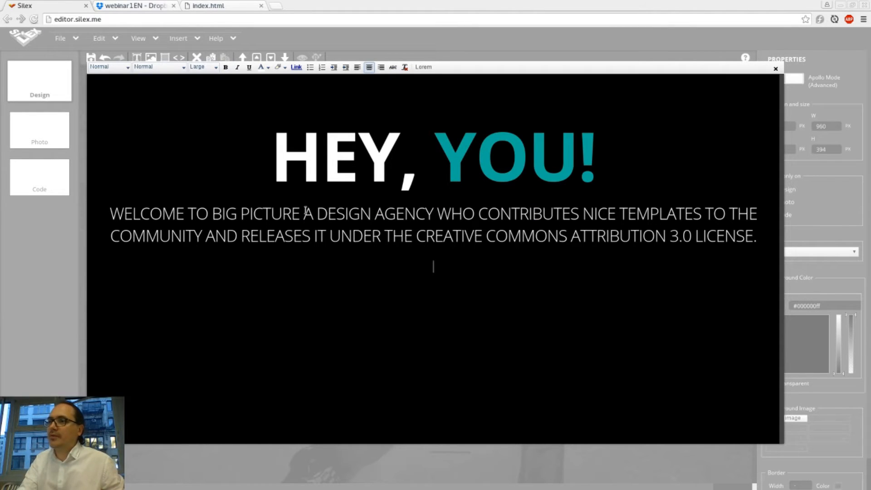
left_click(655, 52)
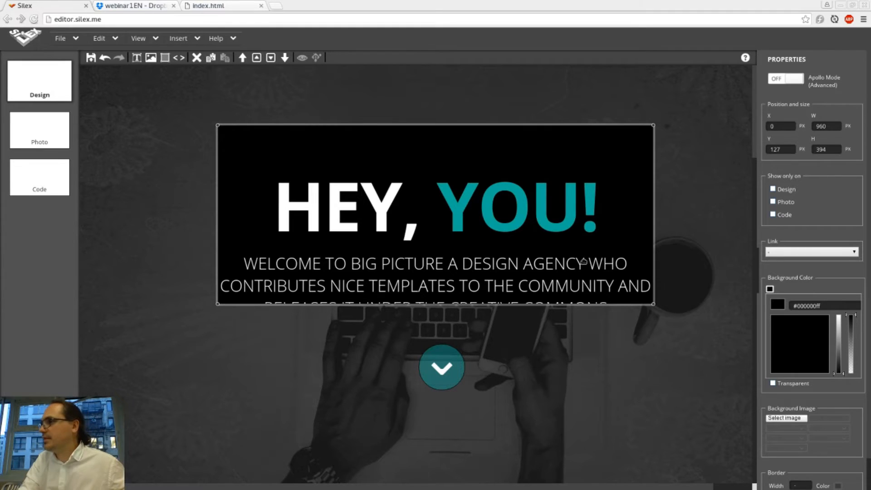
Enlarge the header text box to about 537 px high, place it at about X 2, Y 37, and make its background transparent.
left_click_drag(583, 262, 585, 262)
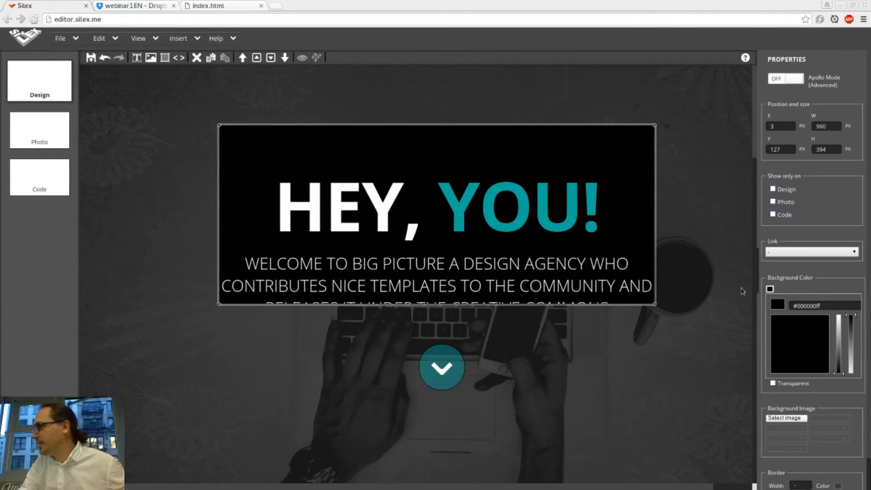
left_click_drag(582, 279, 560, 328)
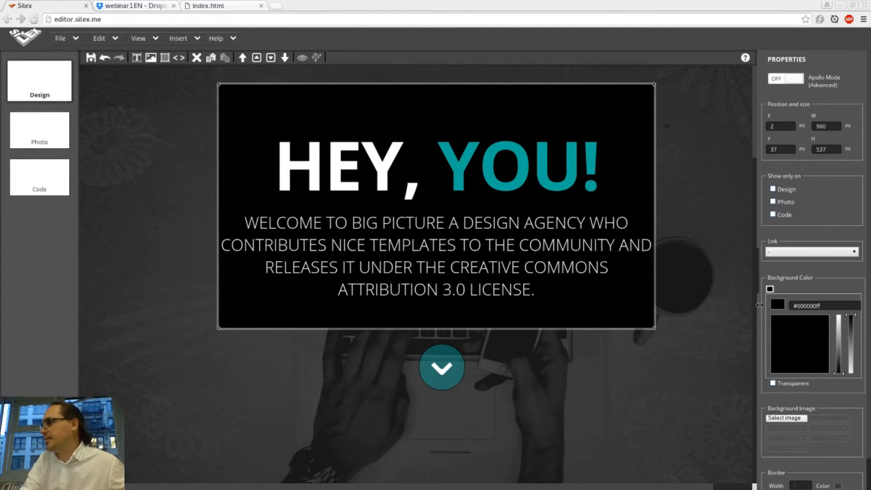
left_click(773, 384)
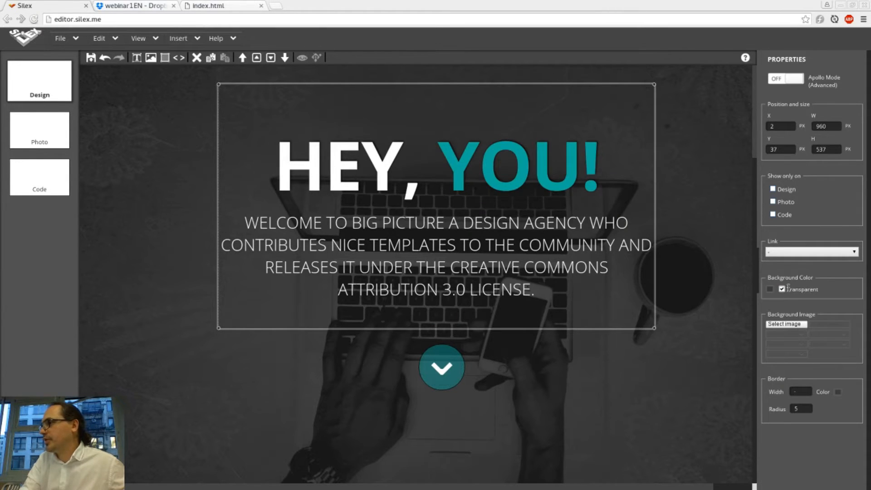
right_click(381, 242)
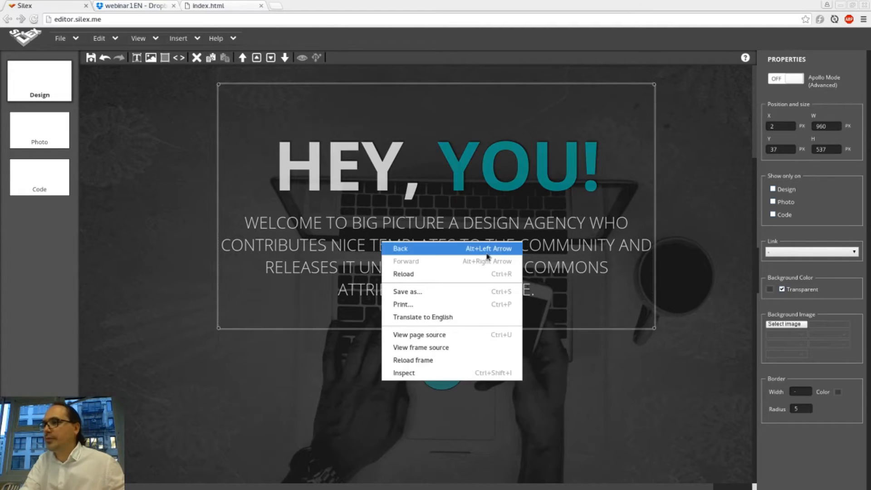
left_click(717, 233)
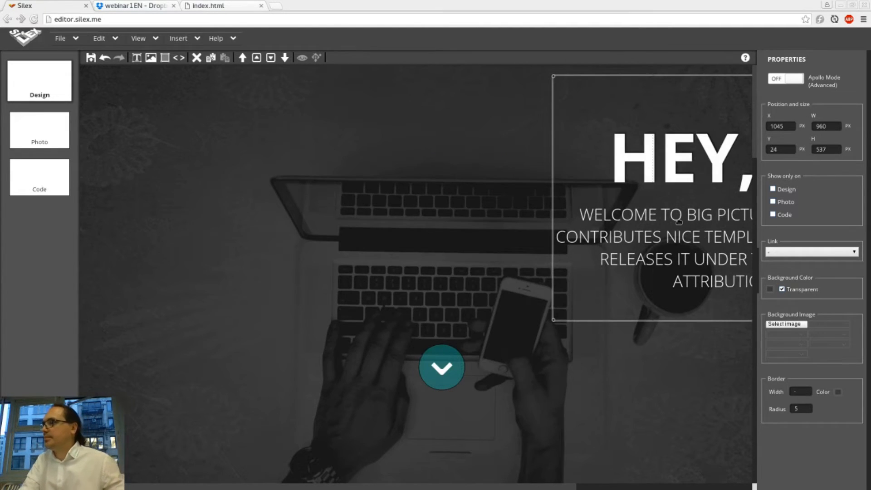
left_click_drag(679, 223, 413, 219)
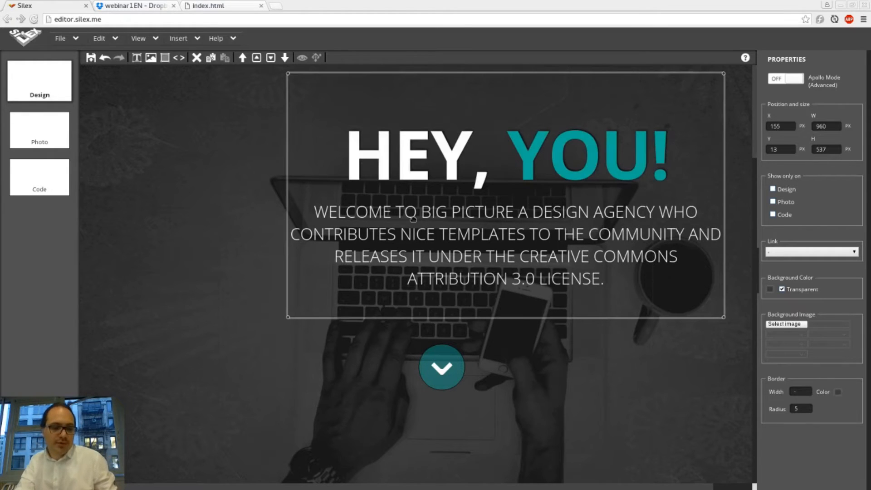
key("ctrl+z")
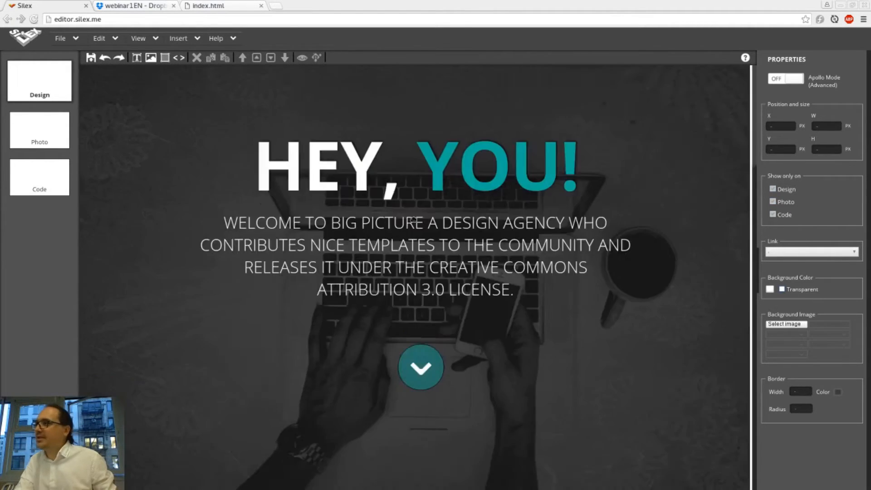
Replace the section heading "A PROPOS DE MOI" below the header with "WHAT I DO".
scroll(419, 226, "down", 3)
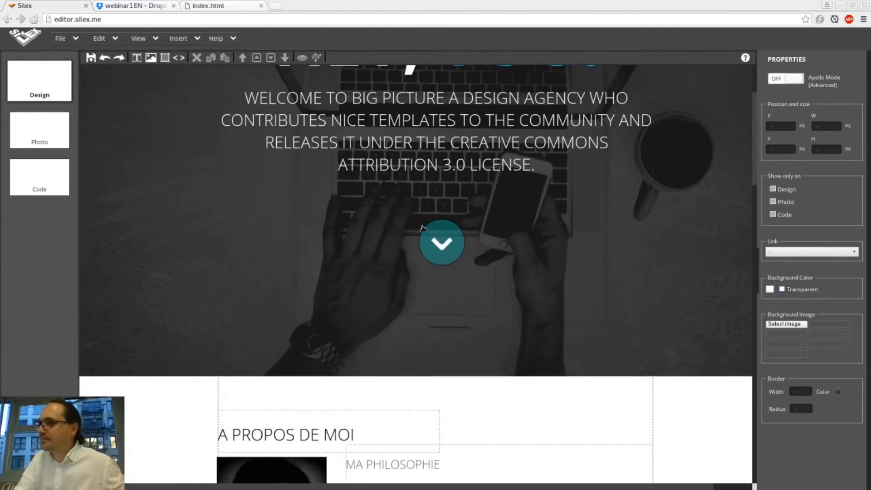
scroll(423, 229, "down", 5)
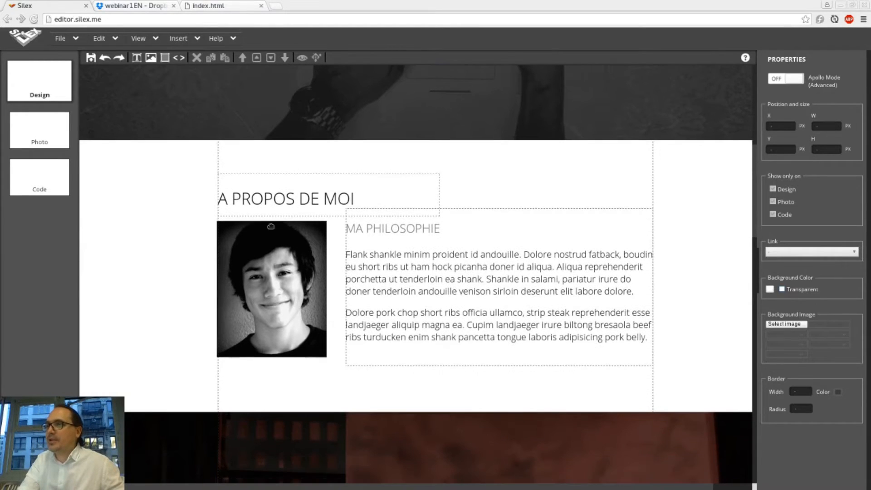
left_click(301, 196)
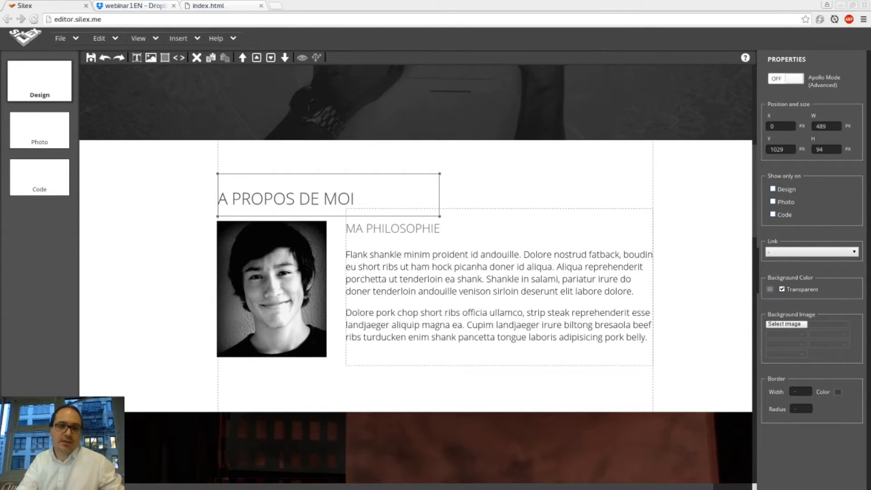
key("Return")
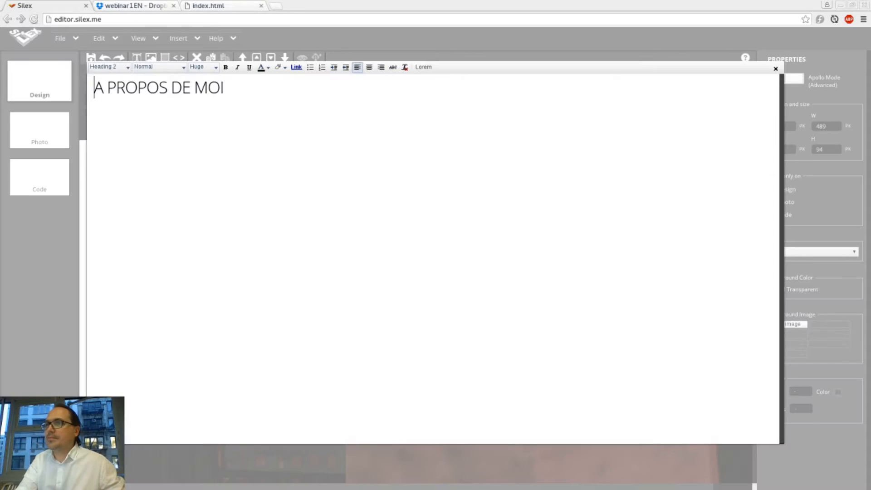
key("ctrl+a")
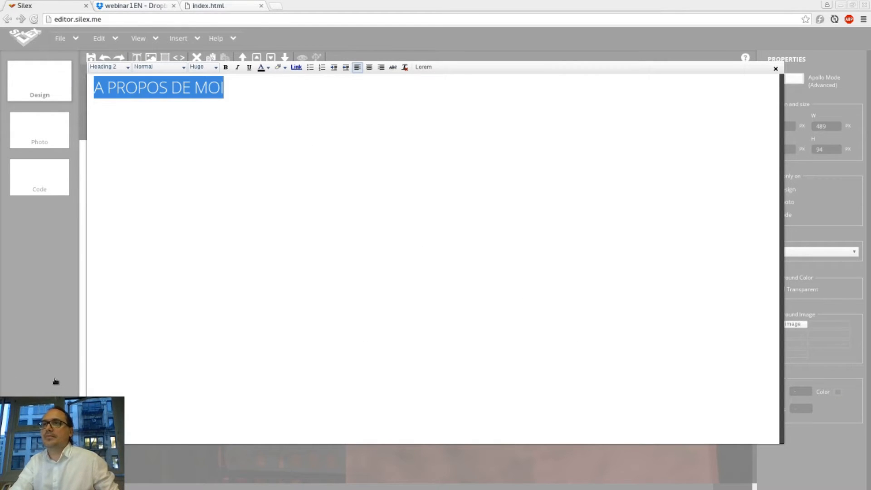
type("WHAT I DO")
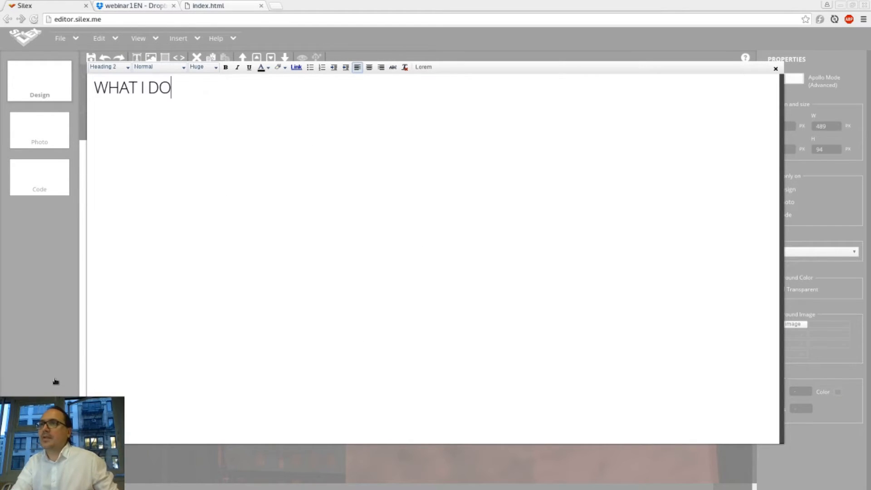
left_click(44, 191)
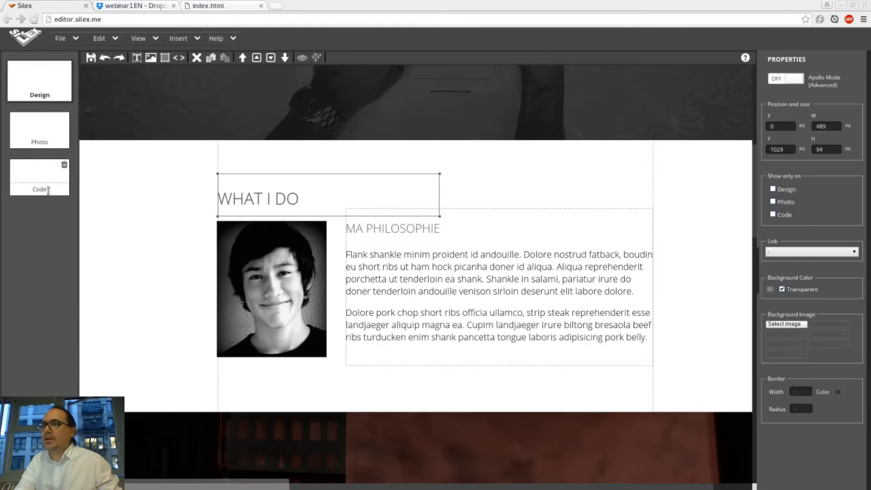
Replace the subheading "MA PHILOSOPHIE" in the text box beside the portrait photo with "OUR DESIGN".
left_click(448, 231)
double_click(448, 231)
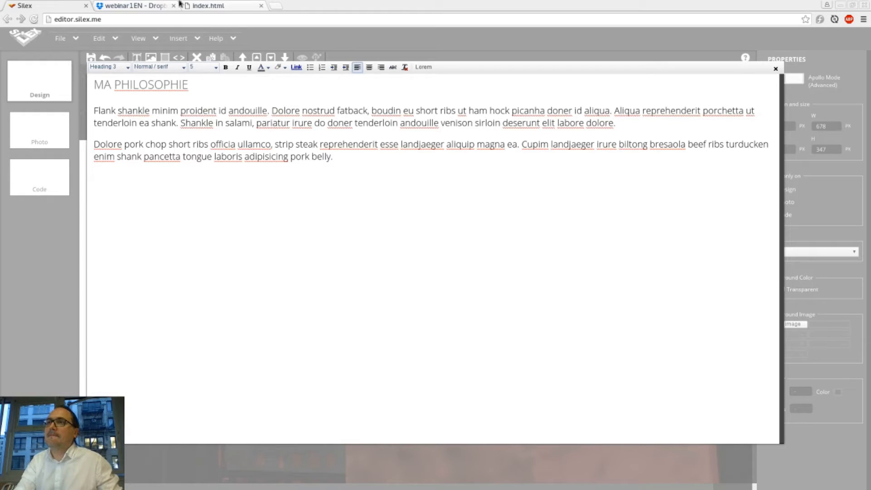
double_click(167, 82)
left_click_drag(167, 82, 93, 82)
type("OUR DESIGN")
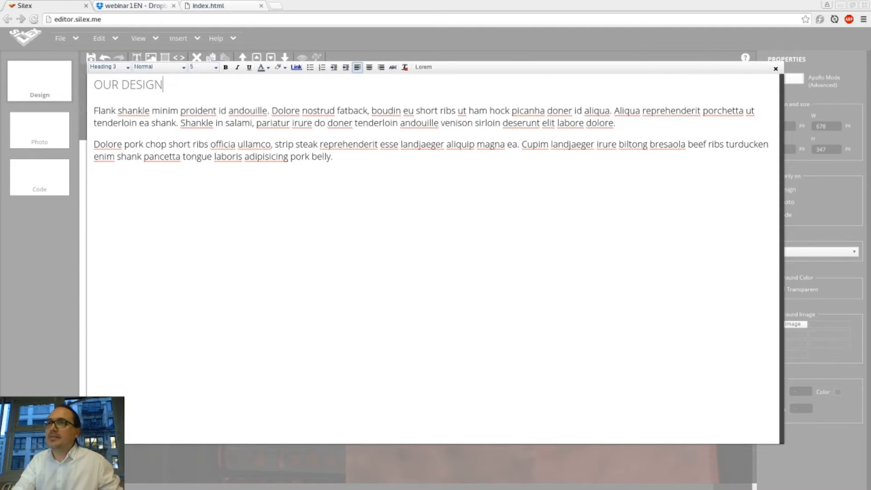
Replace the two paragraphs under "OUR DESIGN" with the copied "WELCOME TO BIG PICTURE" text and narrow the box to about 505 px at X 456.
left_click_drag(94, 110, 331, 157)
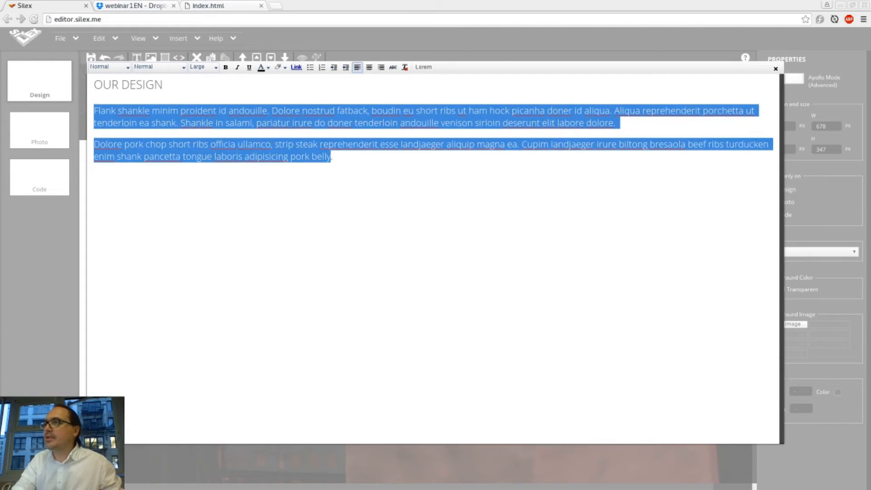
key("ctrl+v")
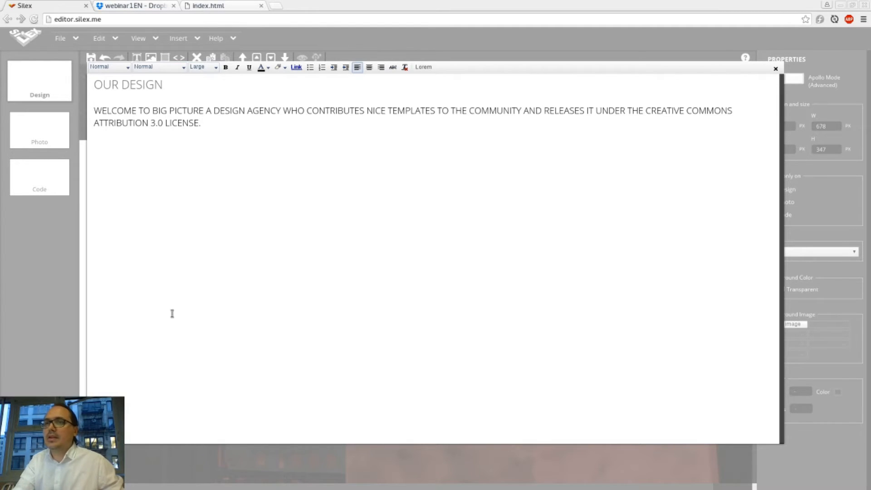
left_click(24, 309)
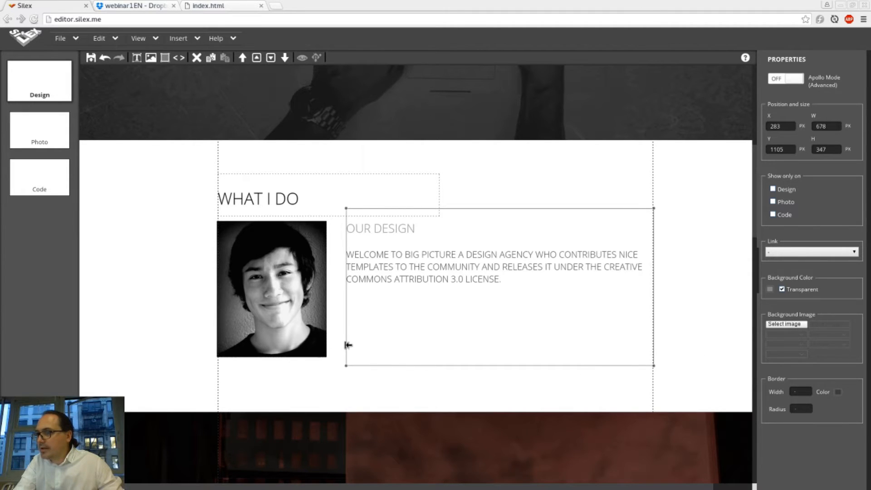
left_click_drag(348, 345, 424, 350)
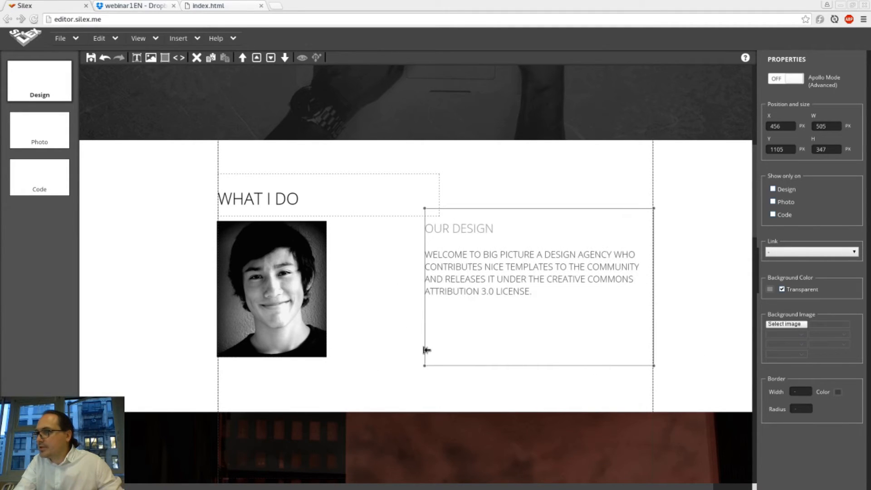
Start replacing the portrait photo and upload digital-agency-eng-2.jpg from the Downloads folder into the webinar1EN/assets folder on Dropbox.
left_click(269, 310)
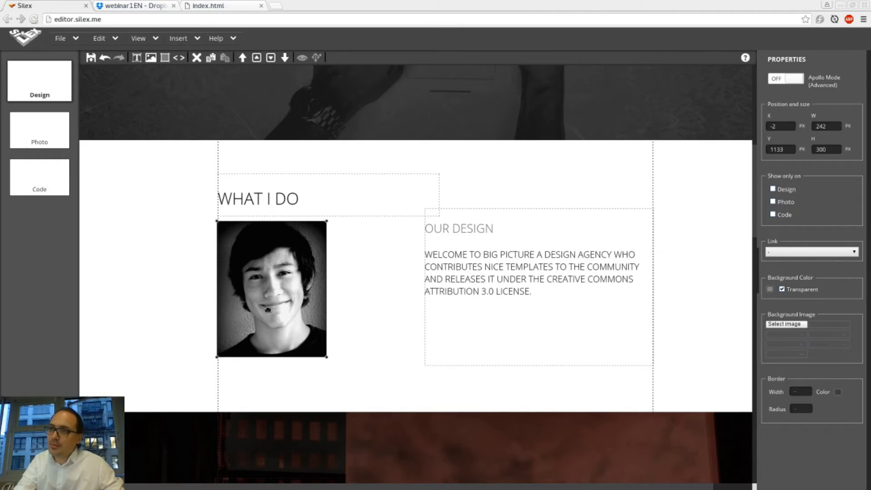
double_click(268, 310)
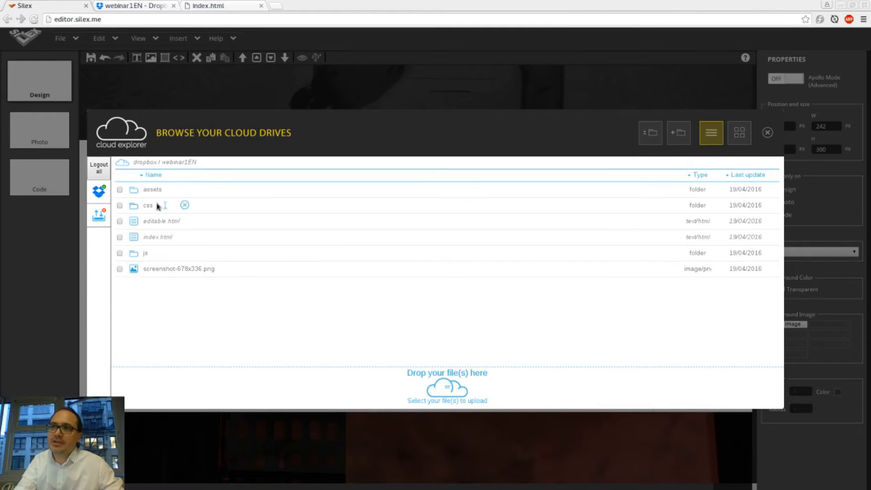
left_click(149, 190)
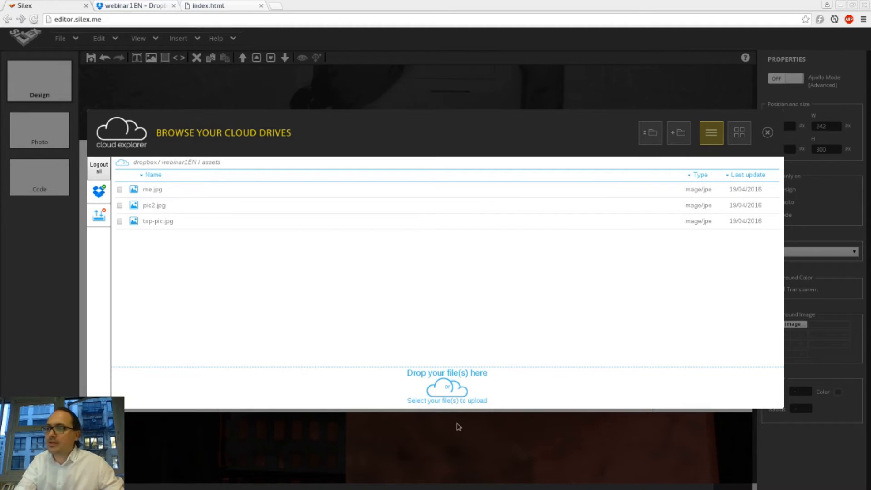
left_click(451, 402)
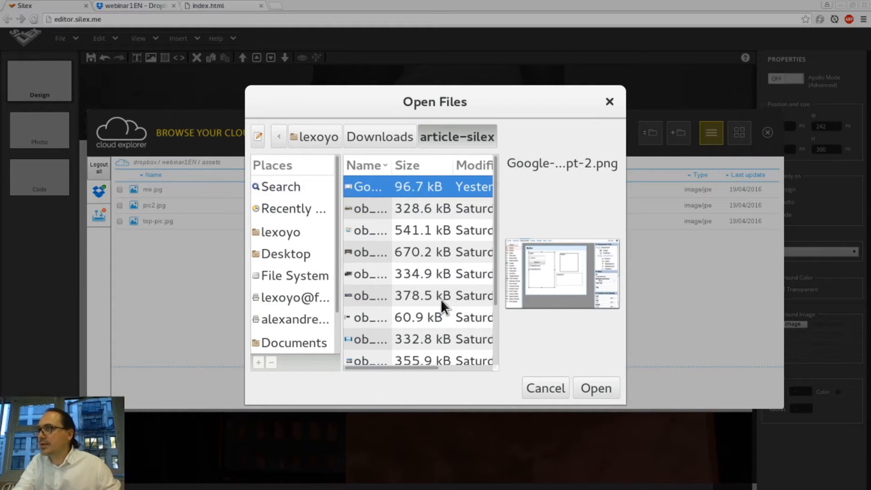
key("alt+Up")
key("Down")
key("Down")
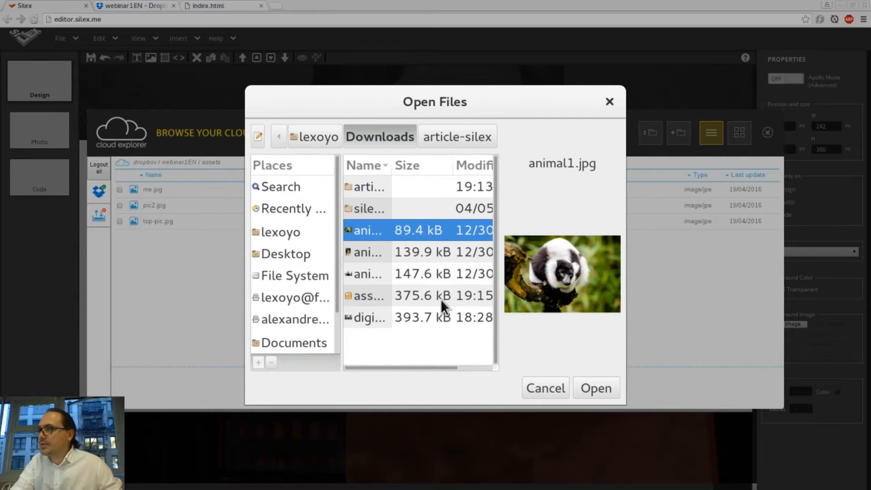
key("Up")
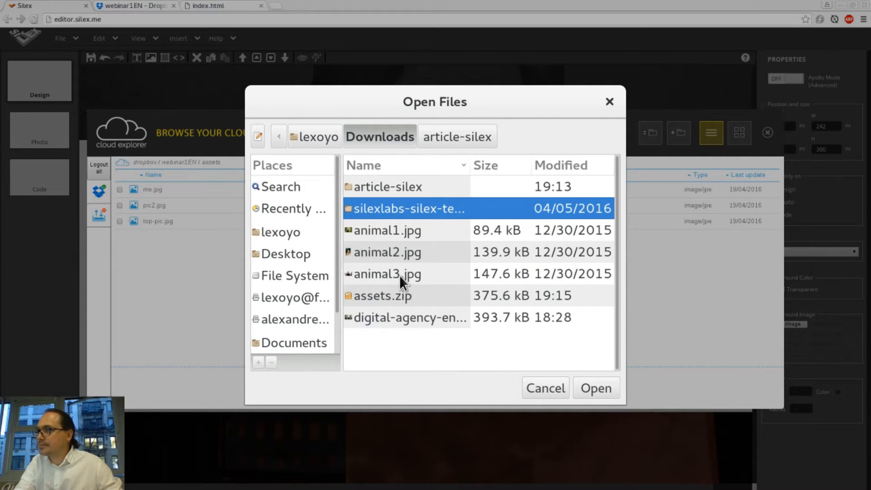
left_click(381, 318)
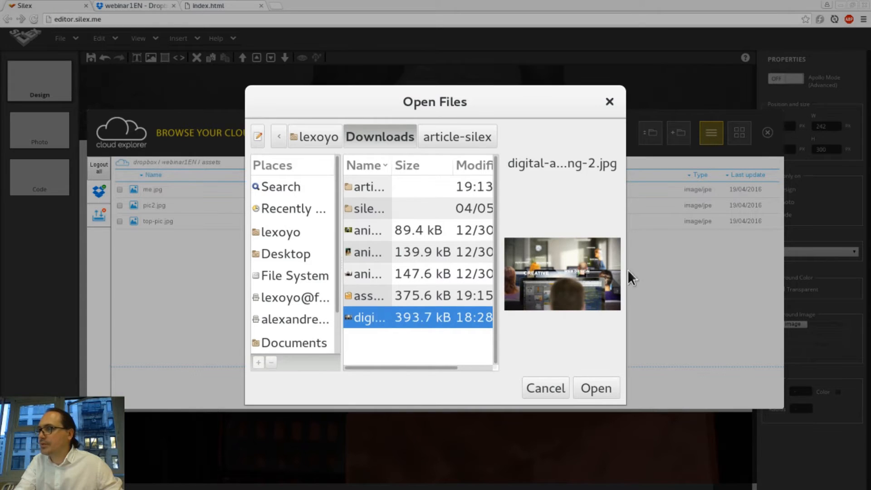
double_click(366, 320)
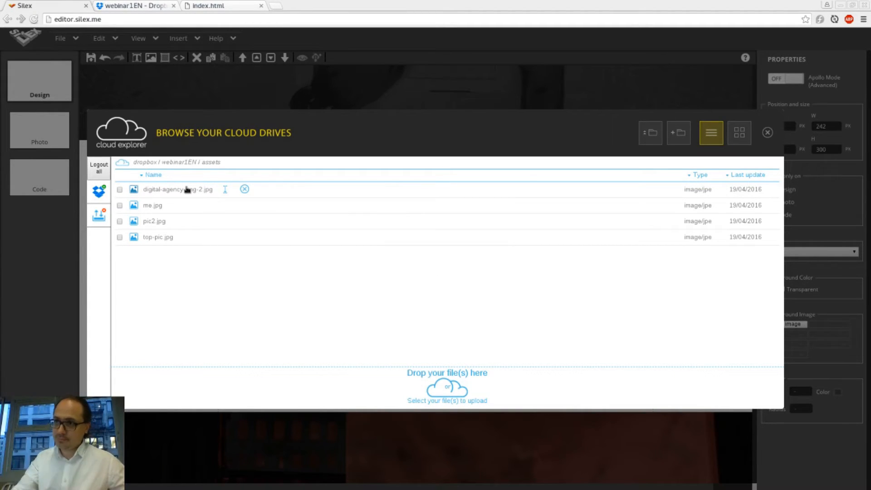
Use digital-agency-eng-2.jpg as the new image and enlarge it to about 484 by 318 px.
left_click(178, 191)
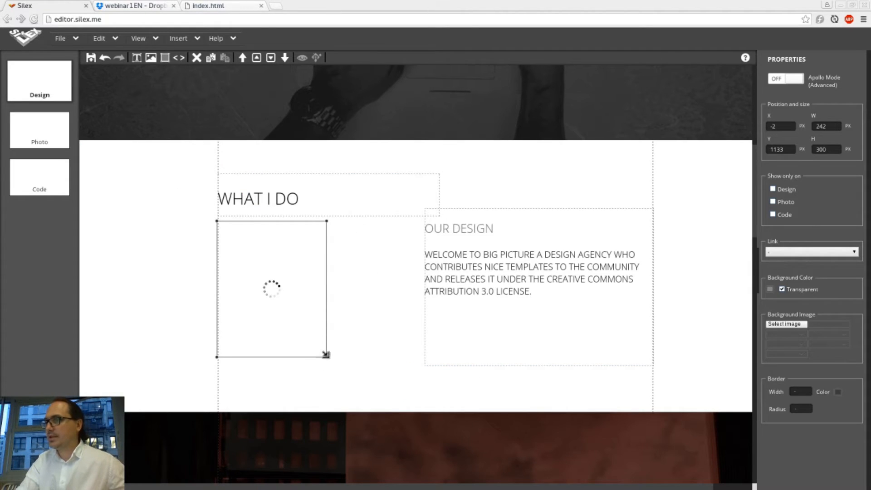
left_click_drag(325, 354, 436, 362)
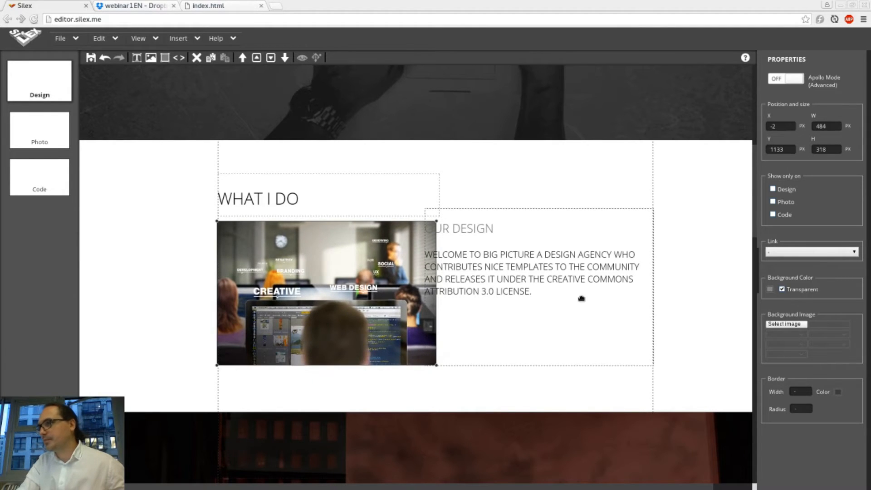
Narrow the "OUR DESIGN" text box to about 444 px wide at X 517, clear of the image.
left_click(522, 302)
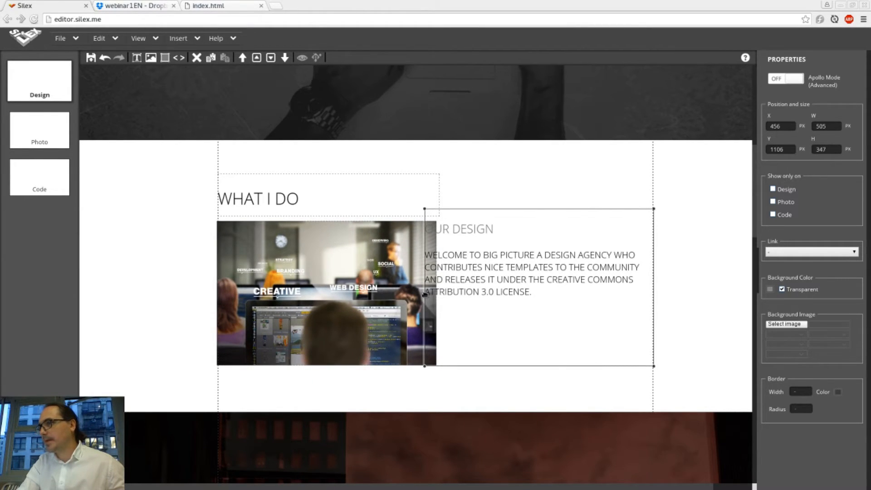
left_click_drag(425, 295, 454, 299)
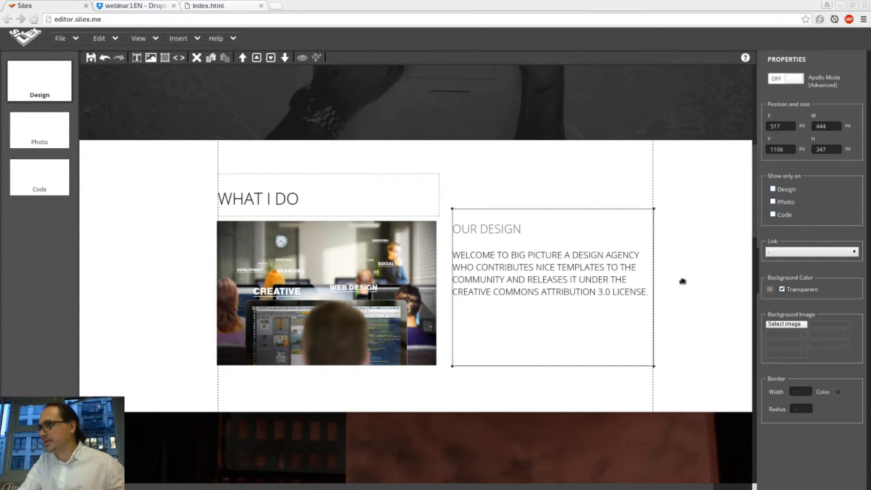
left_click(704, 274)
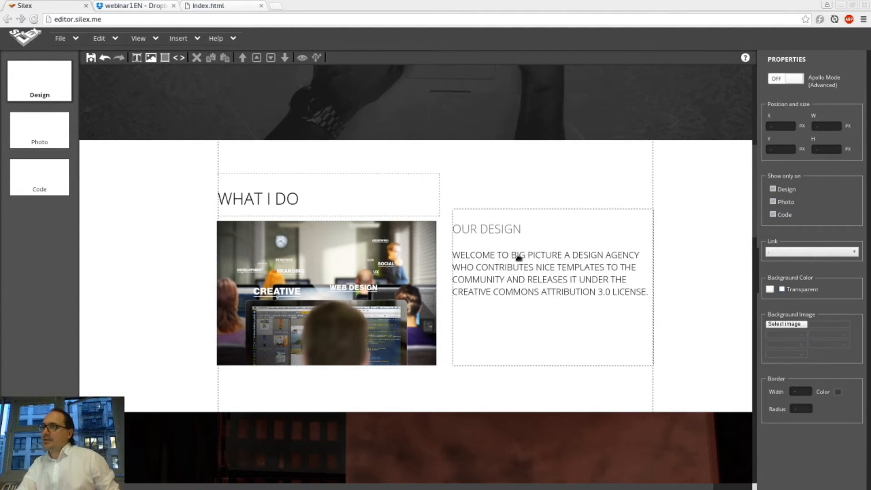
Save the site and open a preview of its Design page in the browser.
scroll(518, 255, "down", 3)
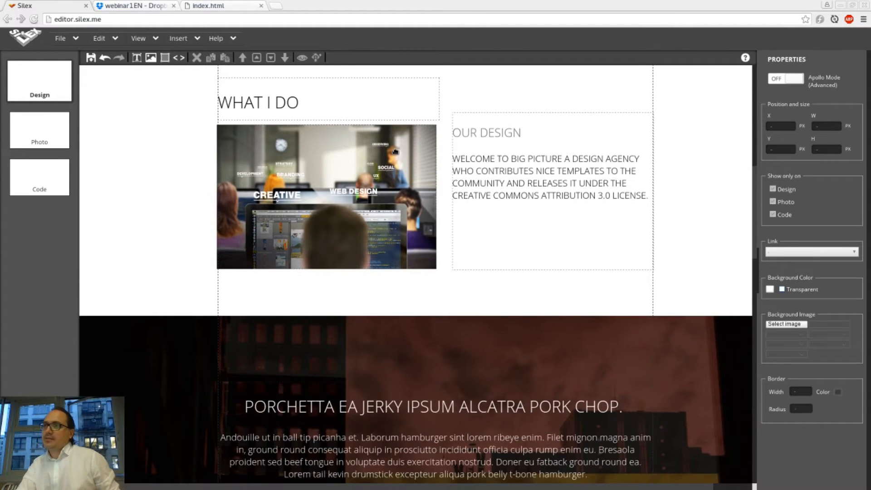
key("ctrl+s")
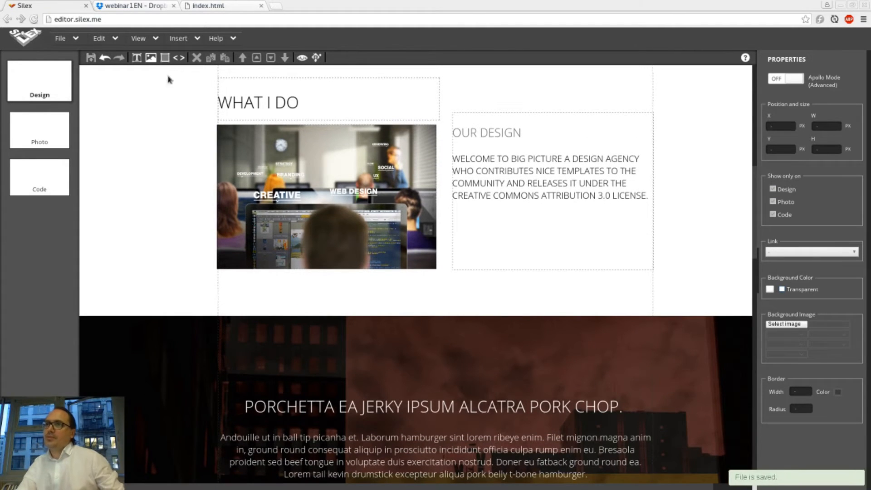
left_click(303, 58)
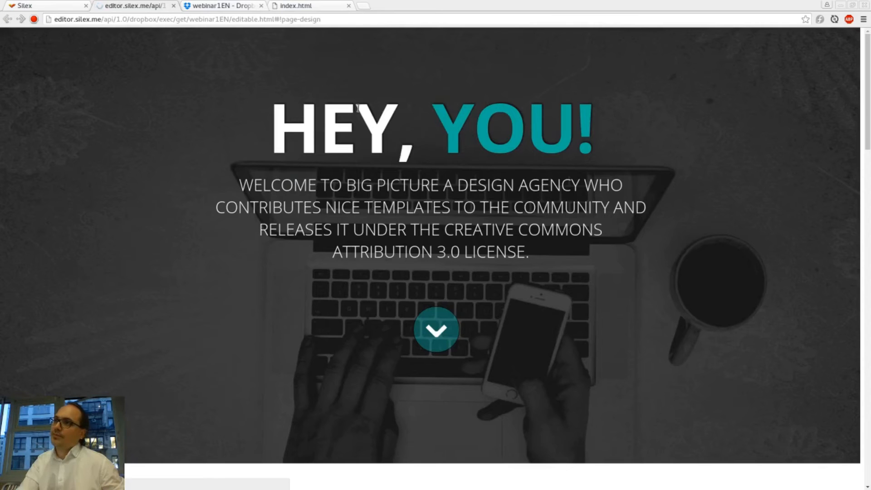
Examine the previewed page from the header through the "WHAT I DO" section to the dark placeholder text section.
right_click(358, 109)
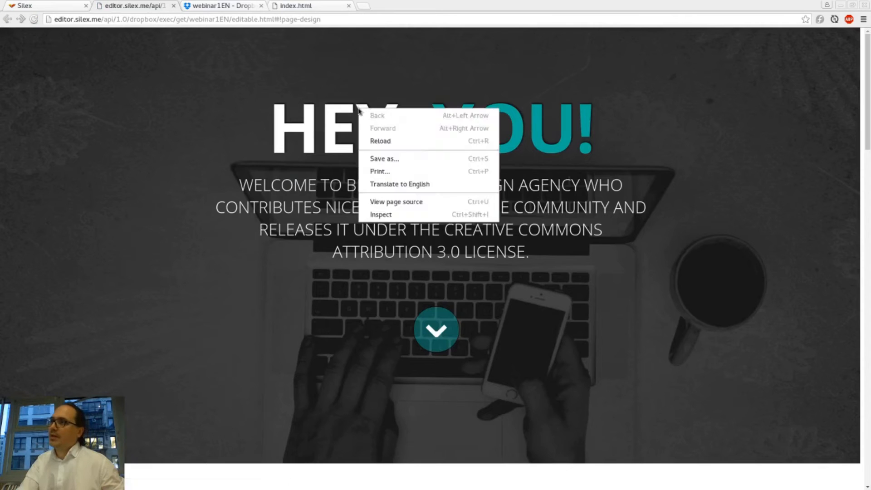
left_click(312, 122)
triple_click(307, 119)
left_click(444, 122)
scroll(444, 121, "down", 1)
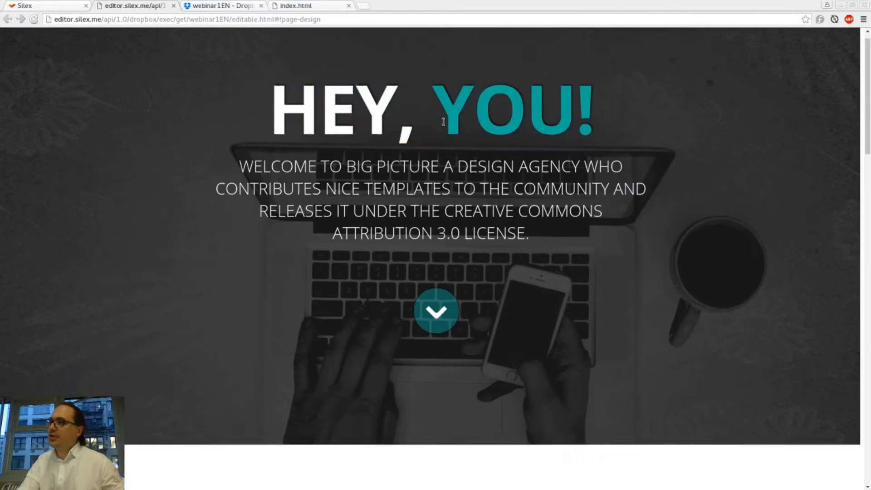
scroll(444, 122, "down", 7)
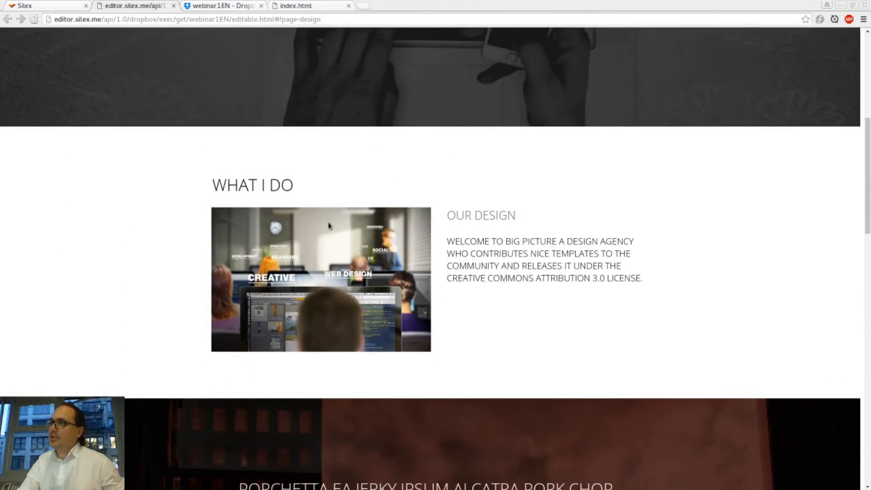
scroll(329, 226, "down", 5)
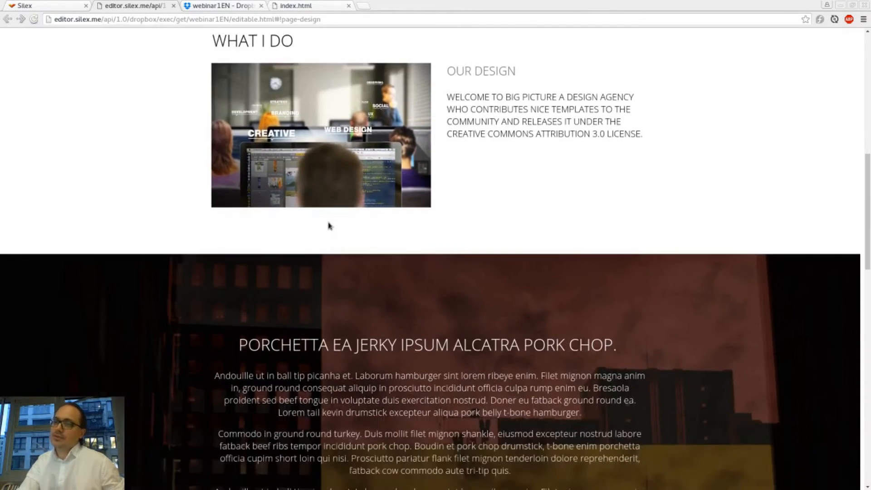
scroll(329, 225, "down", 2)
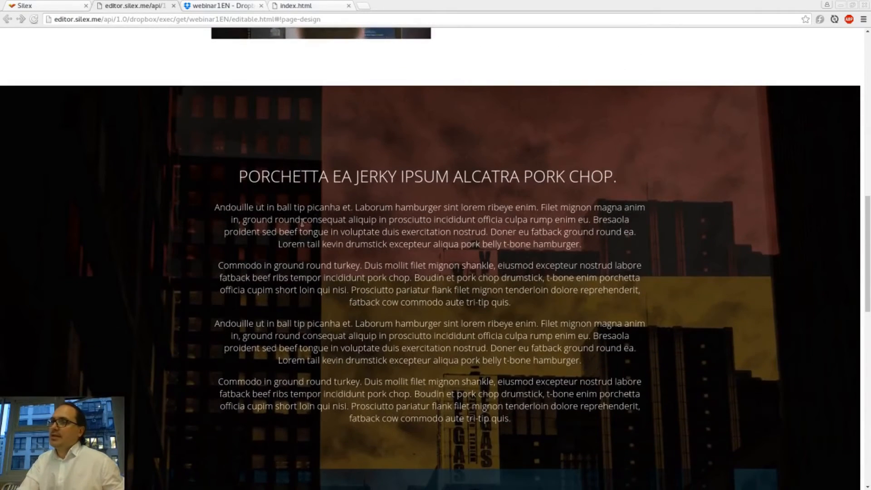
scroll(306, 260, "down", 1)
scroll(306, 260, "down", 3)
scroll(305, 259, "up", 2)
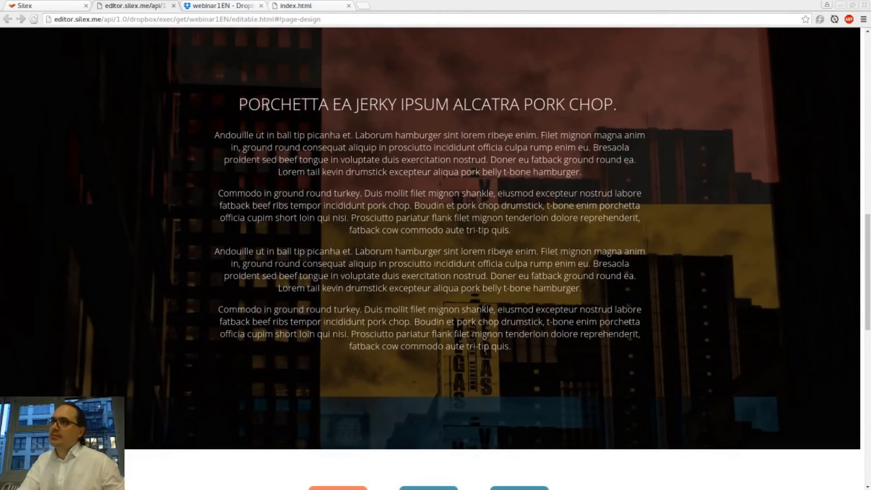
Examine the rest of the previewed page and try its Photo, Code and Design page links above the three-column text.
left_click_drag(262, 106, 546, 126)
scroll(545, 141, "down", 3)
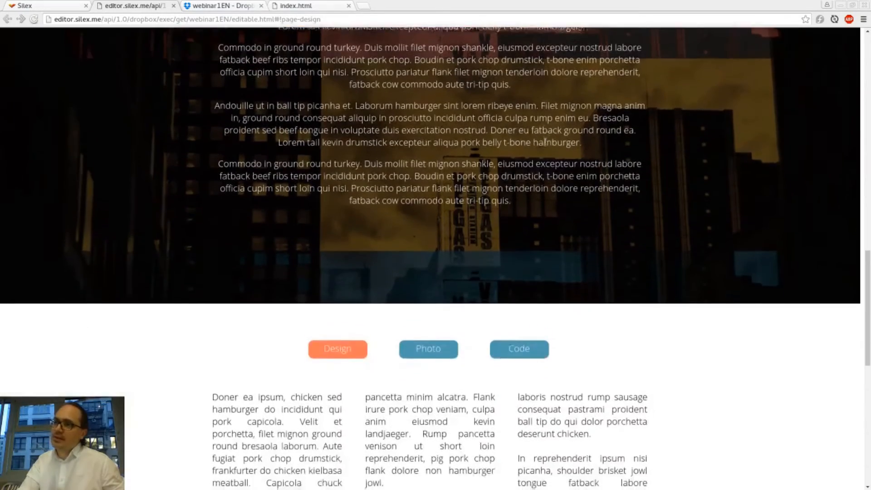
scroll(546, 144, "down", 3)
scroll(546, 144, "down", 3)
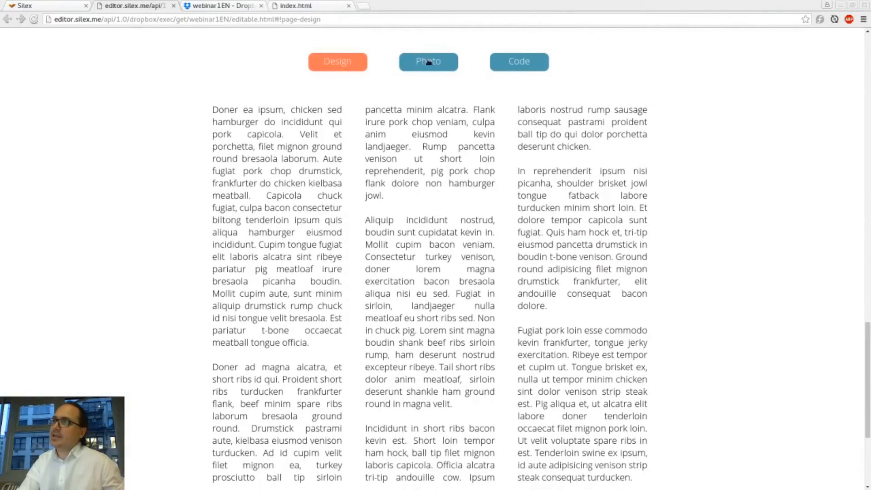
left_click(425, 63)
left_click(539, 63)
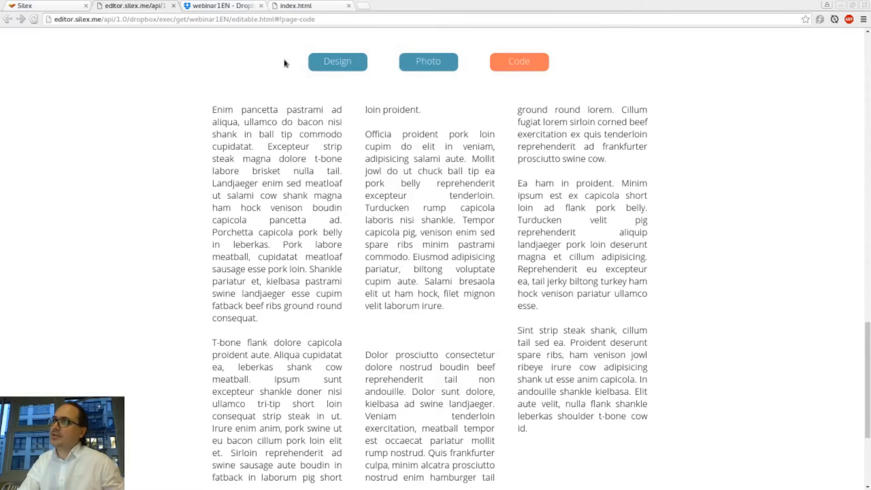
left_click(350, 67)
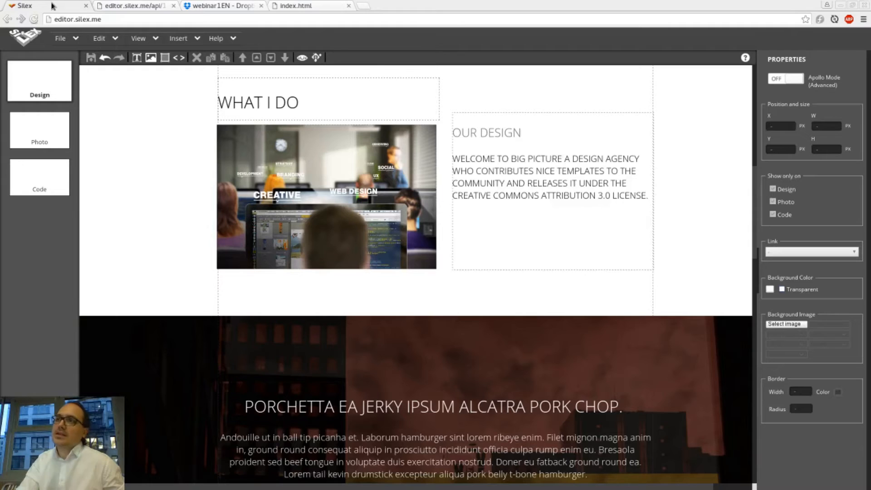
Return to the Silex editor and delete the three-column text box below the page buttons on the Design page.
left_click(53, 6)
scroll(416, 272, "down", 3)
scroll(400, 155, "down", 10)
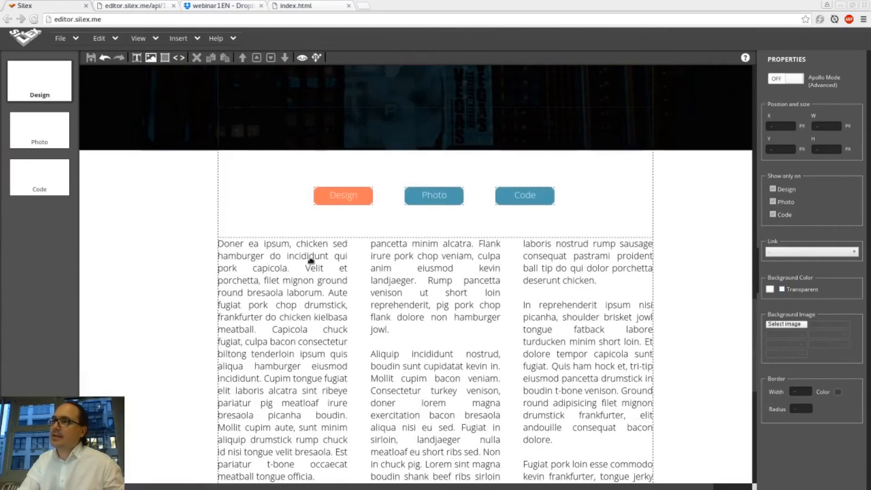
scroll(307, 254, "down", 3)
left_click(311, 260)
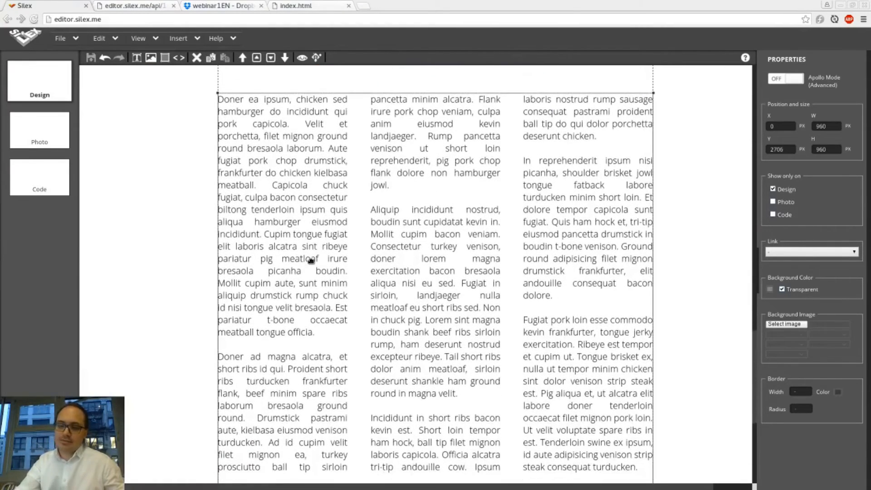
key("Delete")
key("Return")
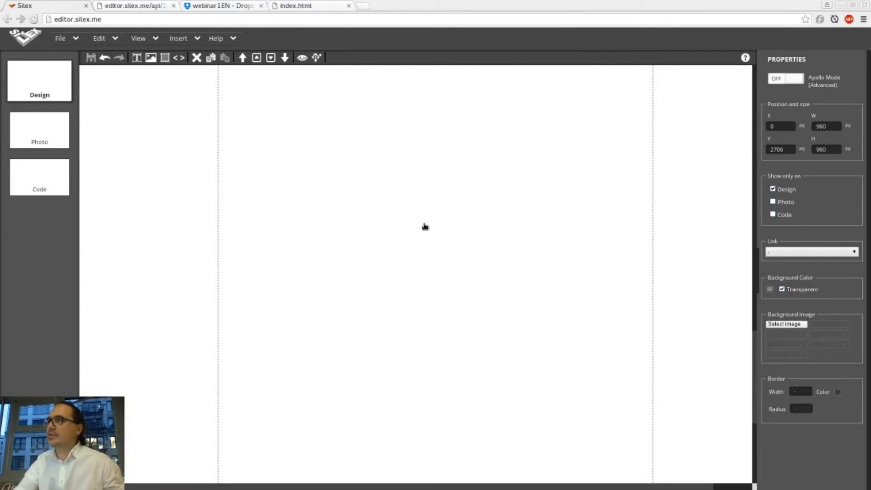
scroll(425, 226, "up", 2)
left_click(355, 107)
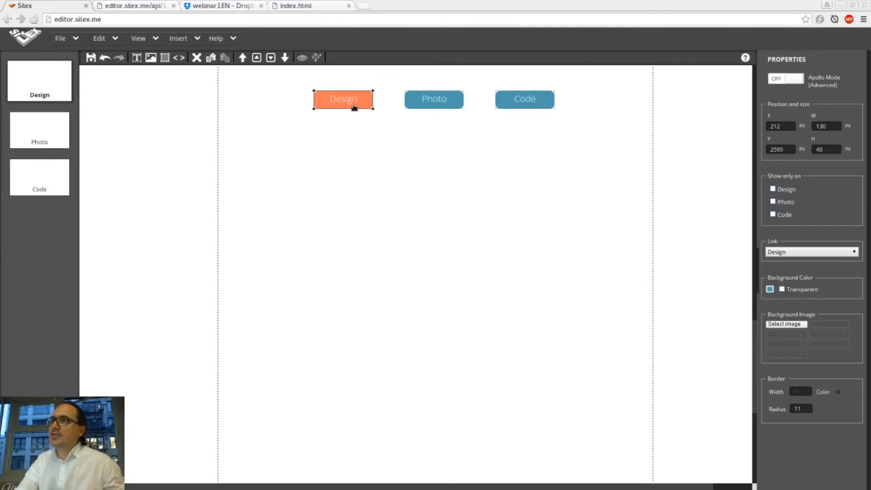
left_click(405, 188)
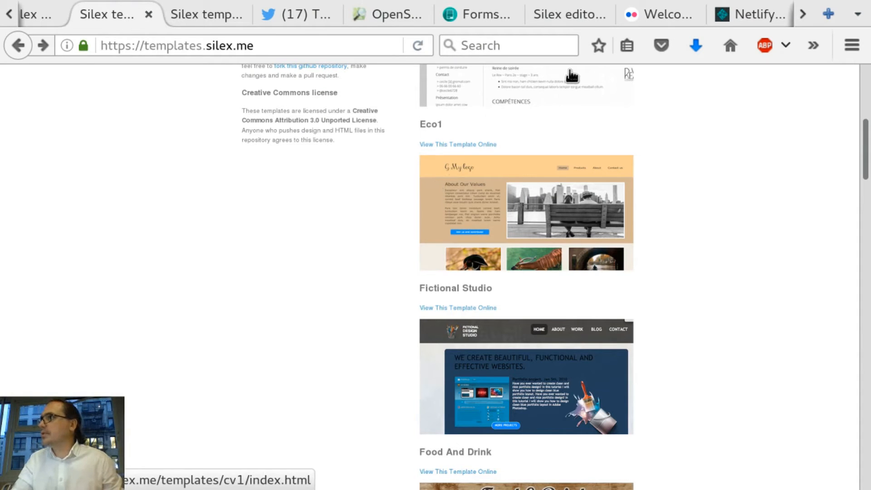
Switch to Flickr in the other browser window and open its photo upload page.
scroll(570, 73, "up", 10)
left_click(299, 14)
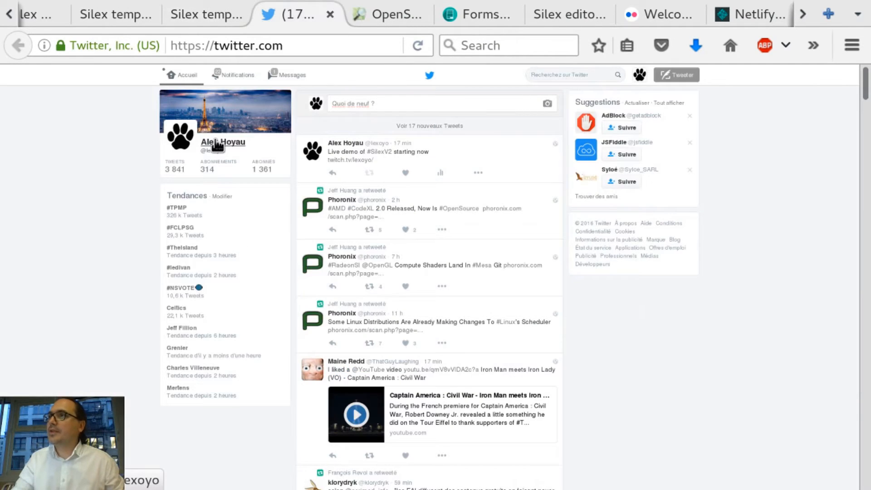
key("ctrl+Page_Up")
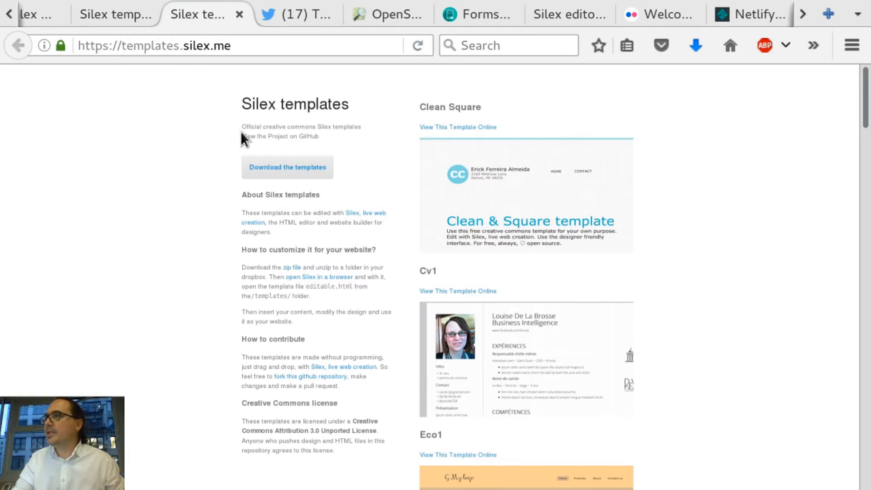
key("ctrl+Page_Down")
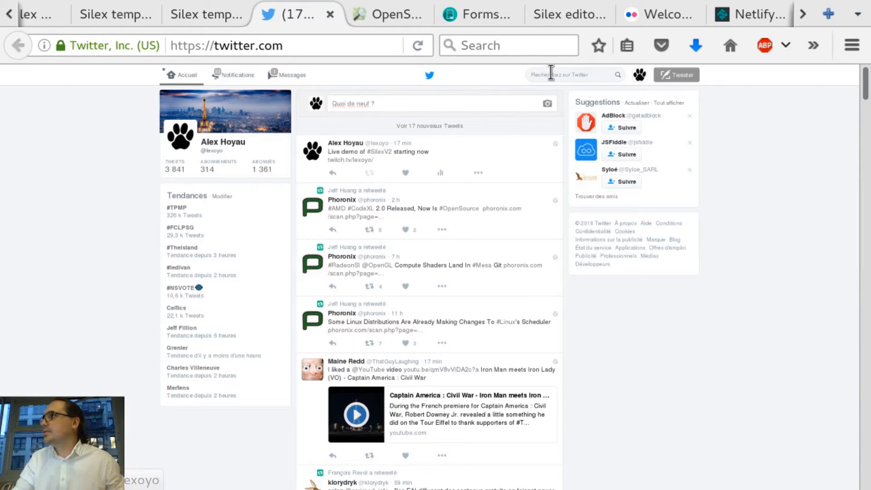
left_click(640, 13)
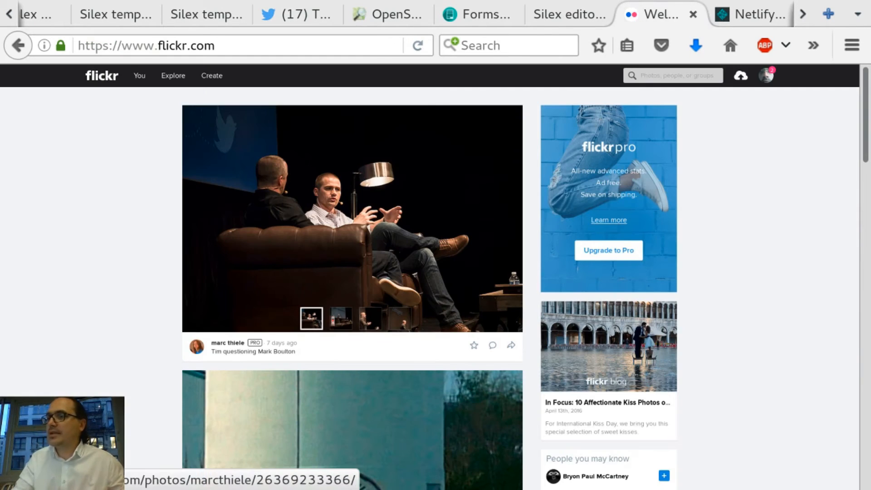
right_click(103, 190)
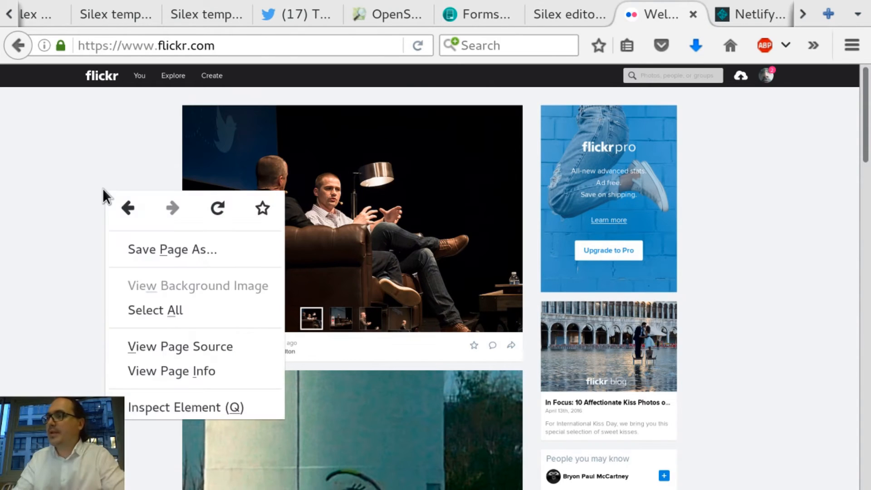
left_click(90, 159)
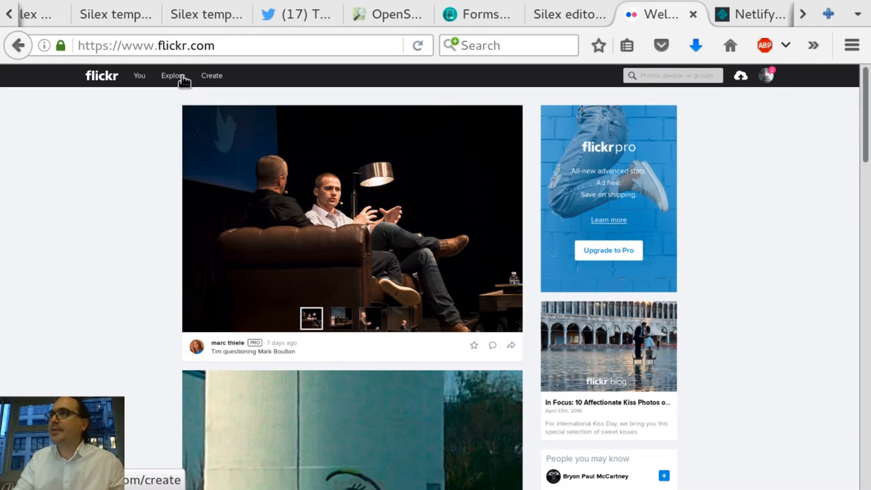
left_click(743, 77)
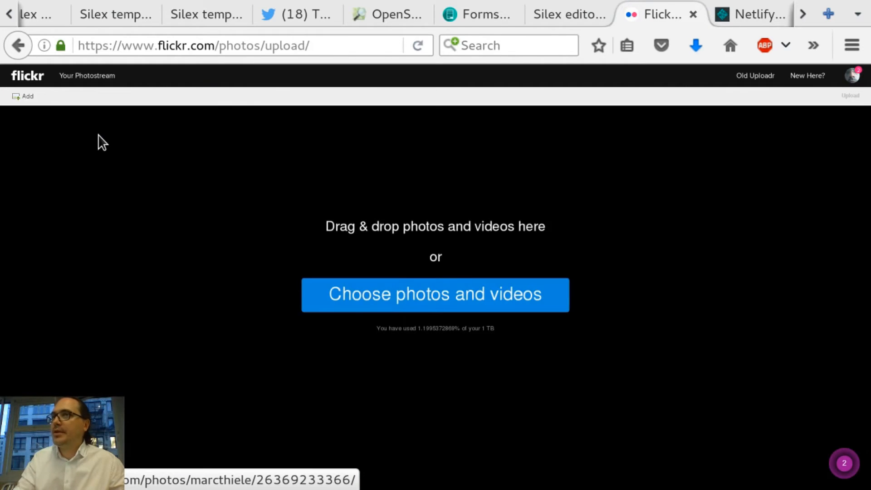
left_click(435, 294)
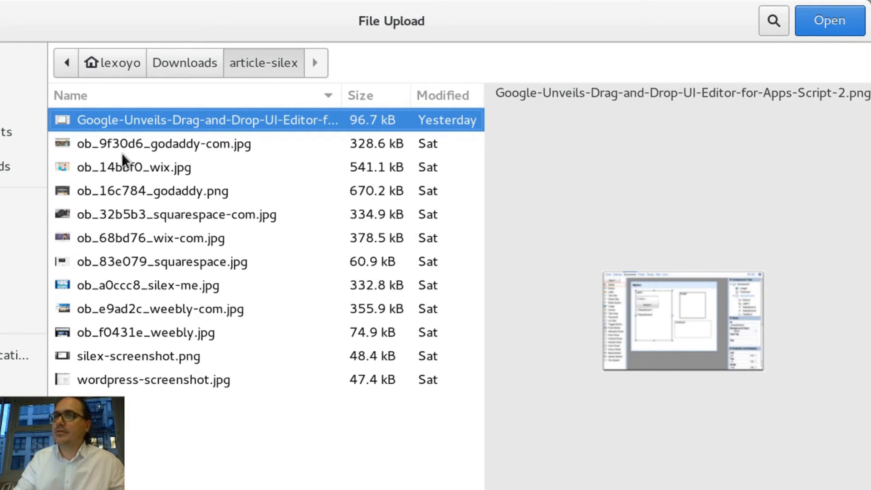
key("Return")
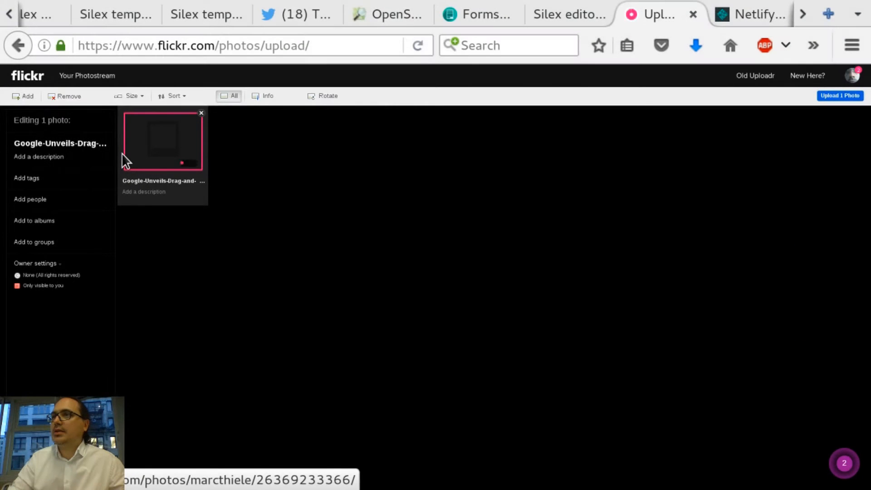
left_click(201, 114)
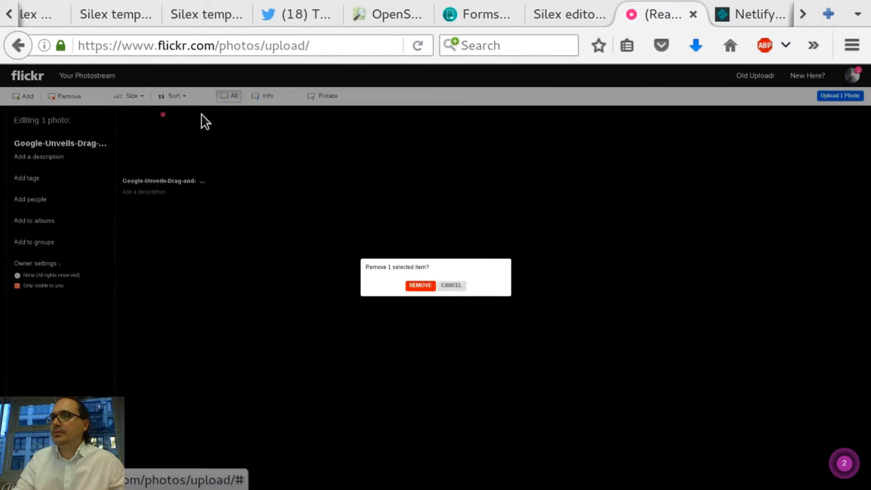
left_click(414, 286)
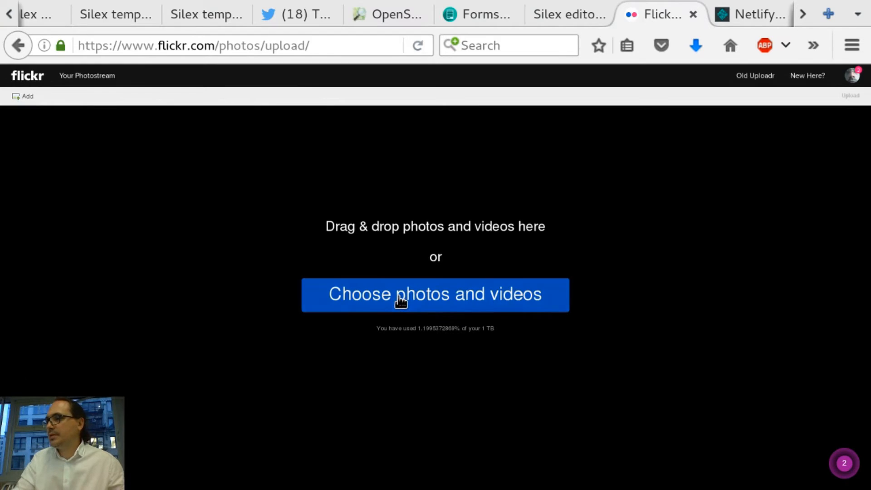
Add animal1.jpg, animal2.jpg and animal3.jpg from the Downloads folder to the Flickr upload.
left_click(399, 302)
key("BackSpace")
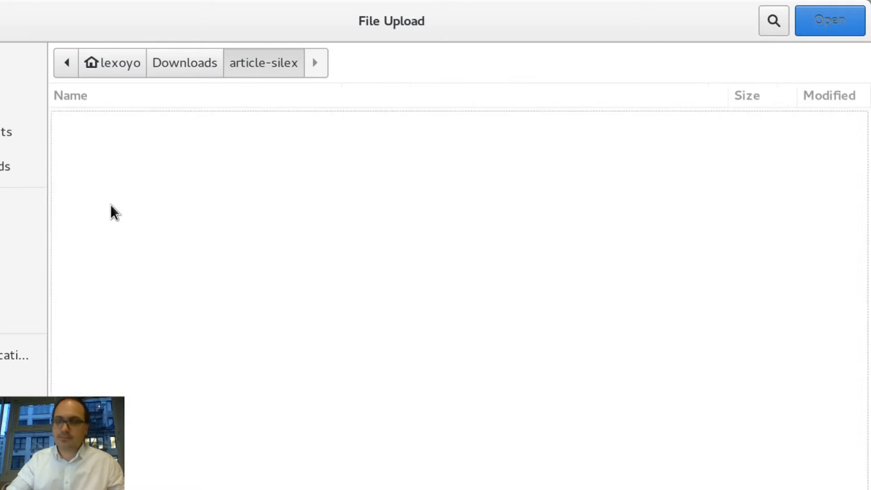
key("Up")
key("shift+Up")
key("shift+Up")
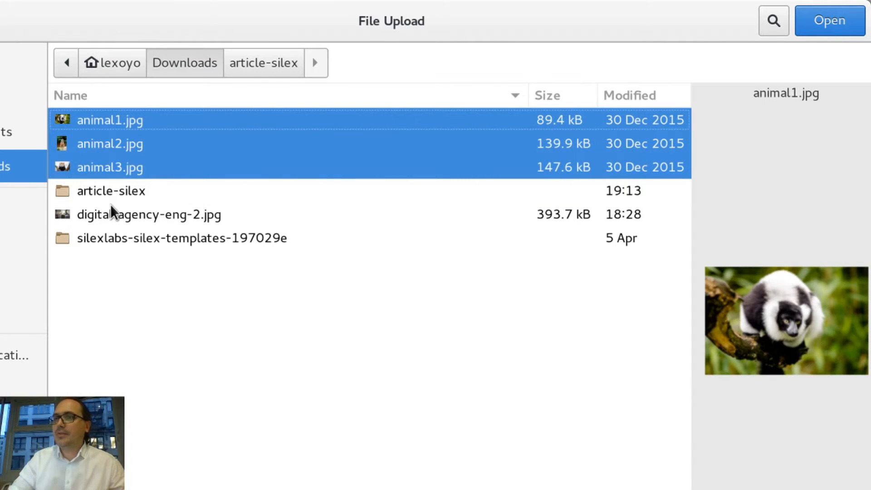
key("Return")
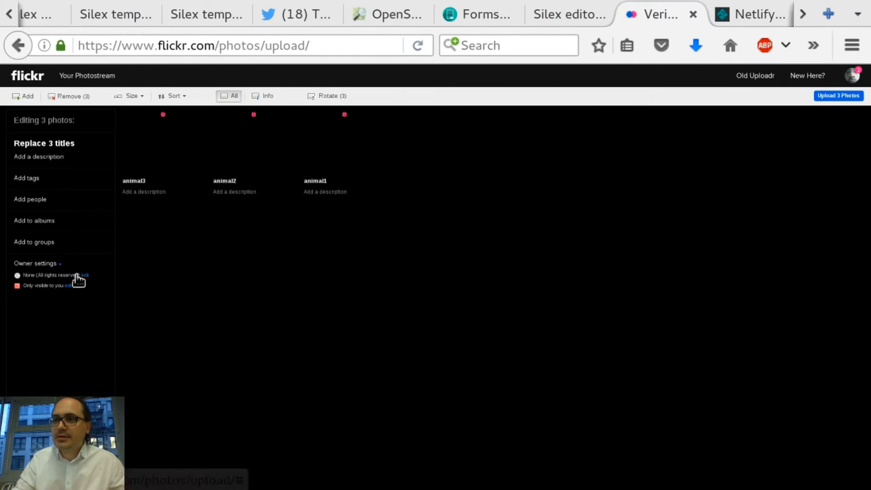
Make the three photos visible to anyone (public) but hidden from public searches.
left_click(86, 276)
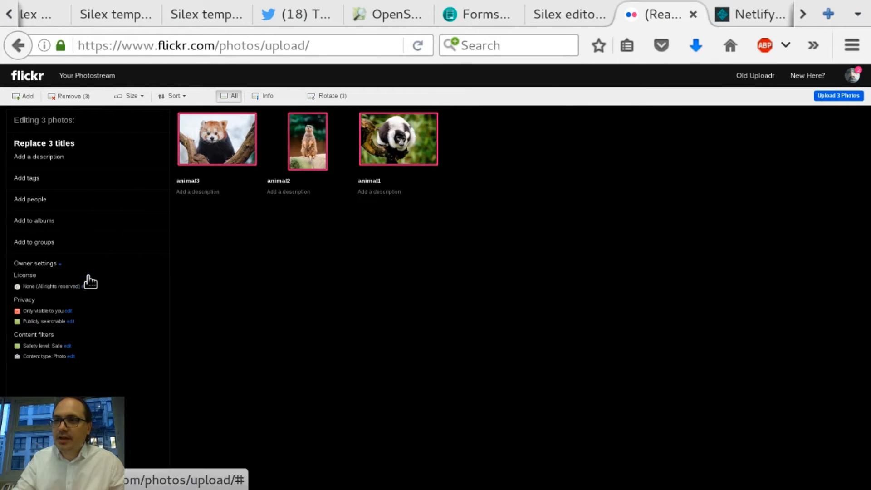
left_click(69, 312)
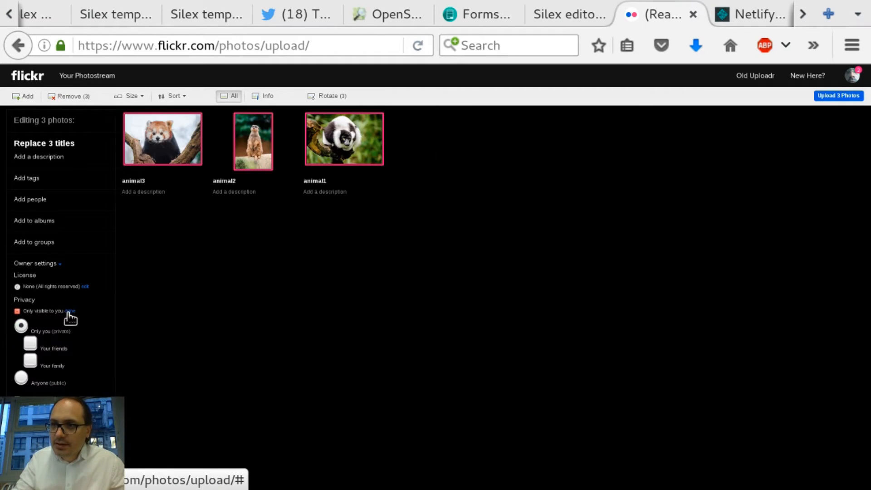
left_click(21, 379)
left_click(70, 399)
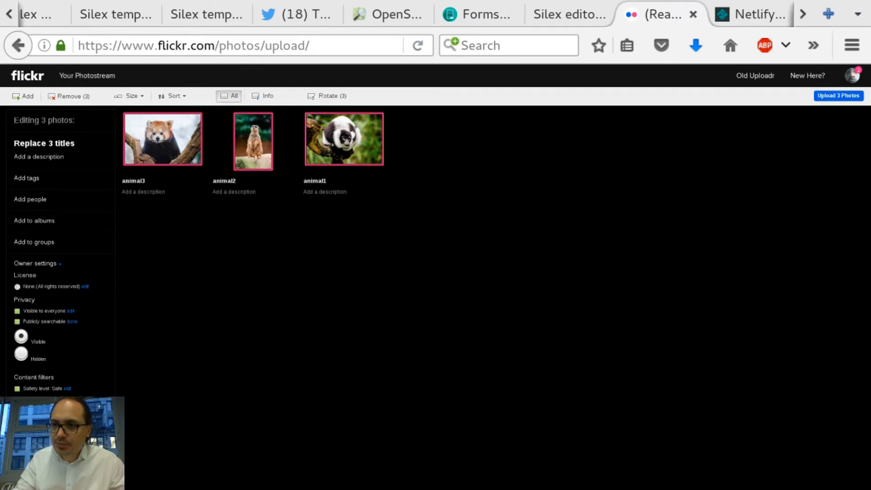
left_click(22, 355)
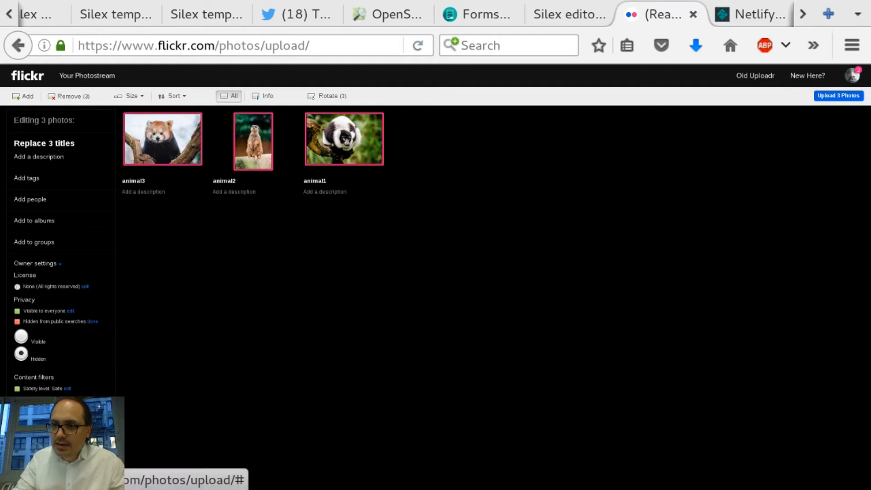
Put the three photos in a new album titled "my silex galery" and upload them.
left_click(35, 223)
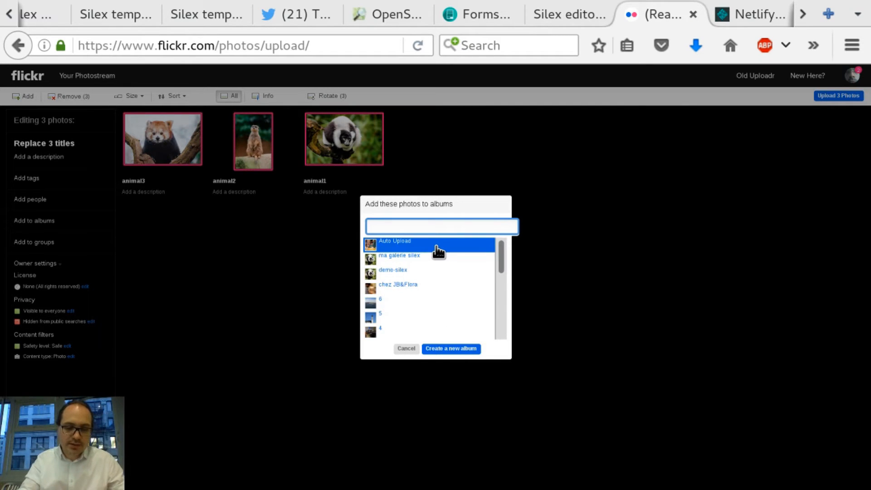
type("my silex")
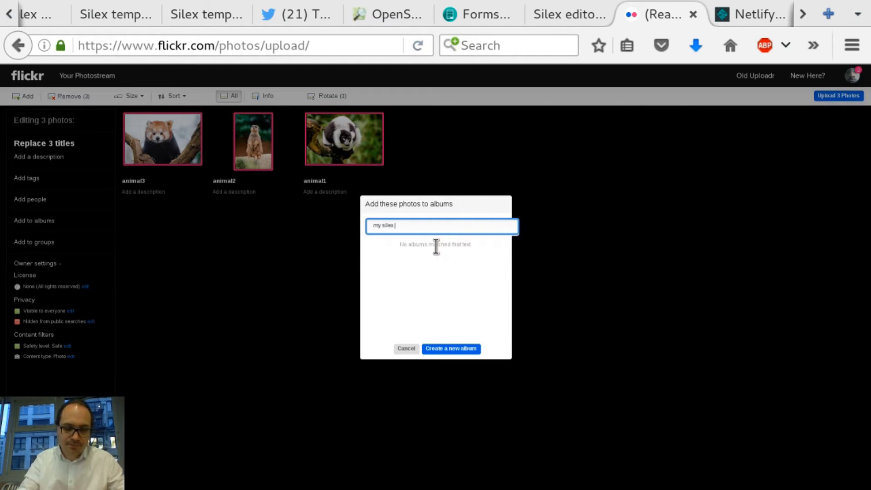
type(" galery")
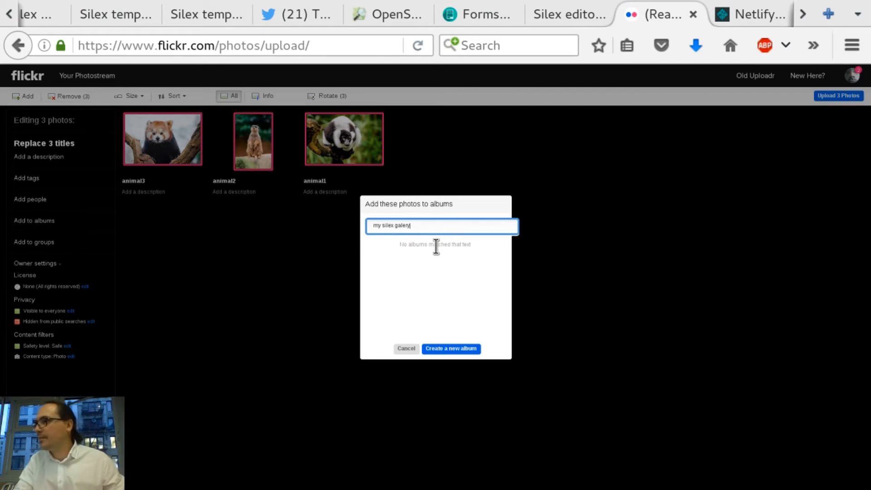
left_click(451, 348)
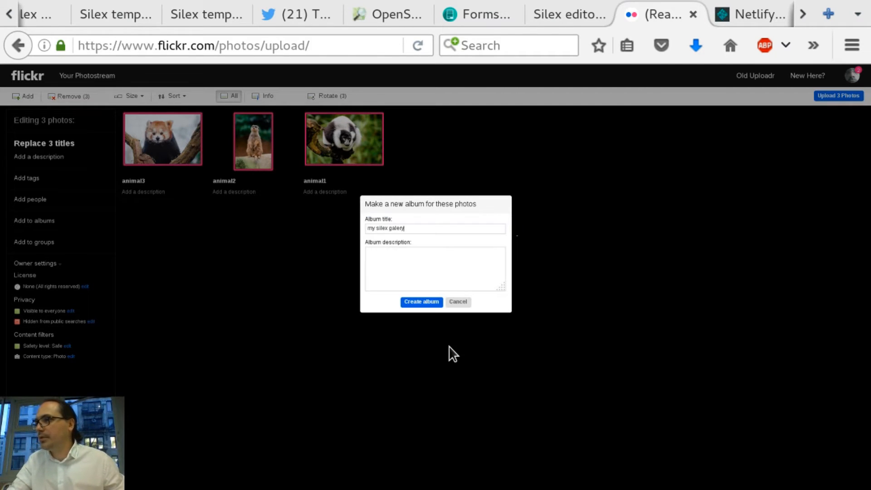
left_click(435, 308)
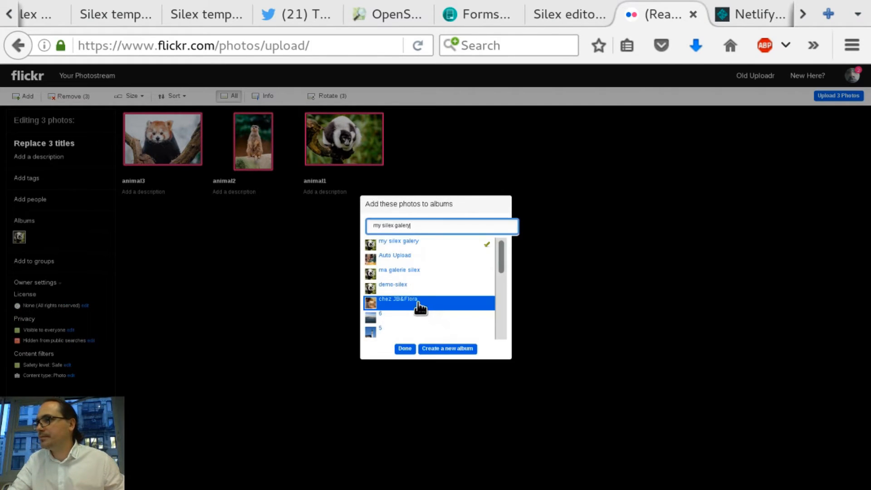
left_click(403, 350)
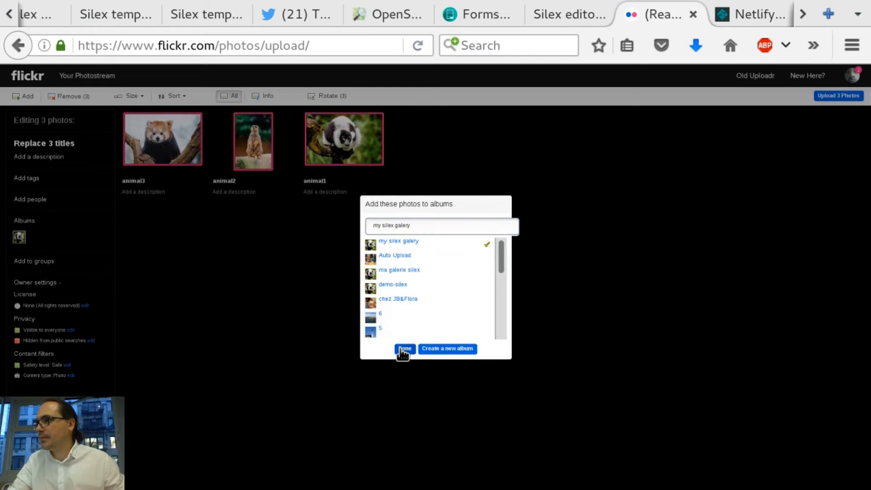
left_click(837, 97)
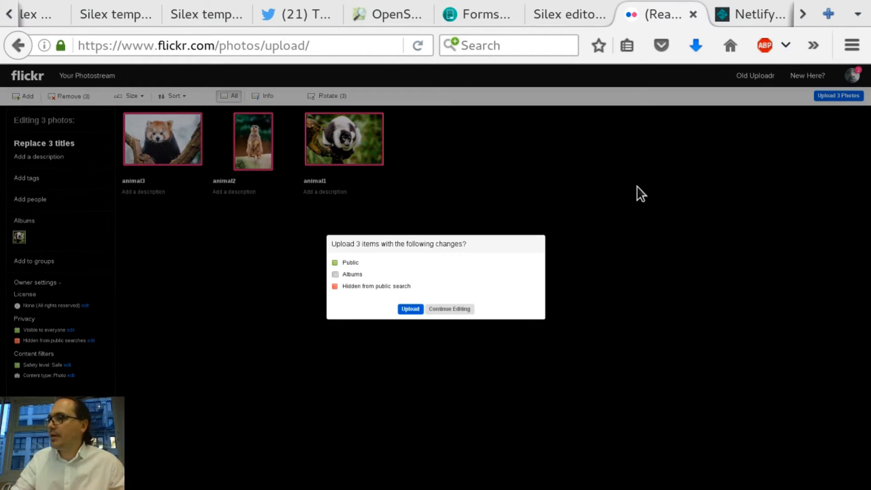
left_click(410, 310)
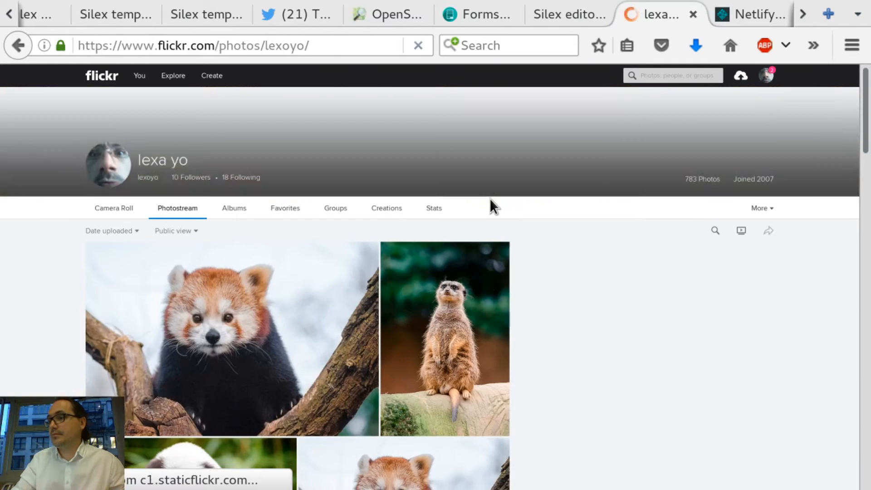
Open the album "my silex galery" from the page of the newly uploaded red panda photo animal3.
scroll(490, 199, "down", 3)
scroll(490, 199, "up", 3)
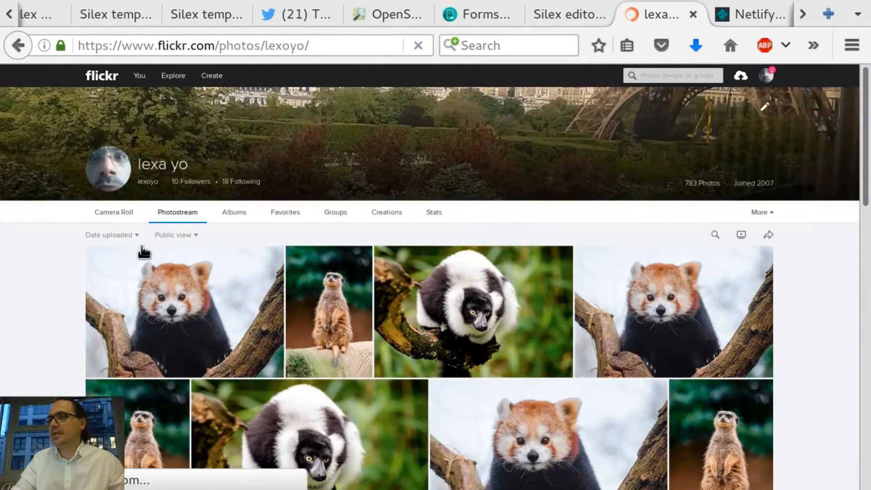
left_click(175, 284)
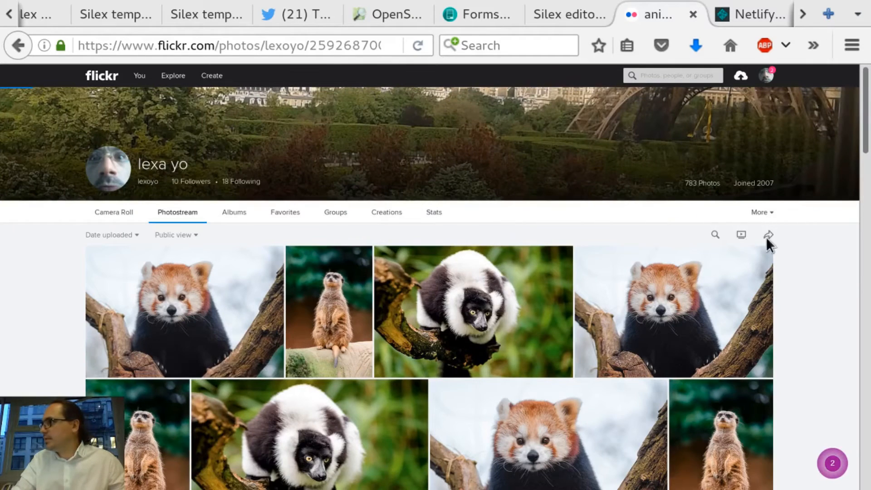
scroll(498, 303, "down", 4)
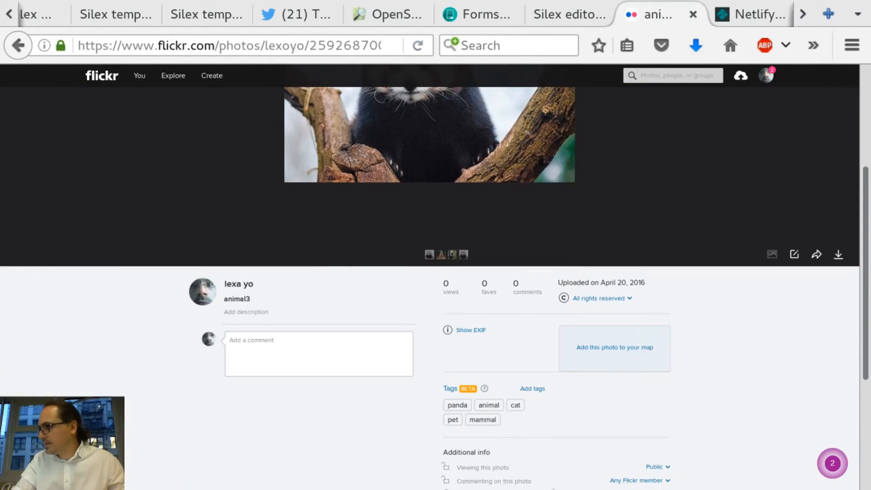
scroll(553, 489, "down", 1)
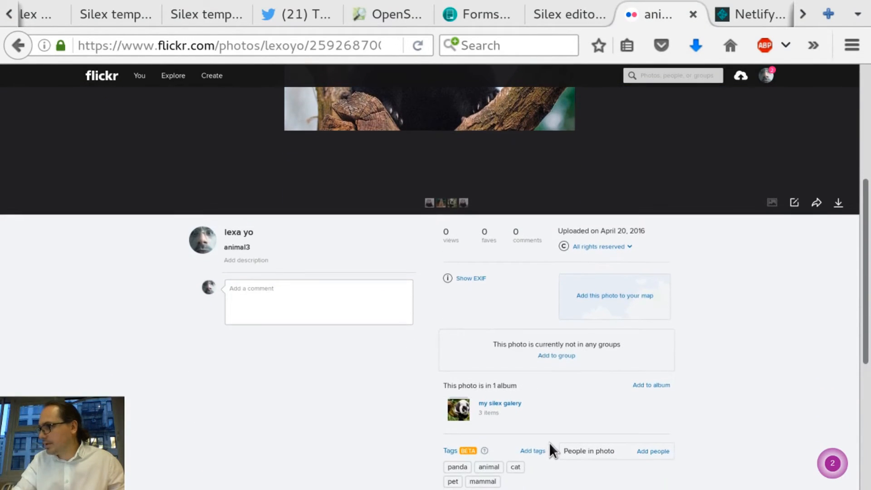
left_click(504, 405)
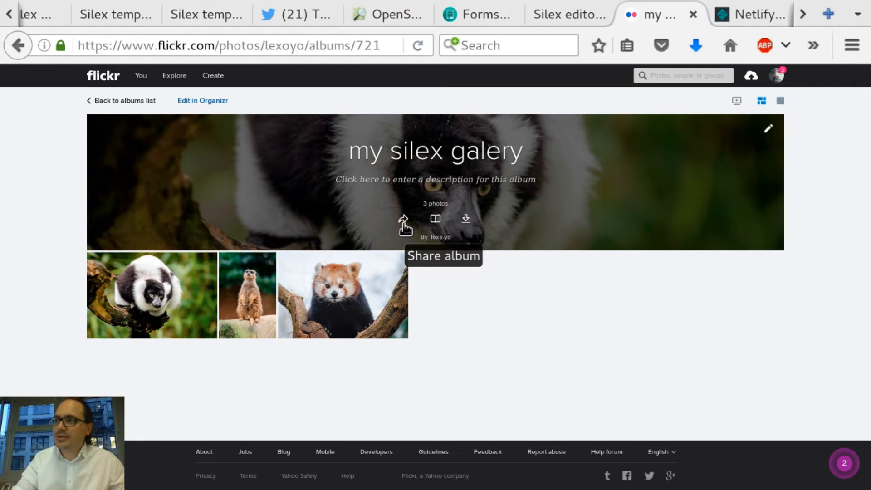
Copy the album's embed code from its sharing options with both Header and Footer enabled.
left_click(403, 223)
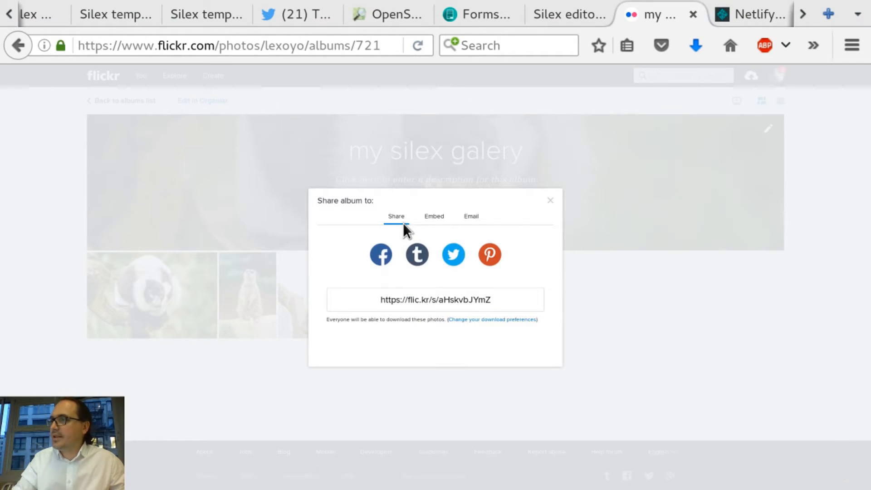
left_click(437, 222)
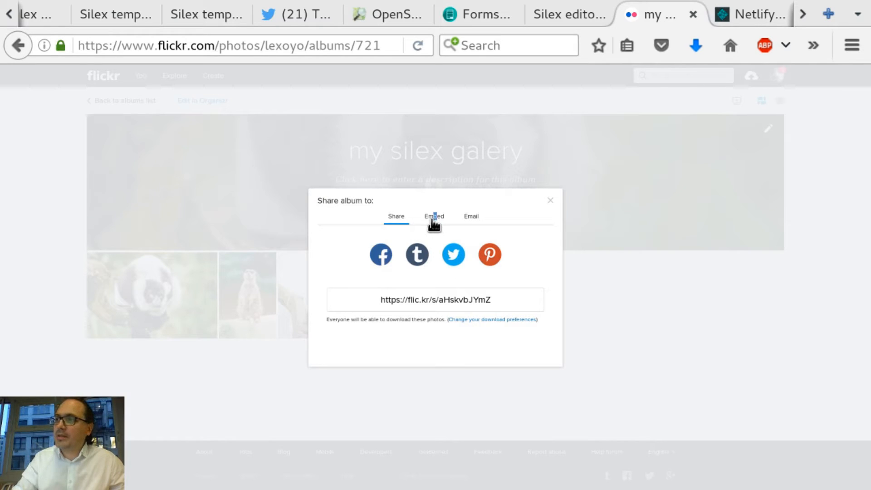
left_click_drag(422, 215, 450, 221)
left_click(438, 221)
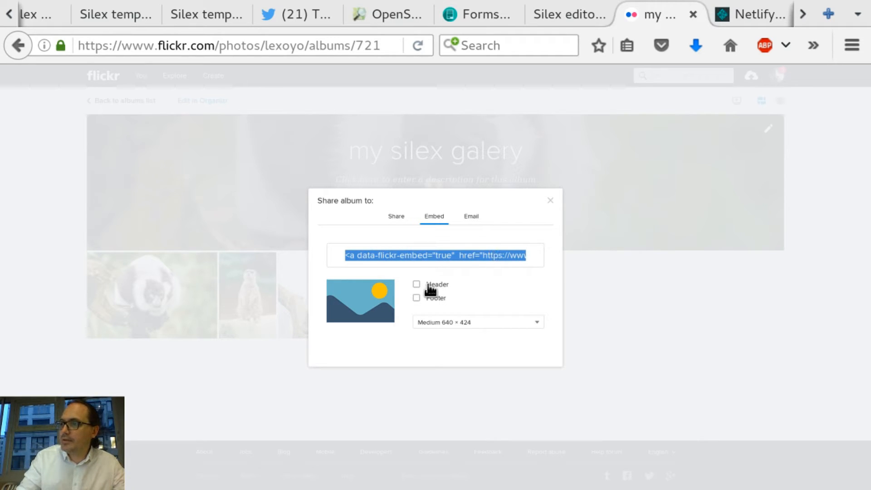
left_click(417, 285)
left_click(417, 298)
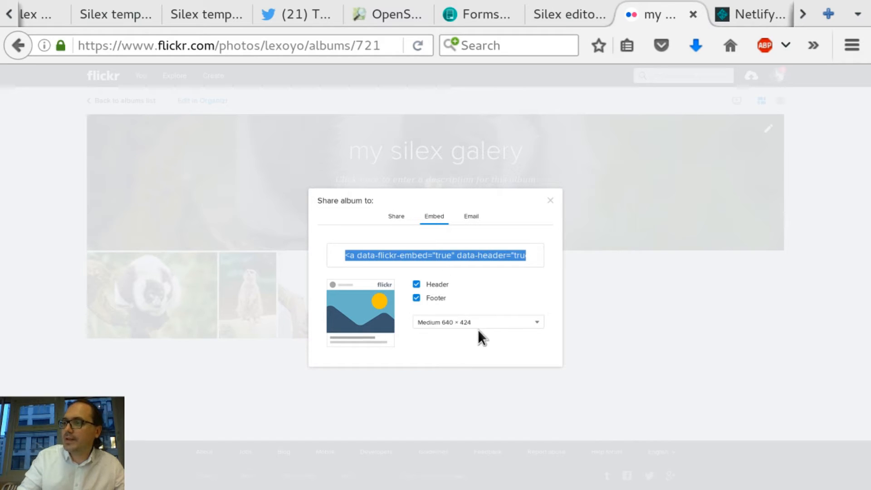
Switch to the Silex editor and add an HTML box below the Design page's buttons, about 961 × 646 px at X -1, Y 2700.
left_click(247, 206)
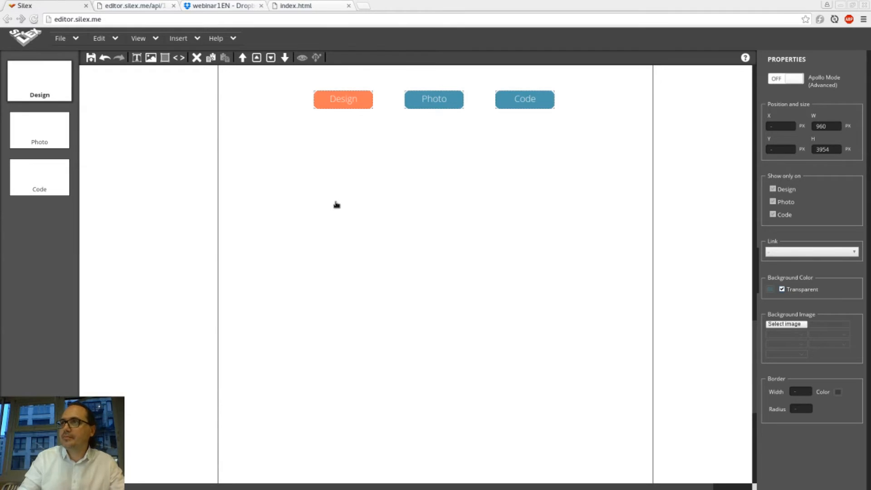
left_click(179, 58)
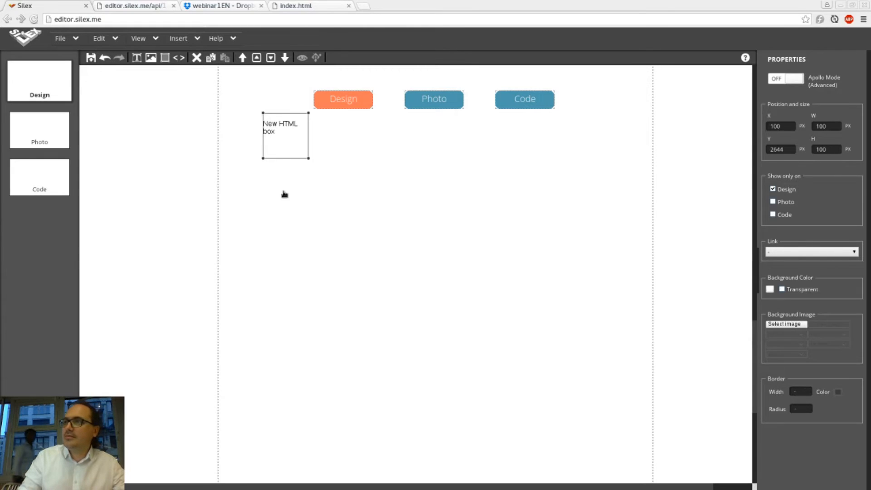
left_click_drag(277, 133, 231, 159)
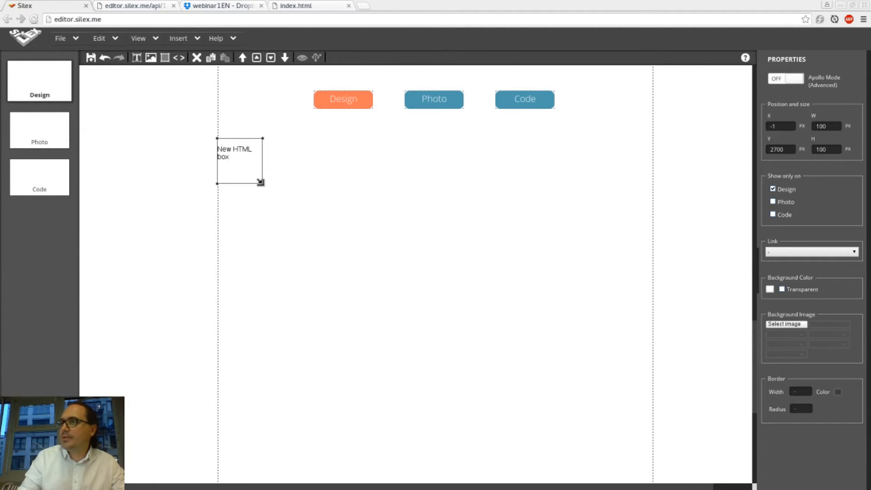
left_click_drag(261, 183, 652, 431)
Replace the new HTML box's default code with the copied Flickr album embed code.
double_click(530, 329)
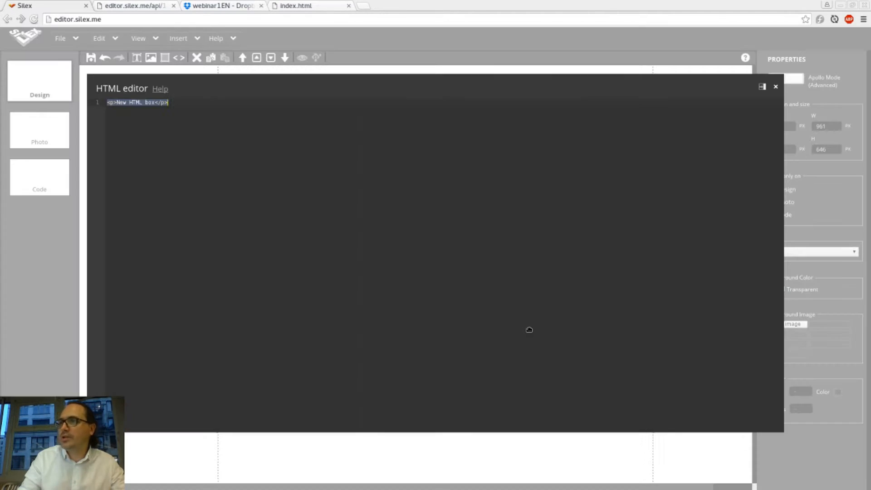
left_click(358, 255)
key("ctrl+a")
key("ctrl+v")
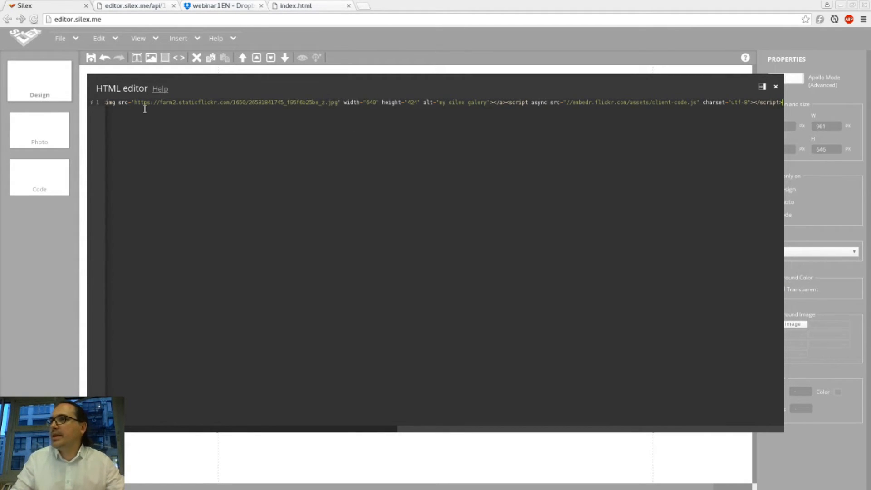
scroll(144, 109, "left", 10)
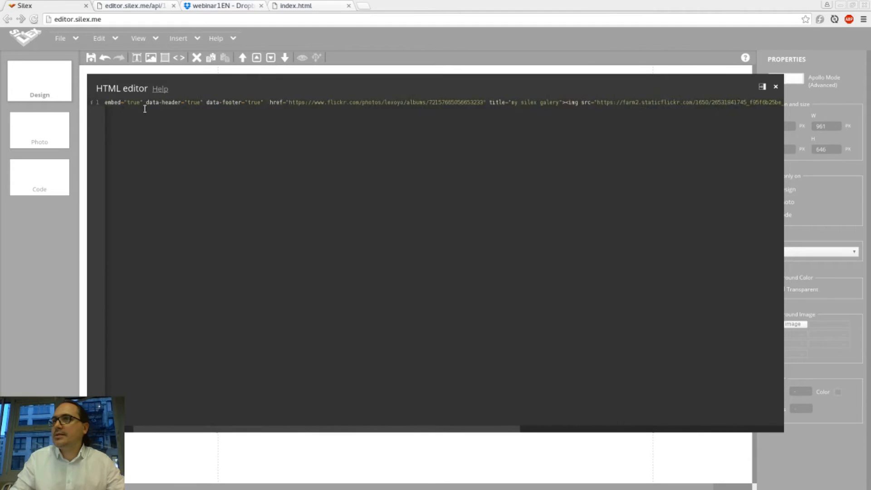
left_click(44, 136)
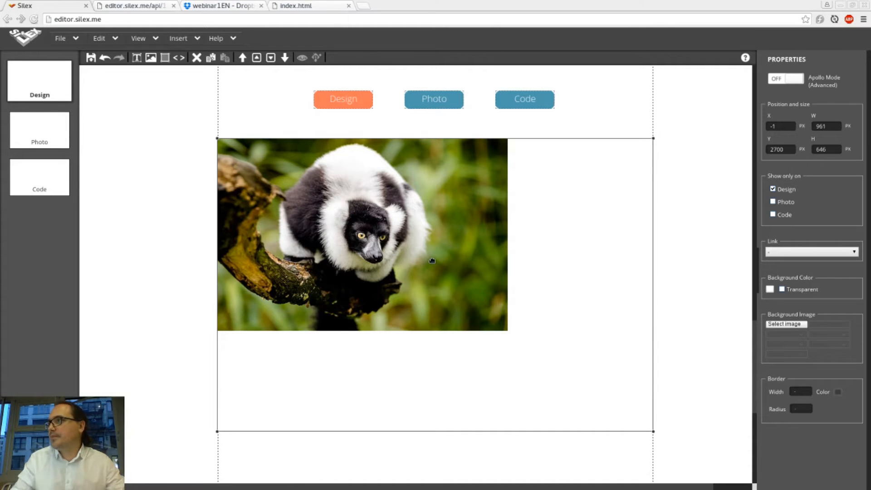
Save the site and browse forward and back through the Flickr gallery in its preview, then return to the editor.
left_click(302, 58)
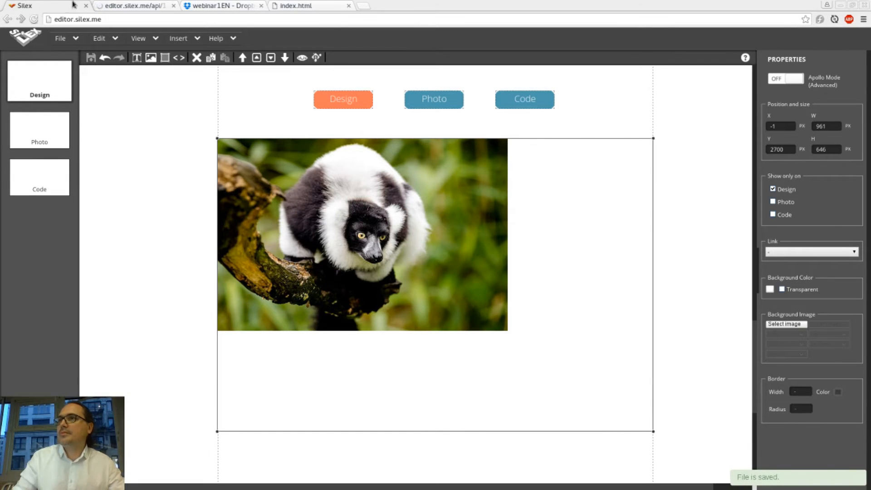
left_click(111, 6)
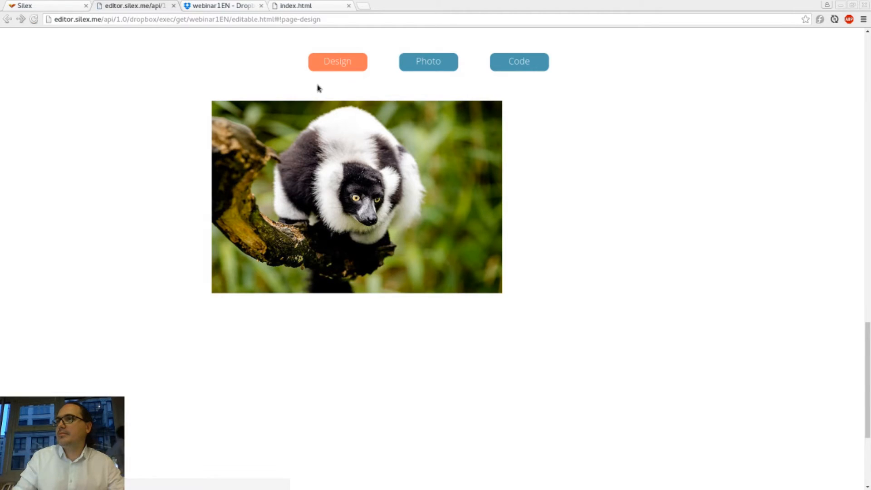
left_click(487, 218)
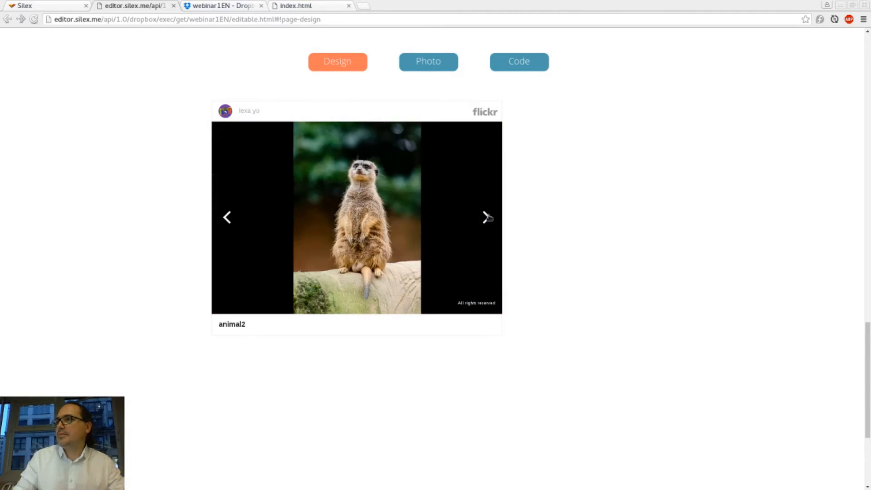
left_click(489, 218)
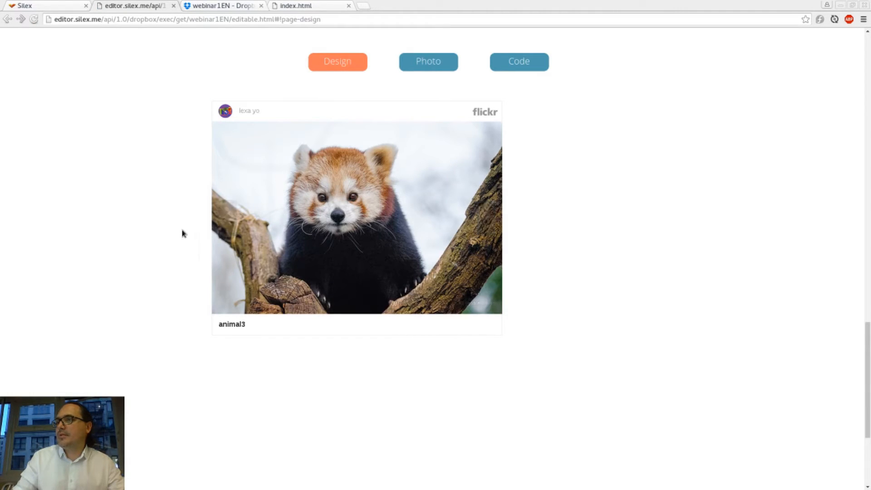
left_click(228, 223)
left_click(231, 225)
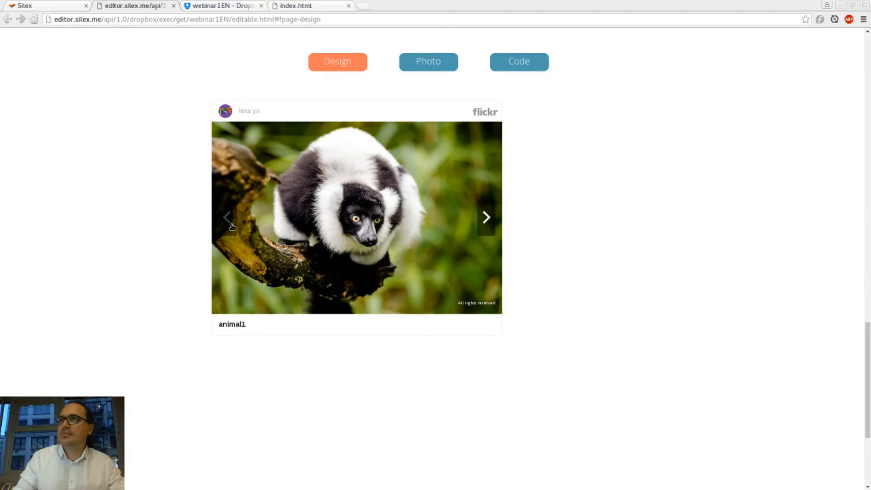
key("ctrl+Page_Up")
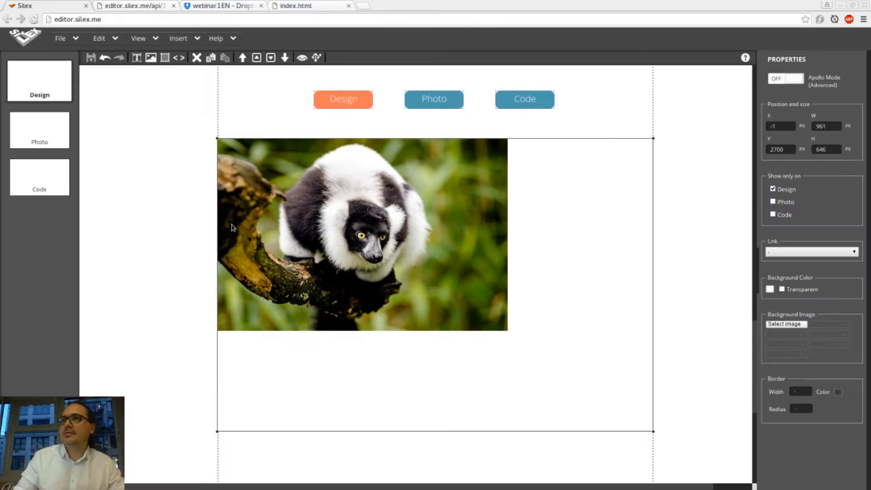
Set the embedded Flickr image's width and height to 100% in the HTML box's code.
double_click(280, 218)
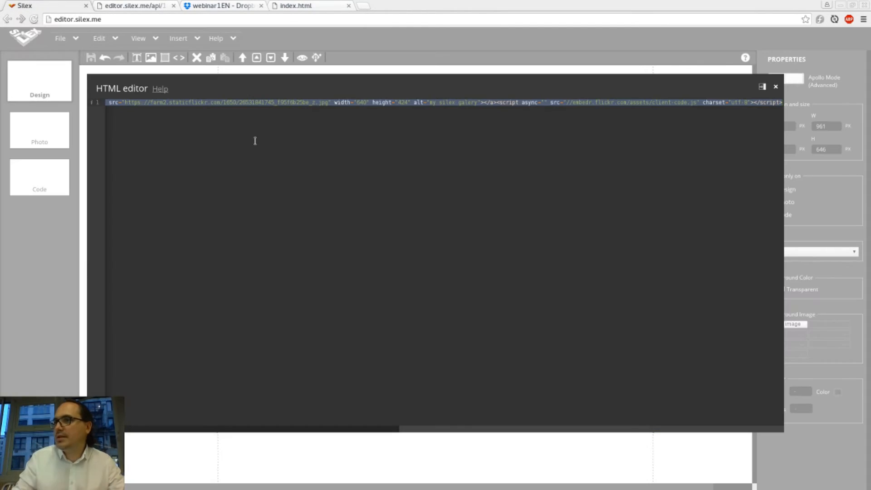
left_click(341, 103)
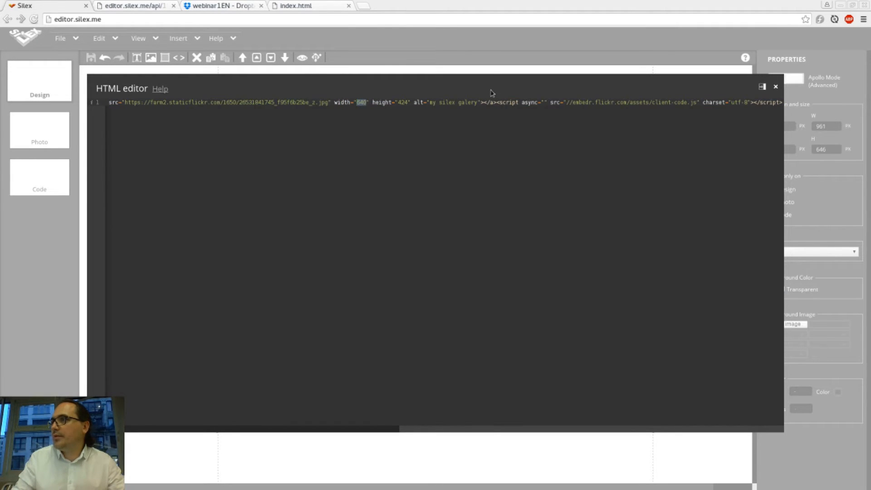
type("100")
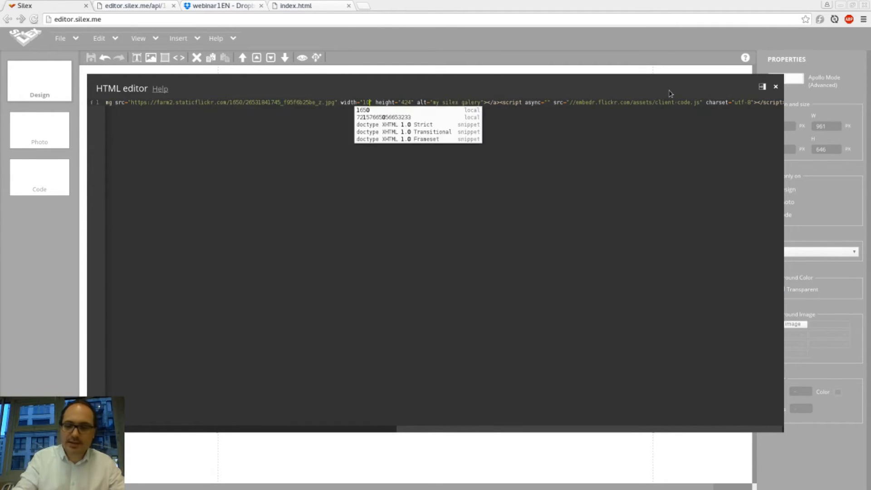
type("%")
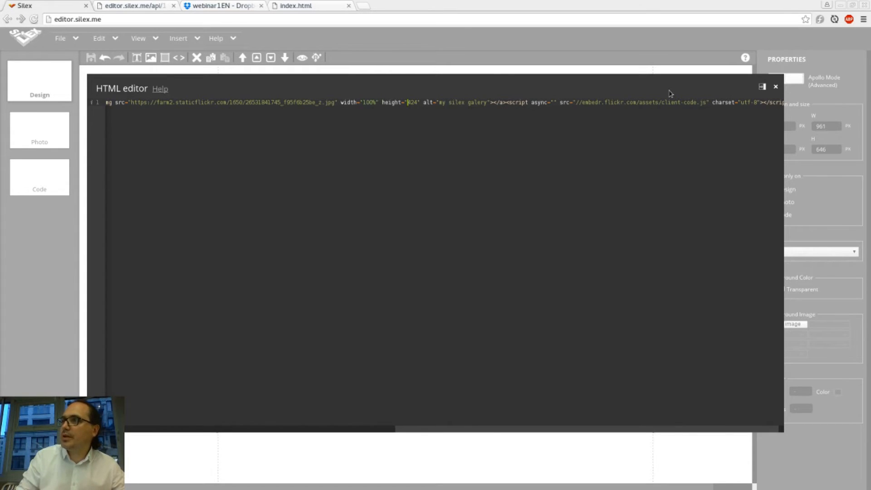
type("100%")
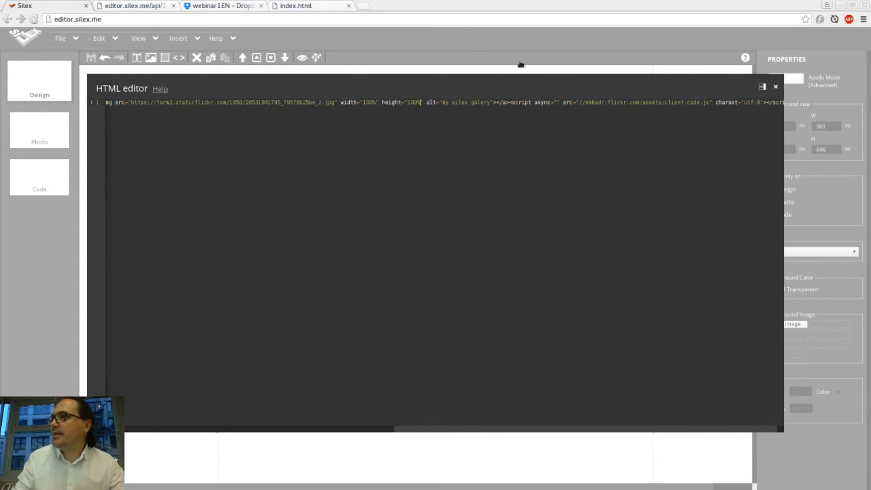
left_click(495, 66)
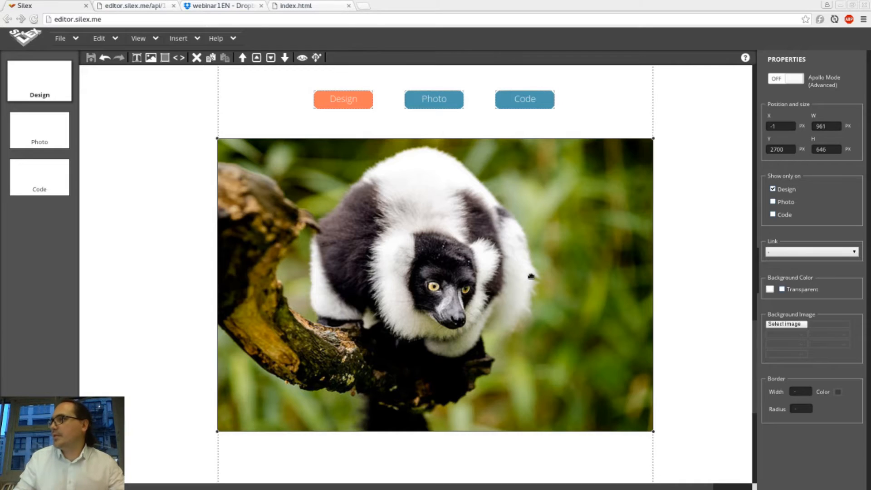
Reload the site preview and check the resized gallery on the Design page, comparing it with the Photo page.
key("ctrl+Tab")
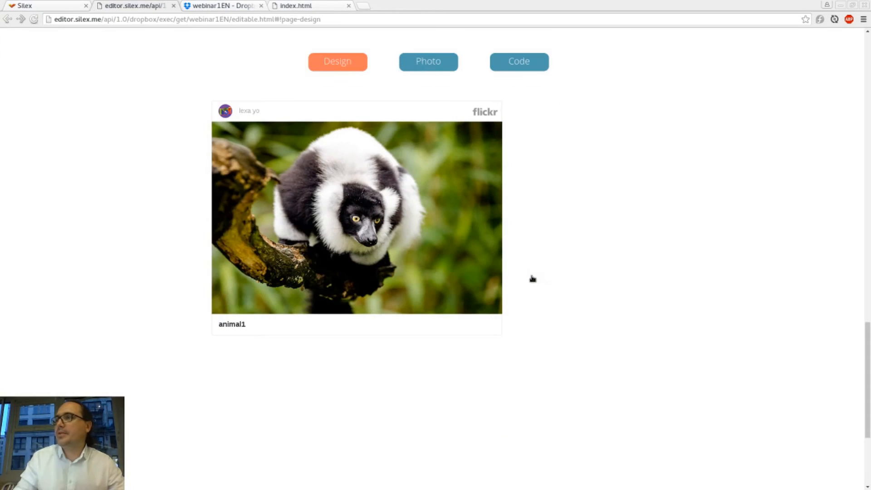
key("F5")
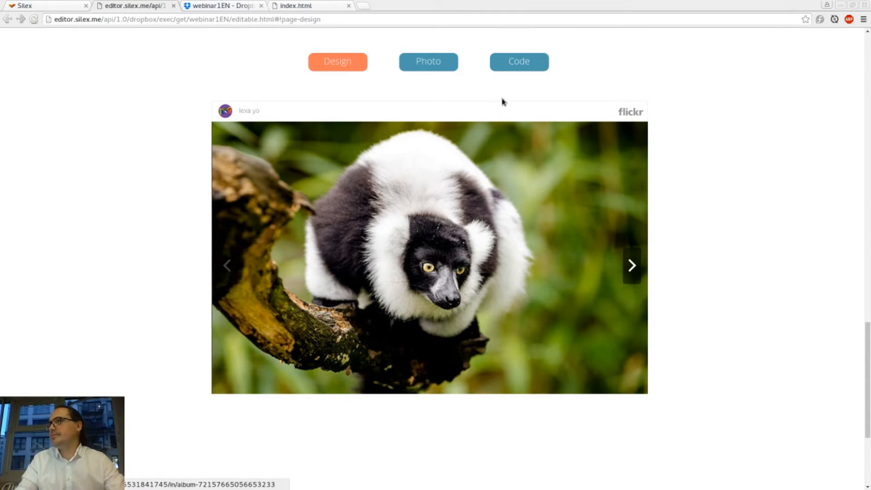
left_click(434, 64)
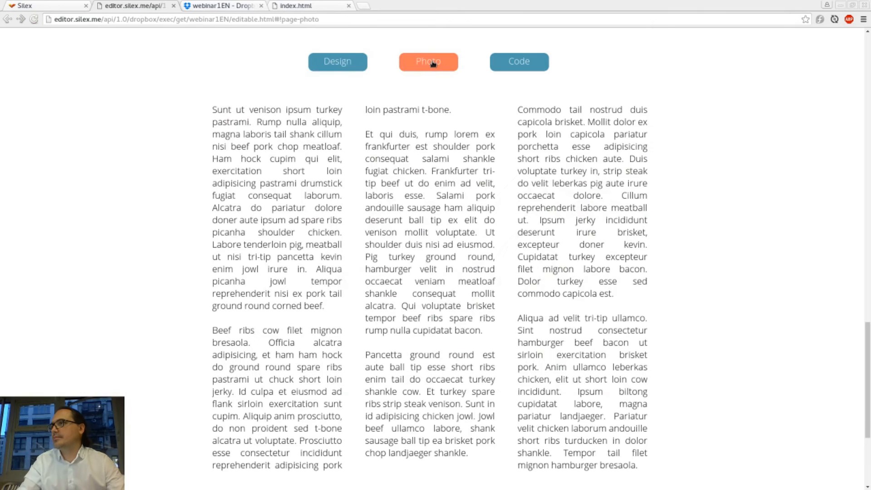
left_click(354, 64)
key("ctrl+shift+Tab")
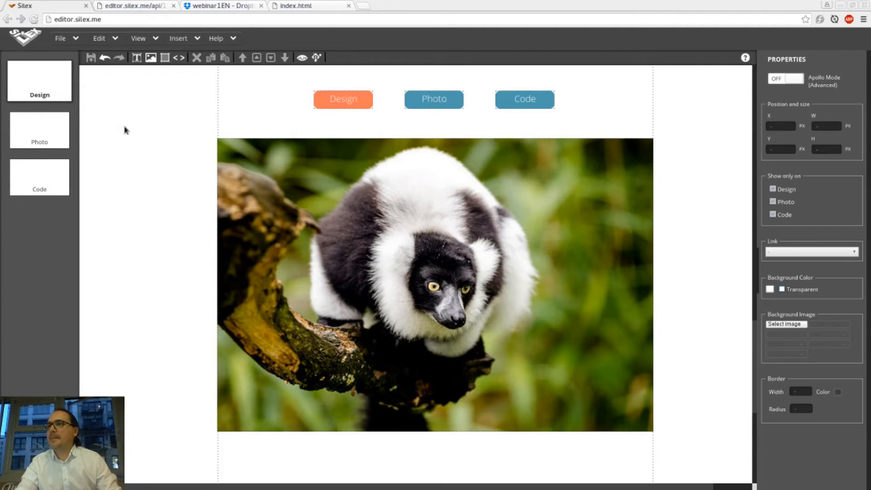
Open the Photo page, close the site preview, and delete the three-column placeholder text element from the page.
right_click(342, 115)
left_click(54, 135)
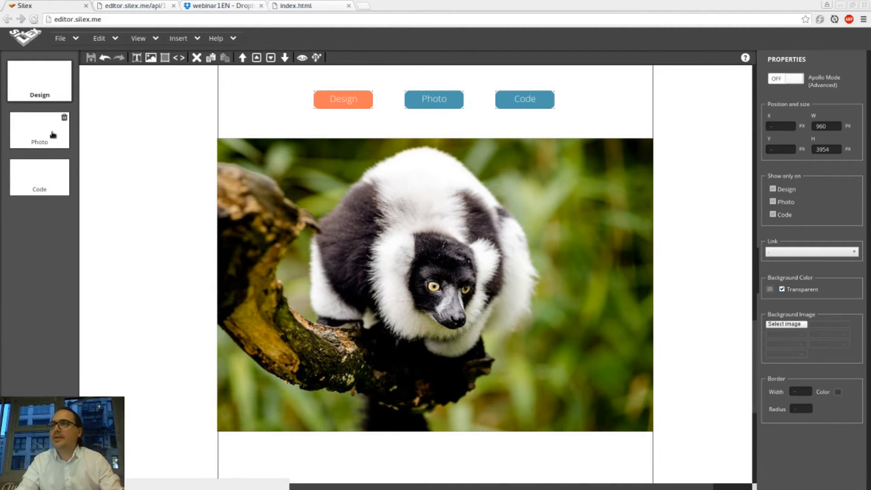
left_click(61, 116)
left_click(174, 5)
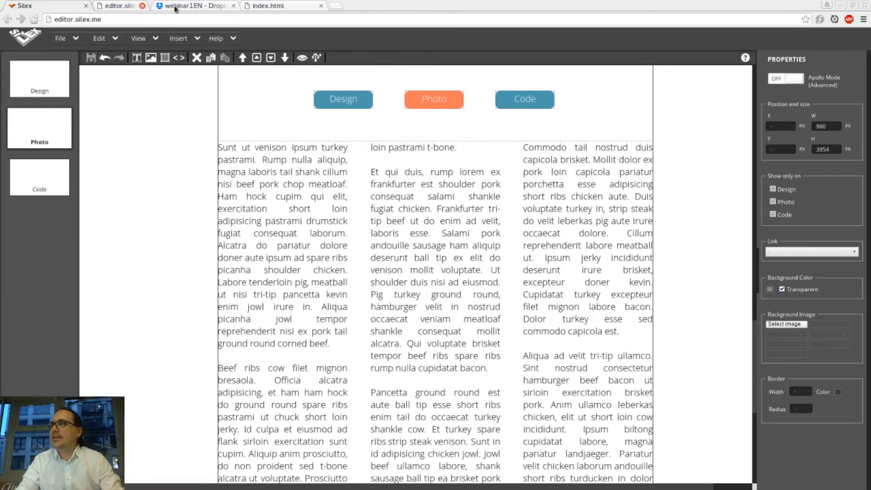
left_click(333, 183)
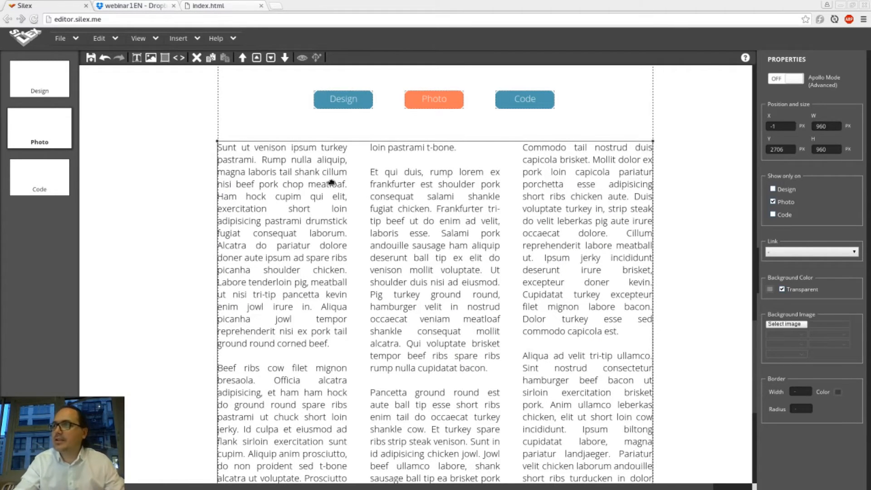
key("Delete")
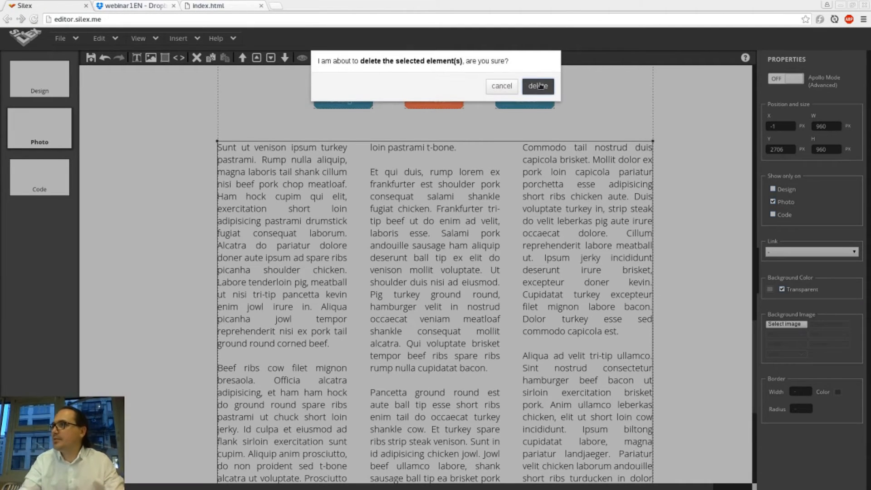
left_click(539, 86)
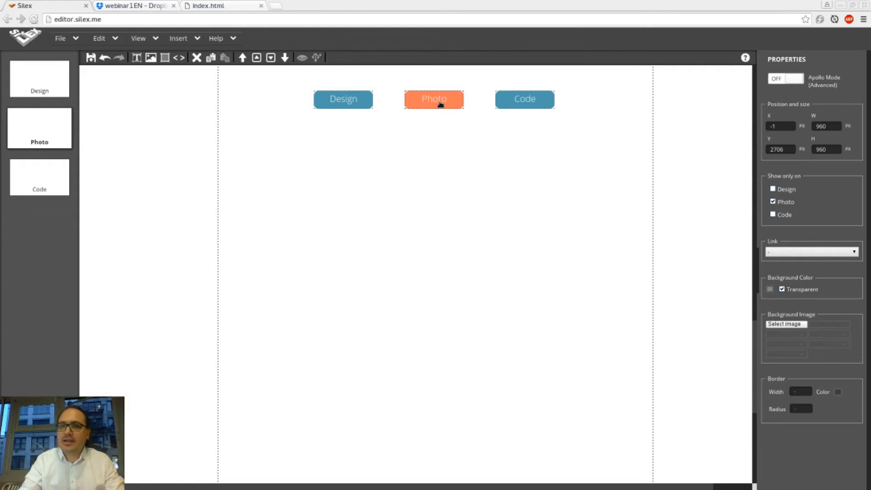
left_click(440, 104)
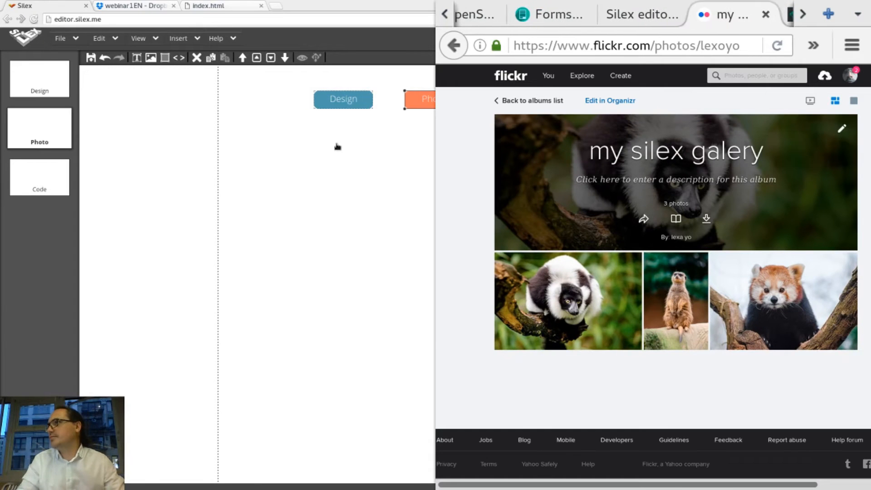
Close the Flickr album, switch to Twitter in the other browser, and open the account's Widgets settings.
key("ctrl+w")
key("ctrl+Page_Up")
key("ctrl+Page_Up")
key("ctrl+Page_Up")
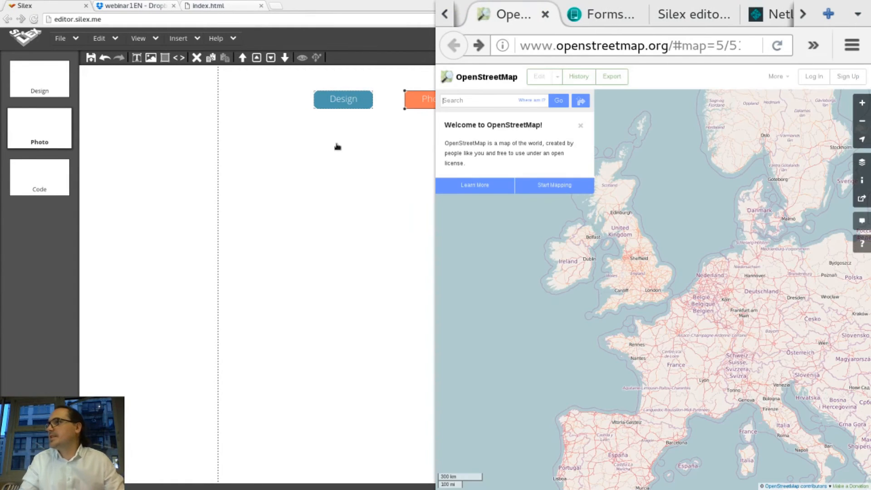
key("ctrl+Page_Up")
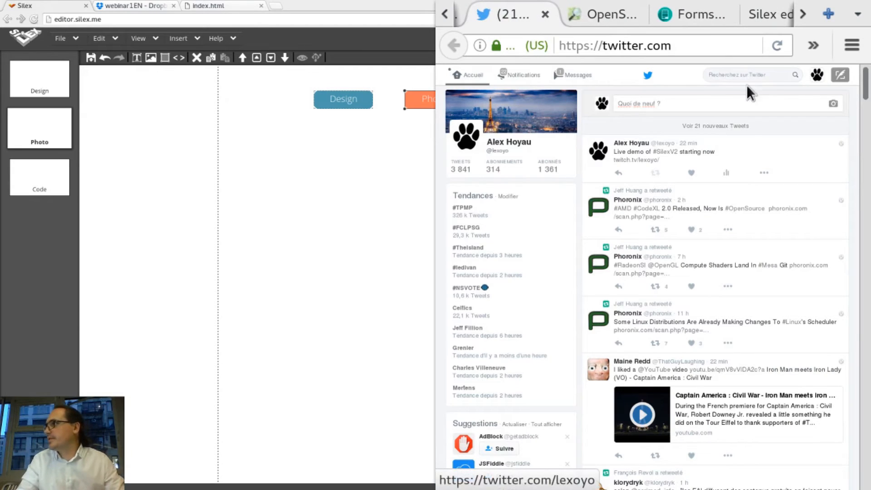
left_click(819, 79)
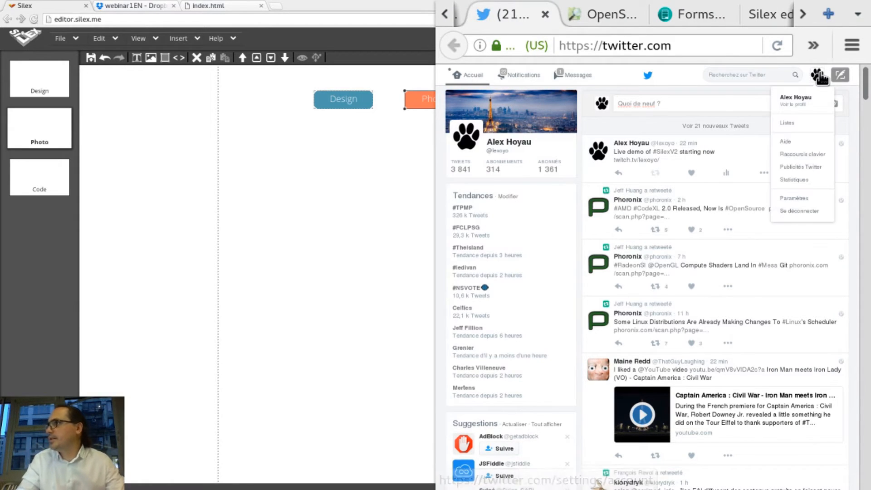
left_click(819, 76)
left_click(818, 76)
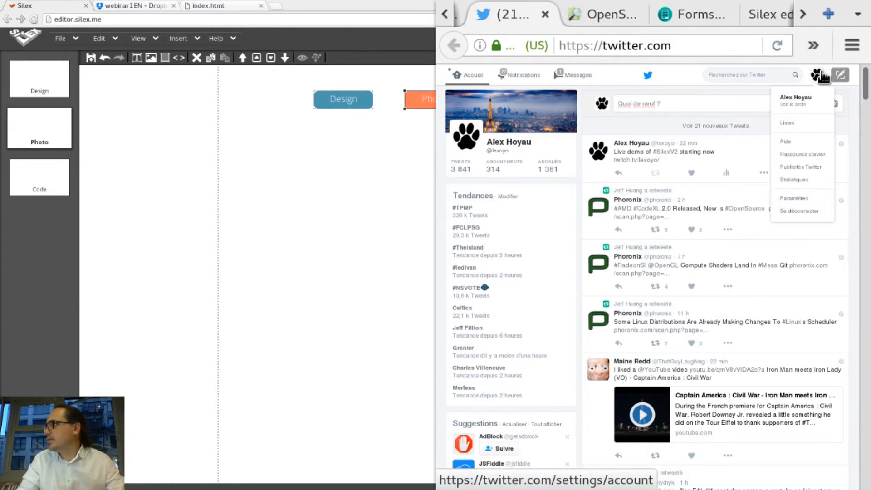
left_click(800, 199)
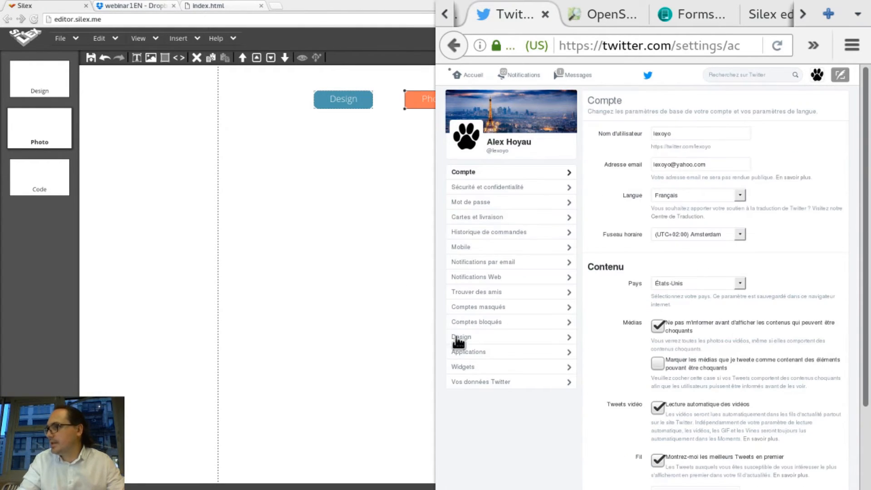
left_click(466, 367)
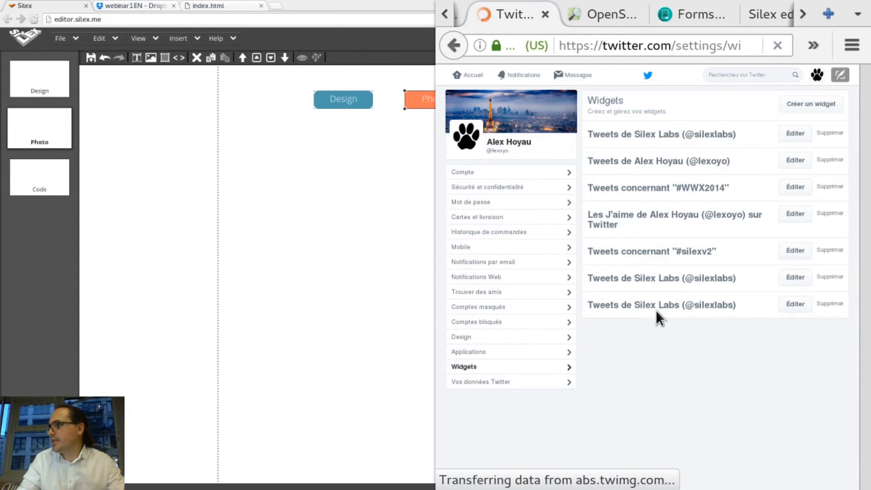
Create a user timeline widget for the account with the default options and select its full embed code for copying.
left_click(815, 106)
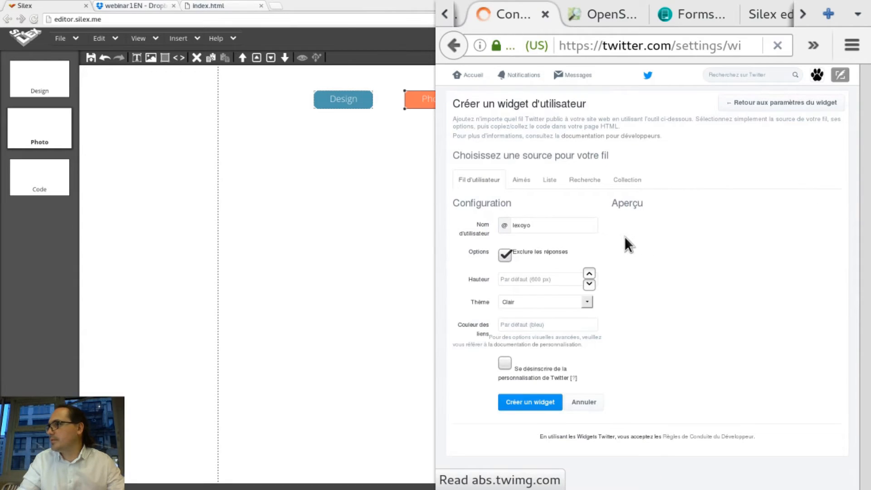
left_click(557, 223)
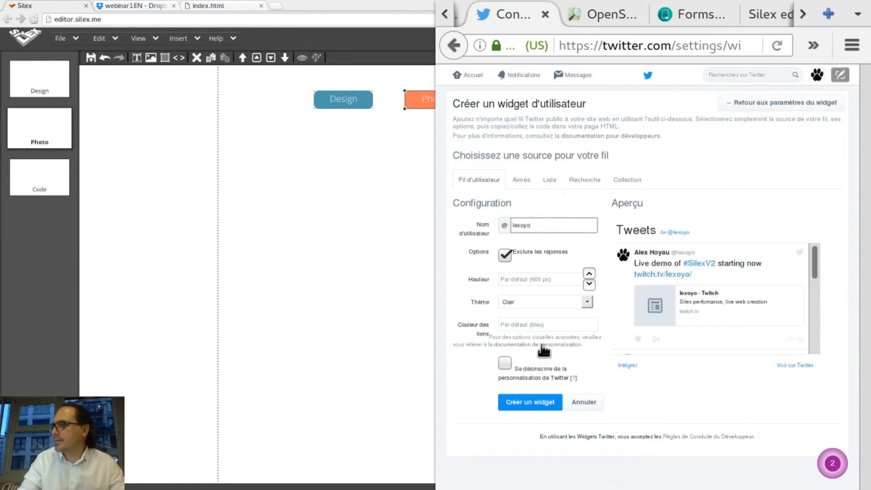
left_click(523, 402)
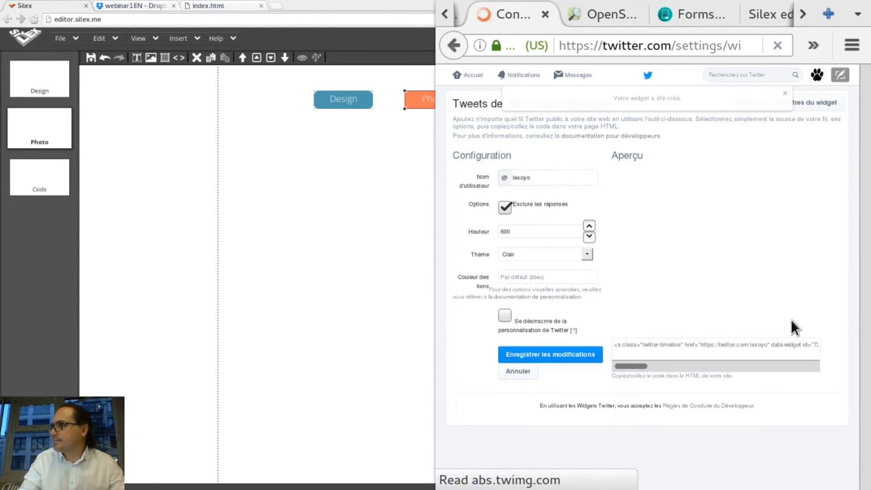
left_click(708, 346)
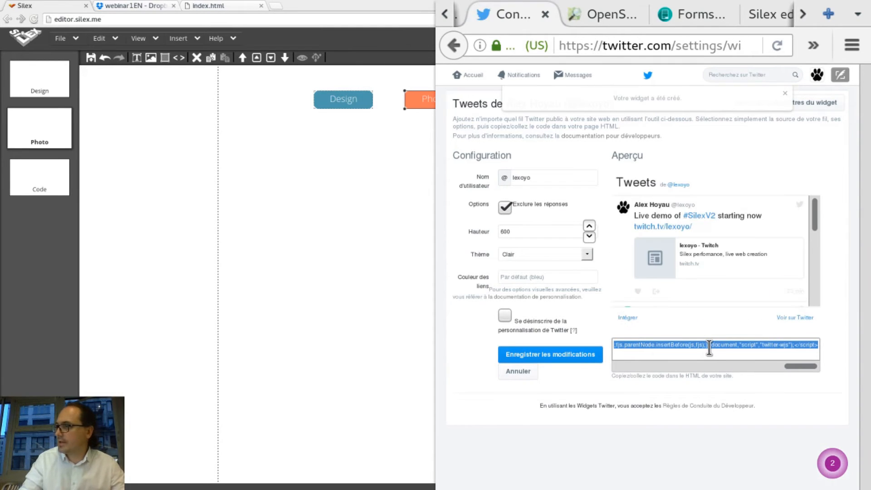
Insert an HTML box on Silex's Photo page below the page buttons, sized about 959 by 490 px across the content width.
left_click(412, 273)
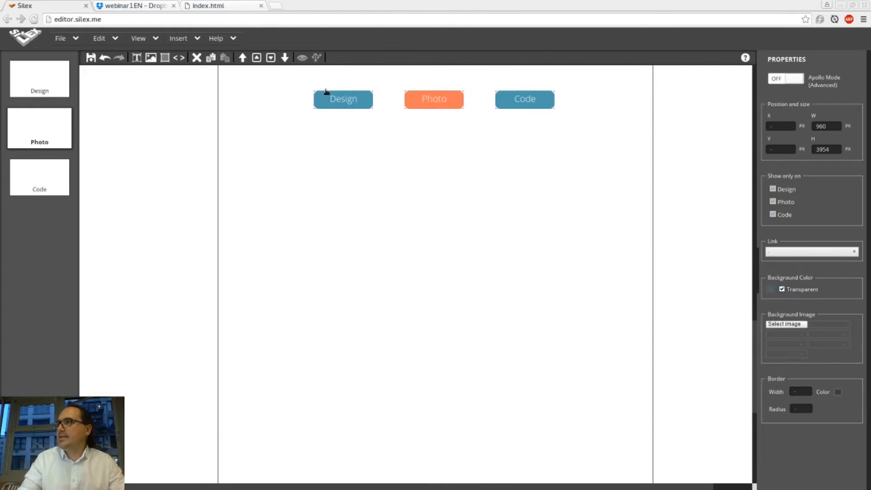
left_click(178, 58)
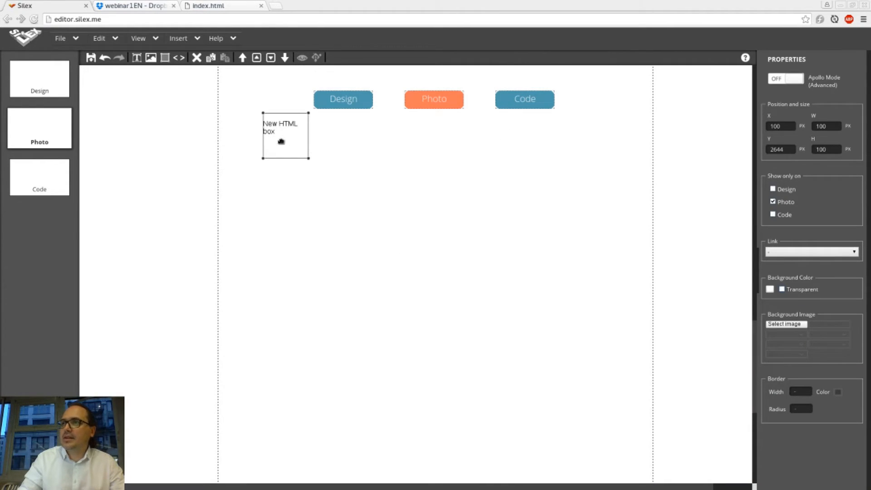
left_click_drag(284, 142, 652, 370)
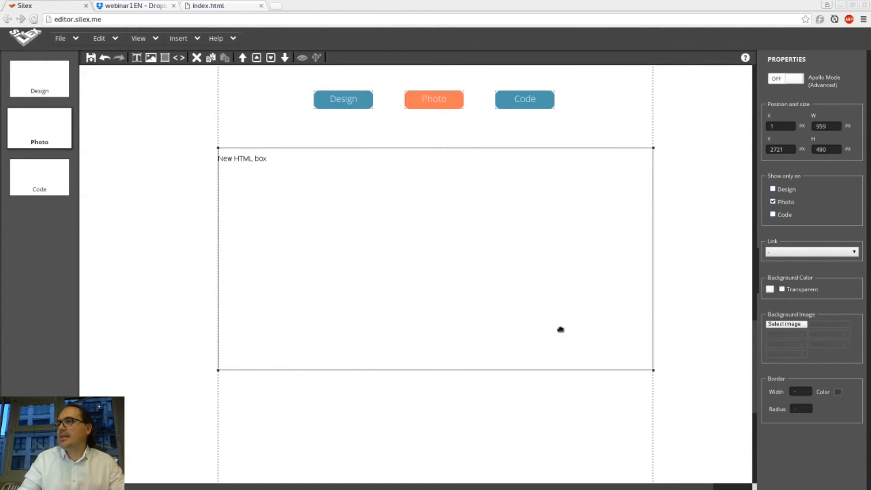
Replace the new HTML box's default code with the copied Twitter timeline embed code and save the site.
double_click(561, 330)
key("ctrl+v")
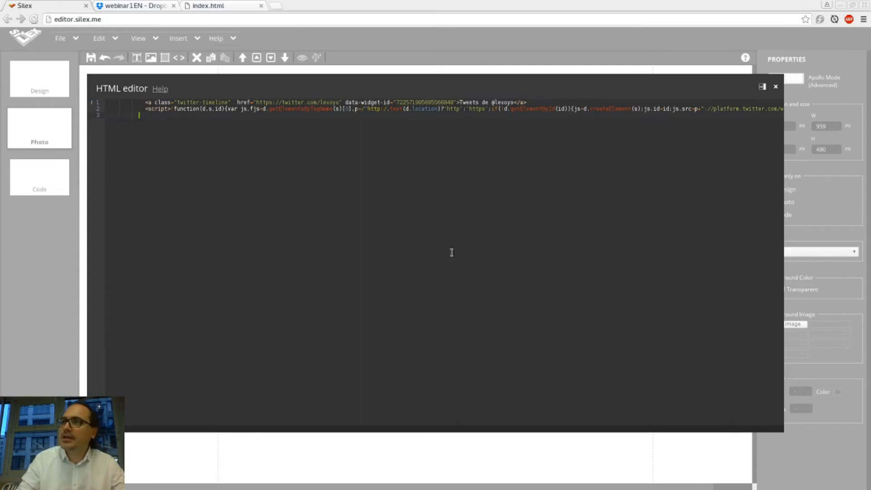
left_click(423, 60)
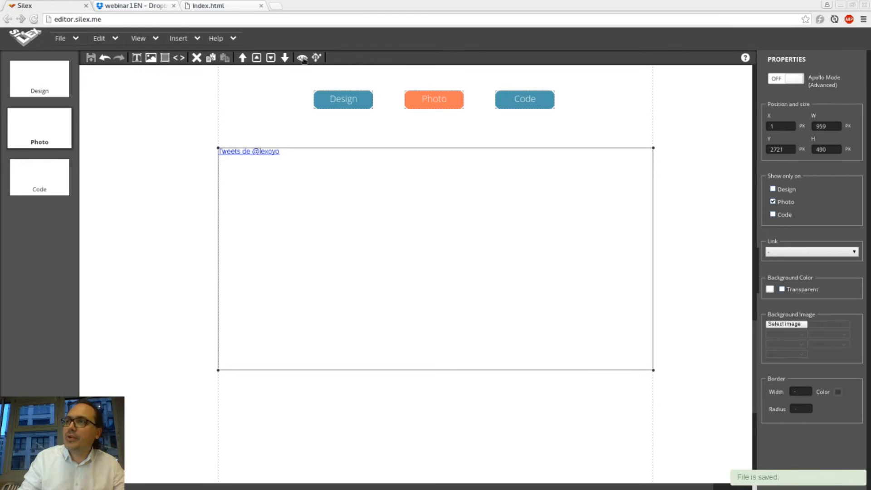
Preview the site and scroll through the embedded Twitter timeline on the Photo page.
left_click(303, 58)
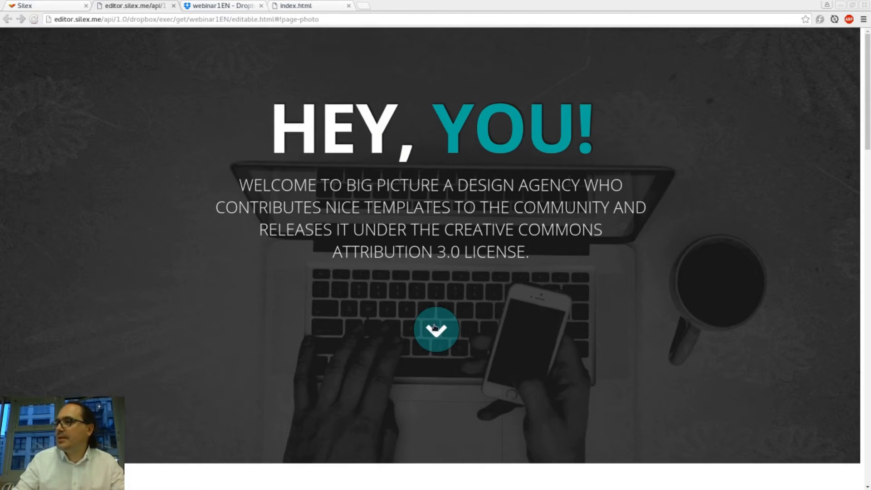
left_click(436, 328)
scroll(435, 328, "down", 15)
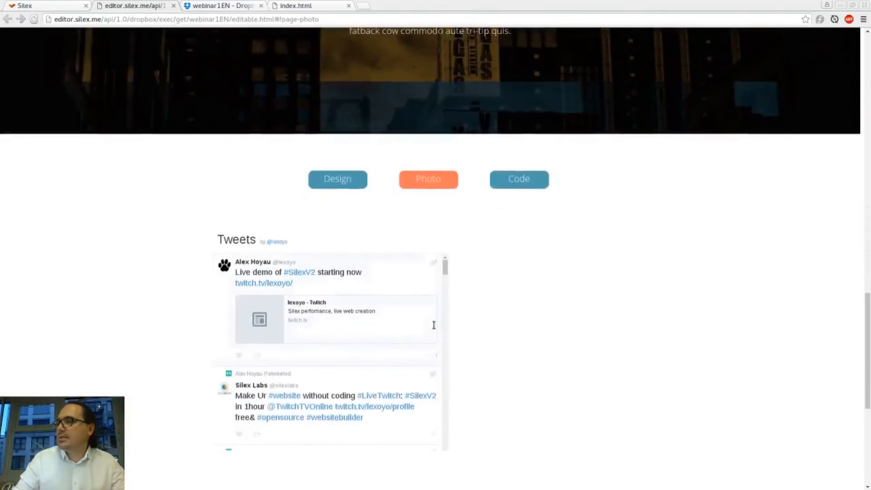
right_click(434, 325)
left_click(595, 302)
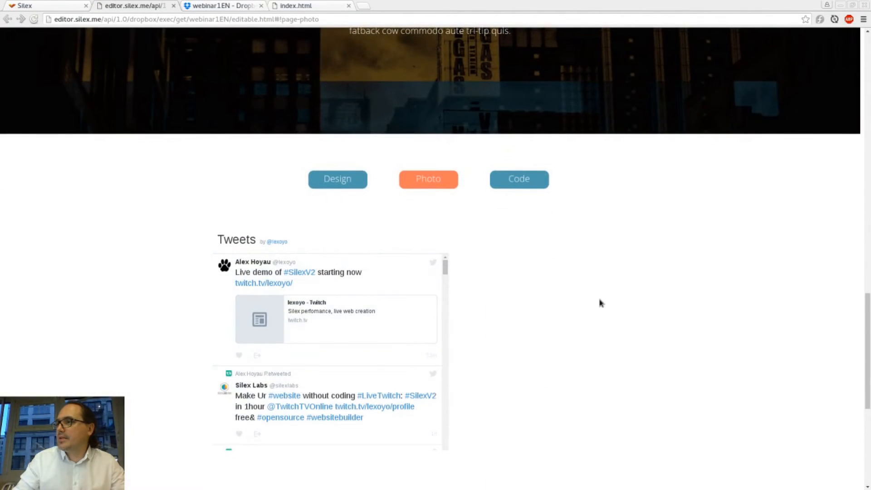
scroll(599, 302, "down", 3)
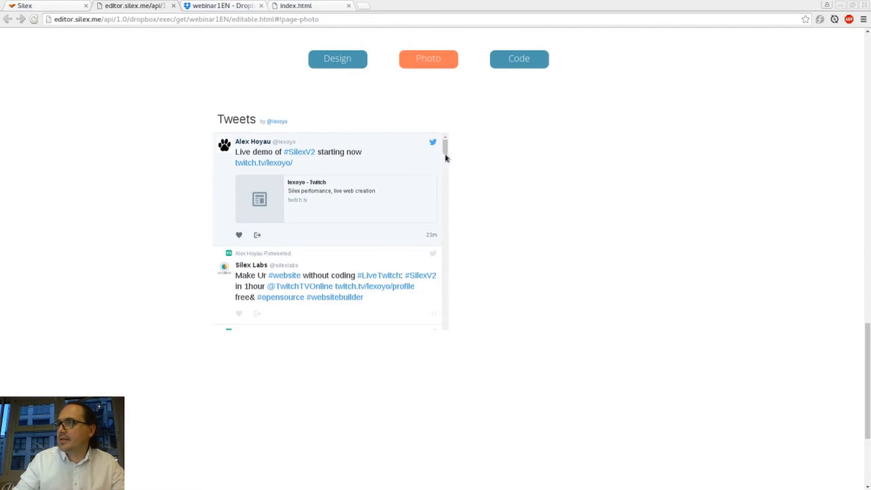
scroll(311, 172, "down", 5)
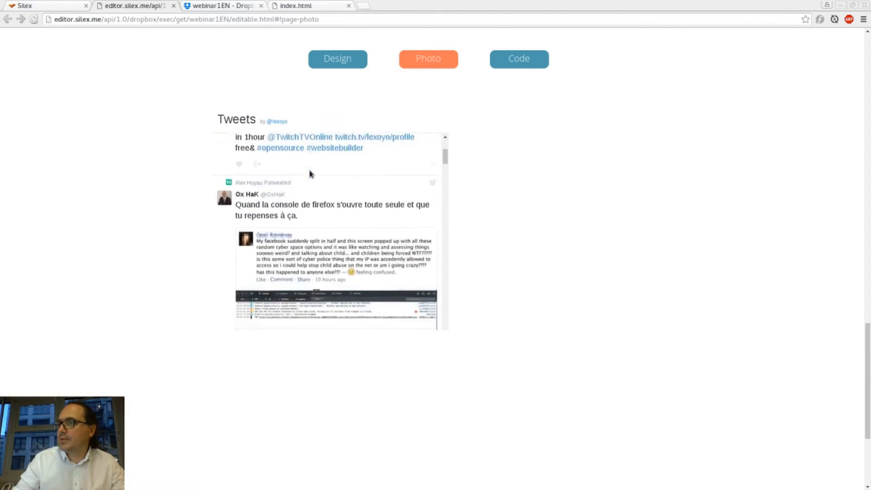
scroll(310, 173, "down", 10)
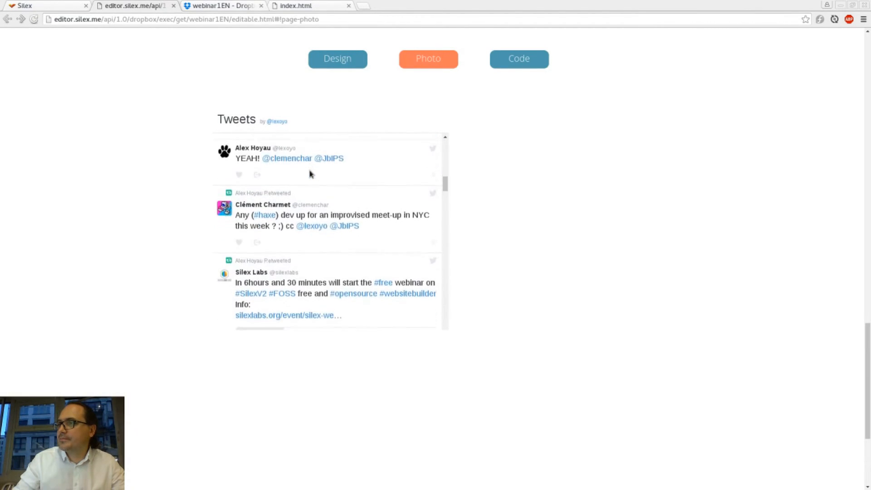
scroll(310, 173, "down", 1)
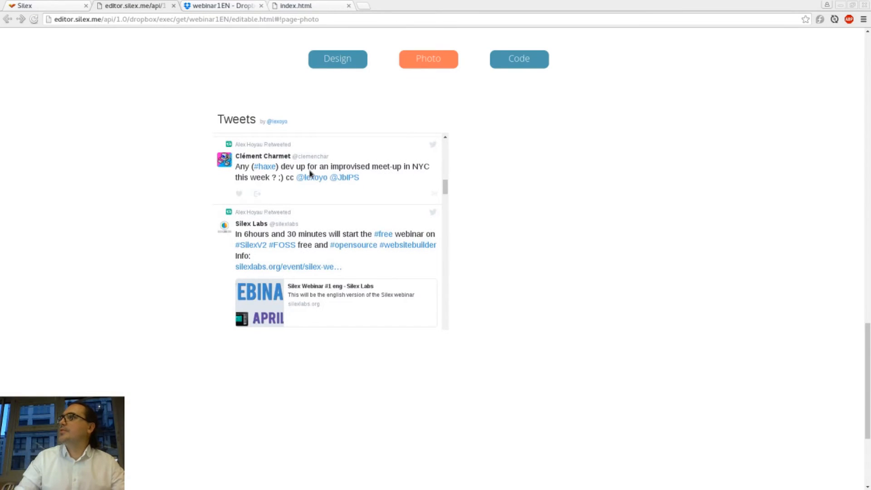
scroll(310, 173, "down", 3)
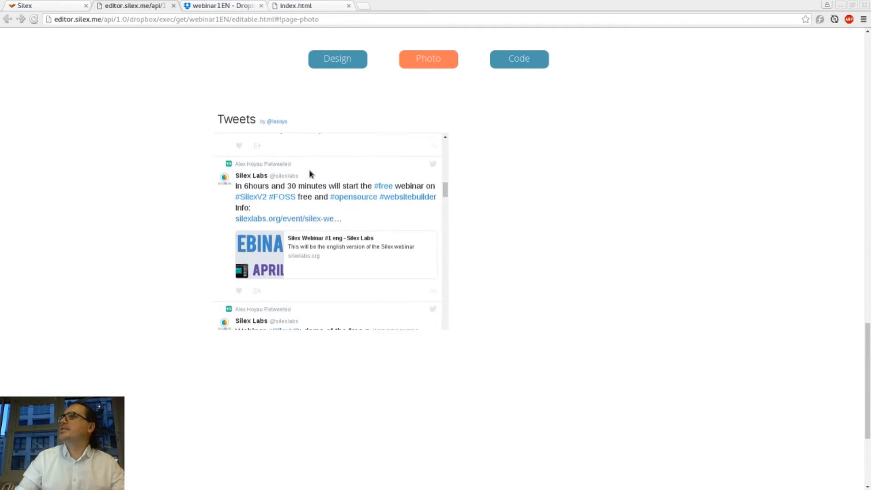
scroll(310, 173, "down", 8)
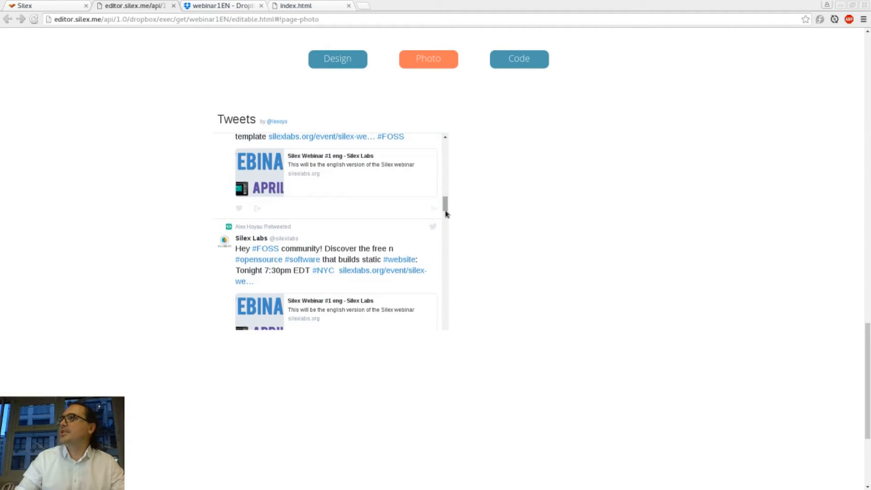
scroll(449, 209, "up", 1)
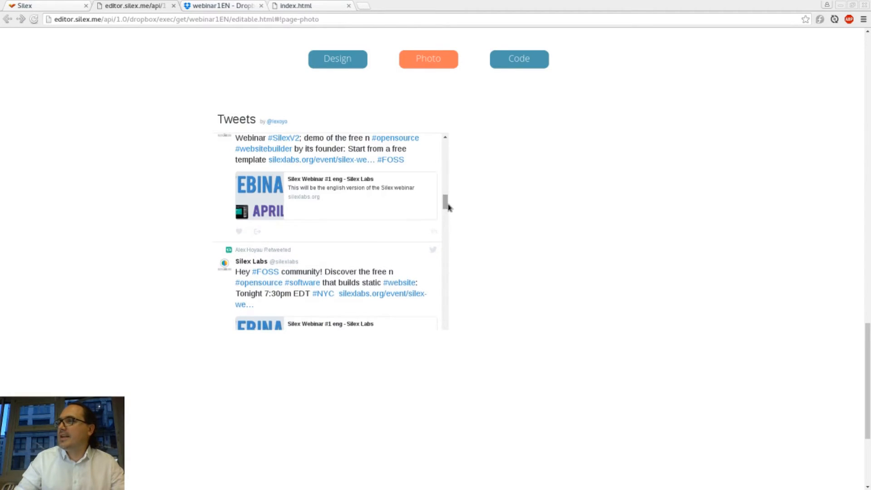
left_click_drag(449, 208, 446, 234)
Switch the preview to the Design page and back to Photo, reload it to recheck the timeline, and close the preview.
left_click(339, 63)
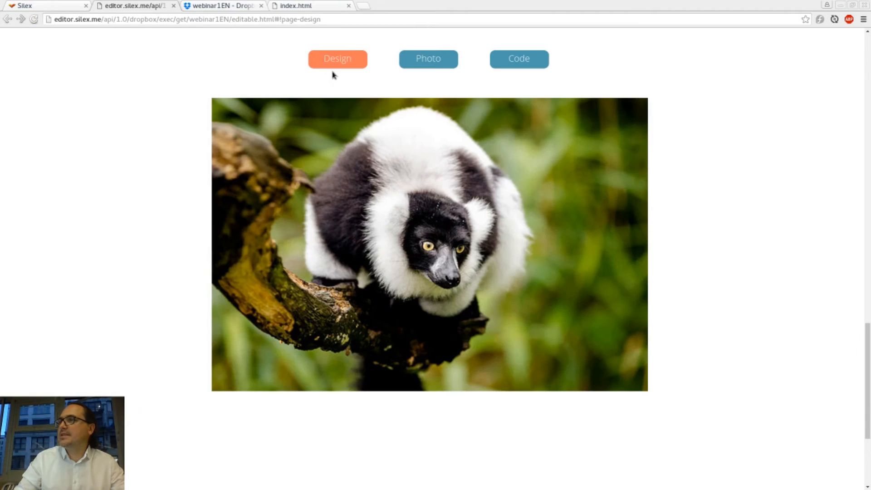
left_click(433, 61)
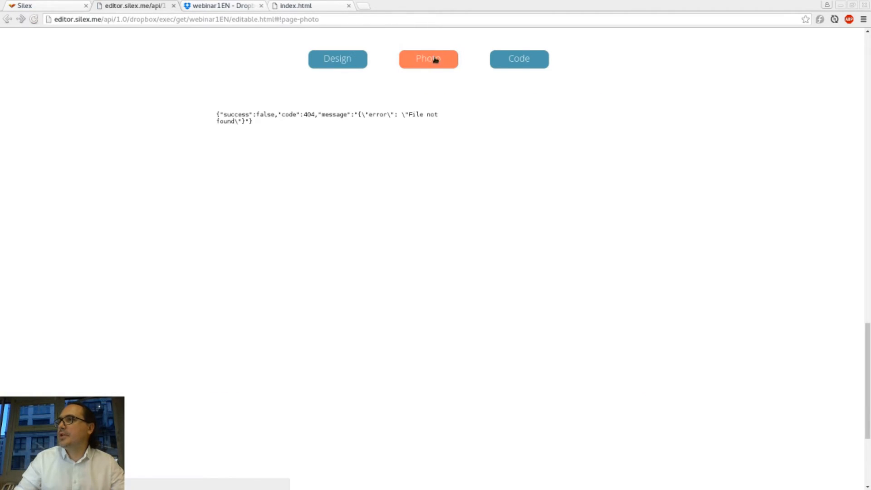
key("F5")
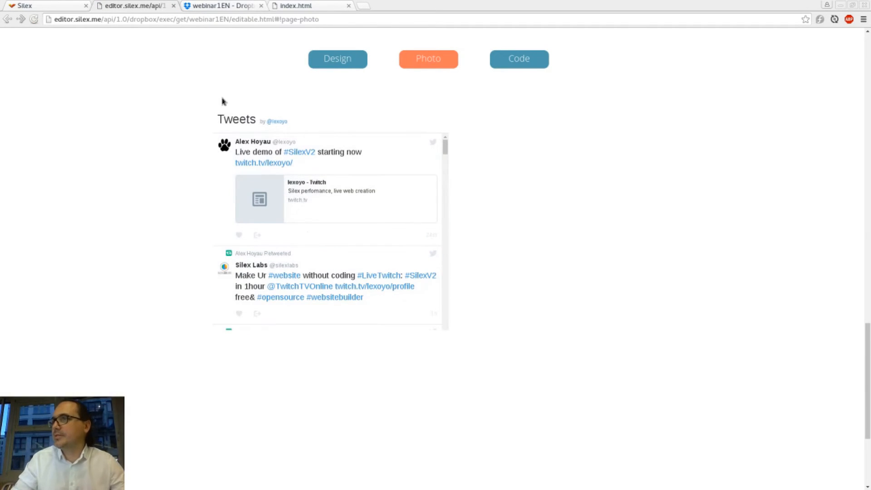
left_click(173, 6)
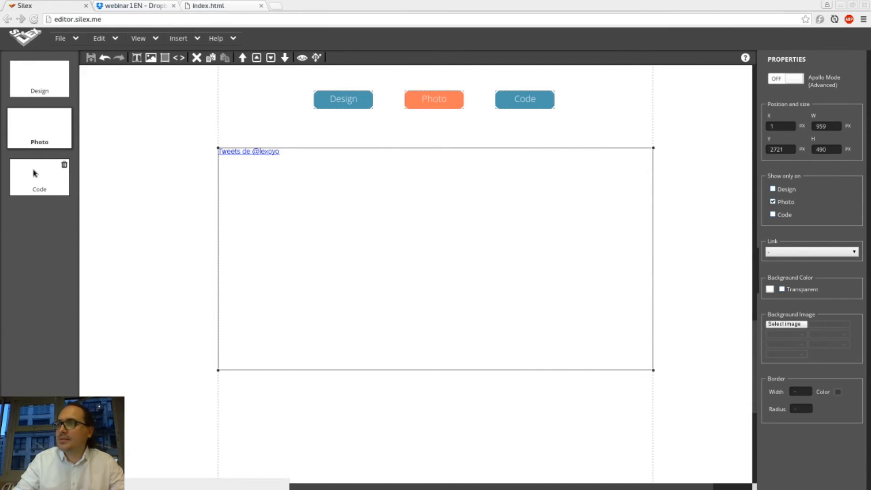
Delete the three-column placeholder text block from the Code page.
left_click(58, 174)
left_click(424, 197)
key("Delete")
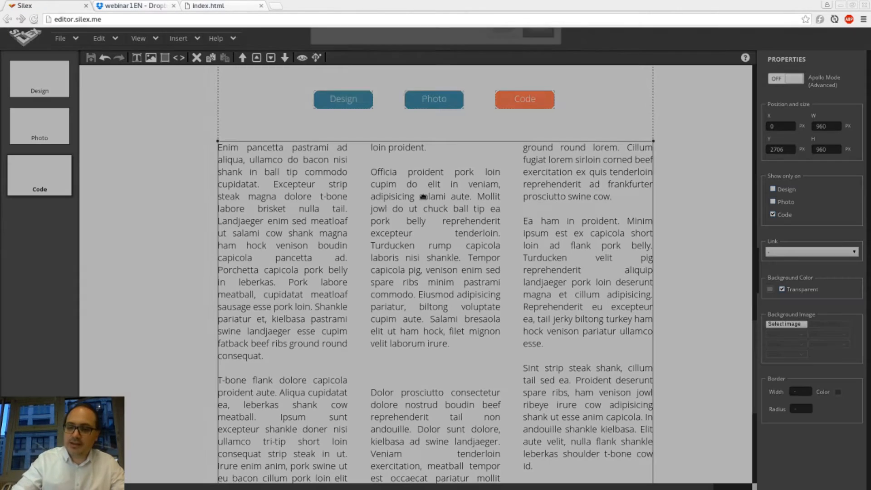
key("Return")
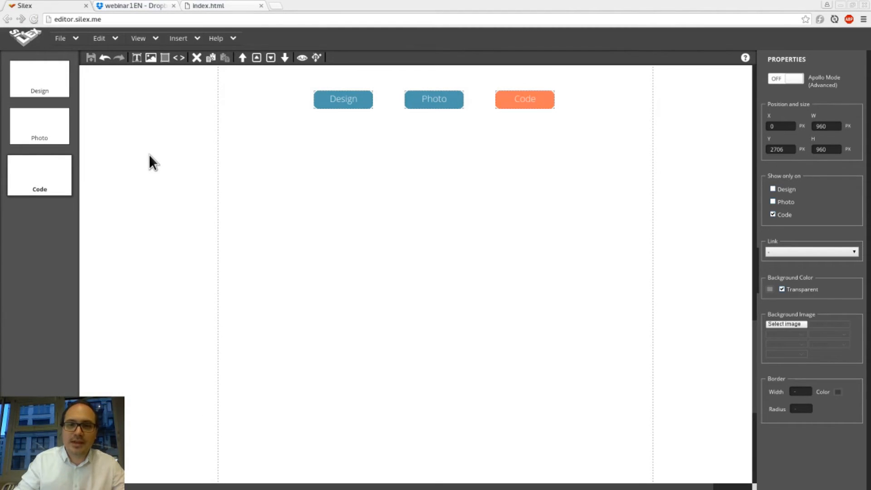
Switch to OpenStreetMap, frame the map on Paris and its surrounding region, and copy the HTML embed code of that view.
key("alt+Tab")
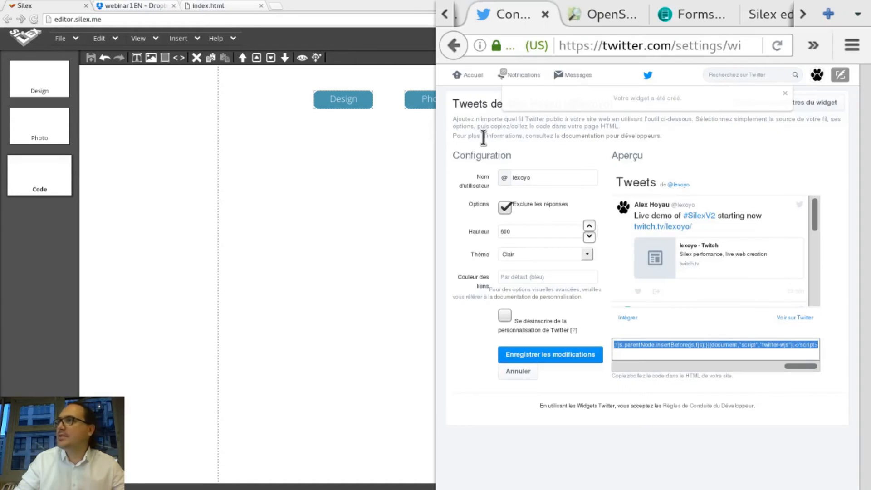
left_click(593, 16)
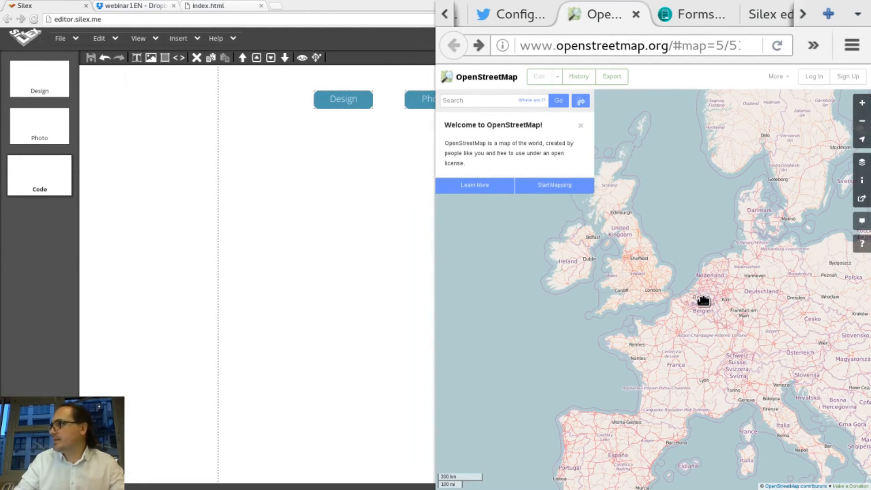
left_click_drag(704, 301, 580, 272)
scroll(554, 253, "up", 1)
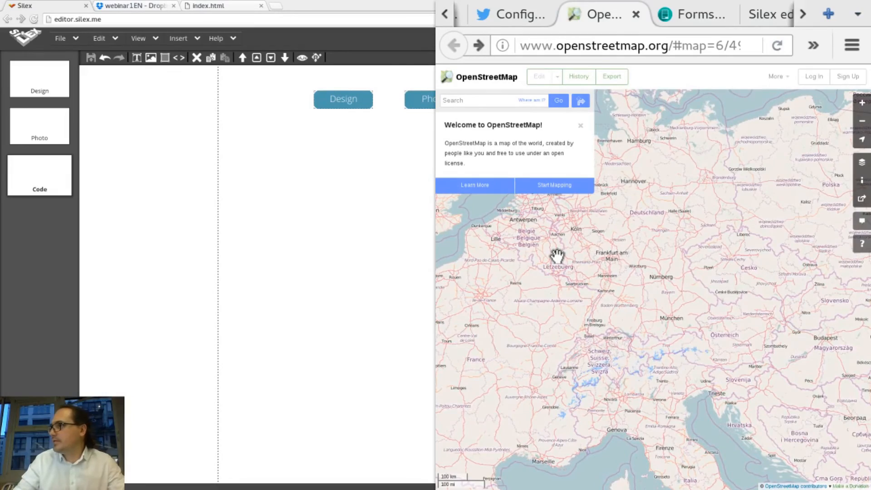
scroll(558, 256, "up", 1)
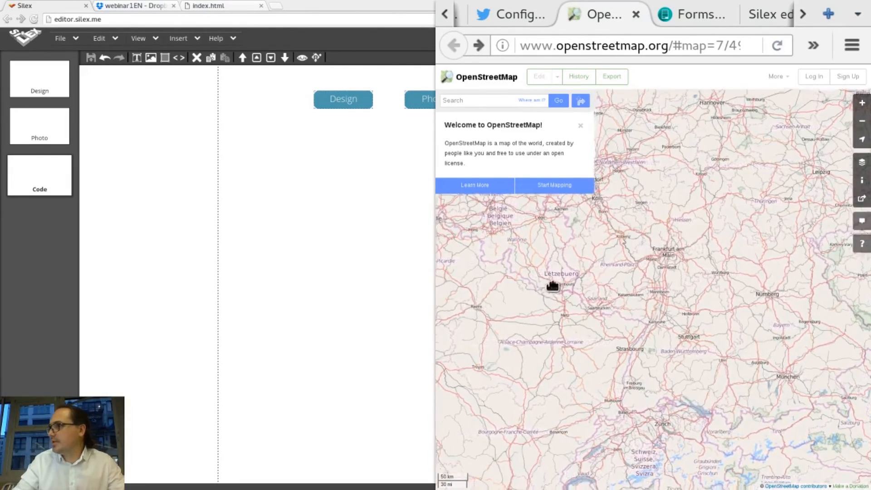
left_click_drag(553, 286, 613, 233)
left_click_drag(549, 270, 665, 259)
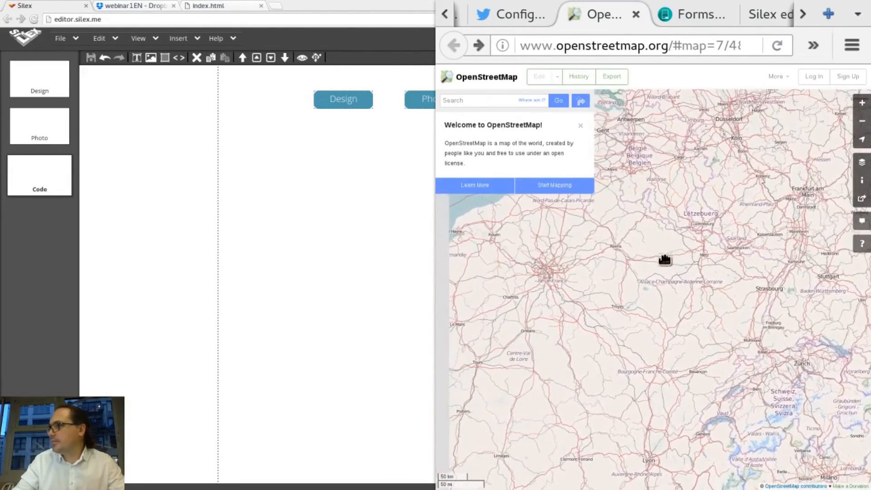
scroll(544, 278, "up", 1)
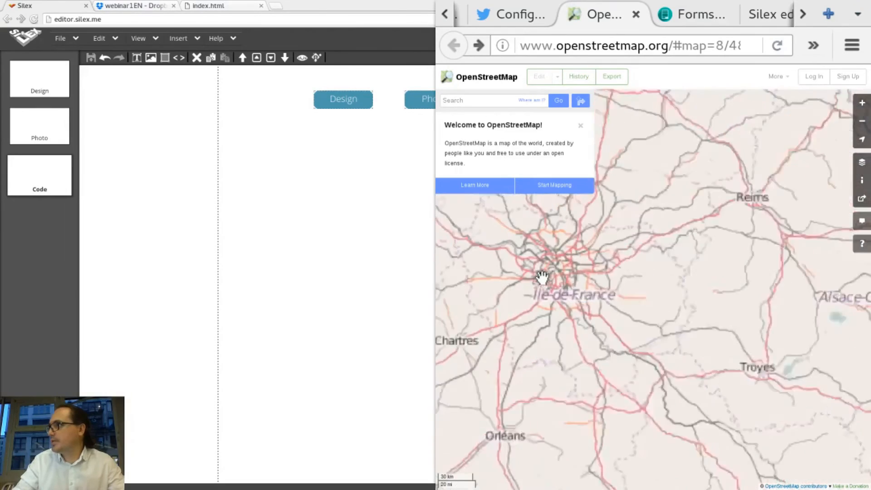
scroll(543, 277, "up", 1)
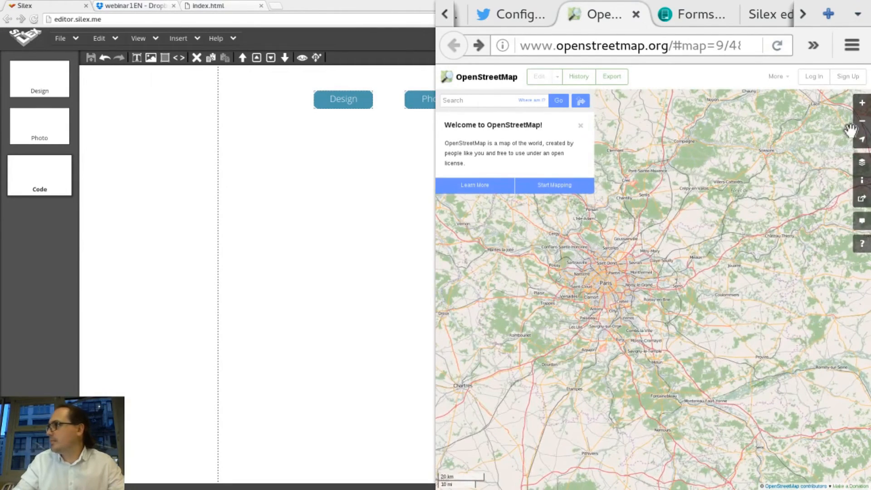
left_click(858, 204)
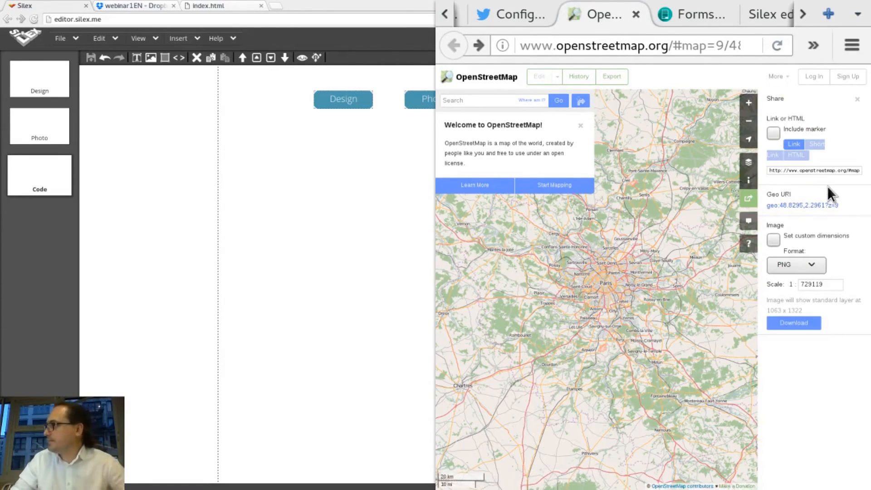
left_click(796, 156)
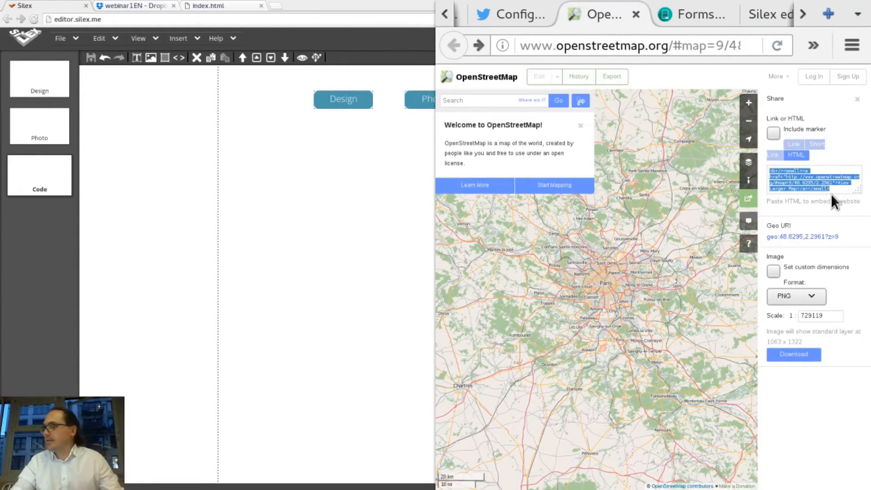
Return to Silex and insert an HTML box about 958 by 533 px on the Code page, below the page buttons.
left_click(370, 212)
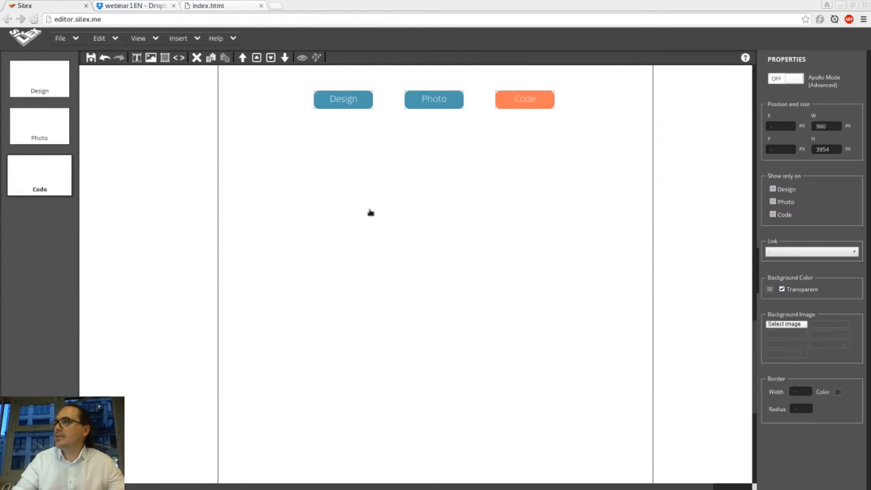
left_click(180, 59)
left_click_drag(292, 141, 651, 385)
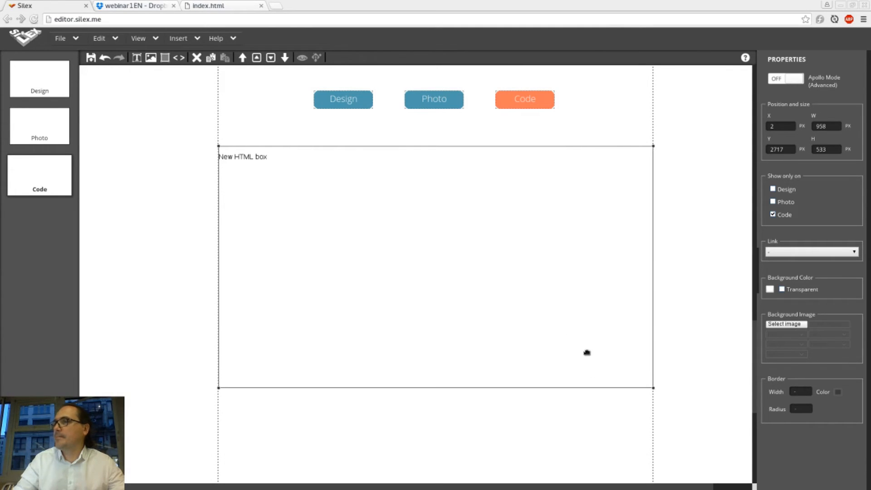
Replace the new HTML box's default code with the copied OpenStreetMap embed code.
double_click(587, 352)
left_click(496, 241)
key("ctrl+a")
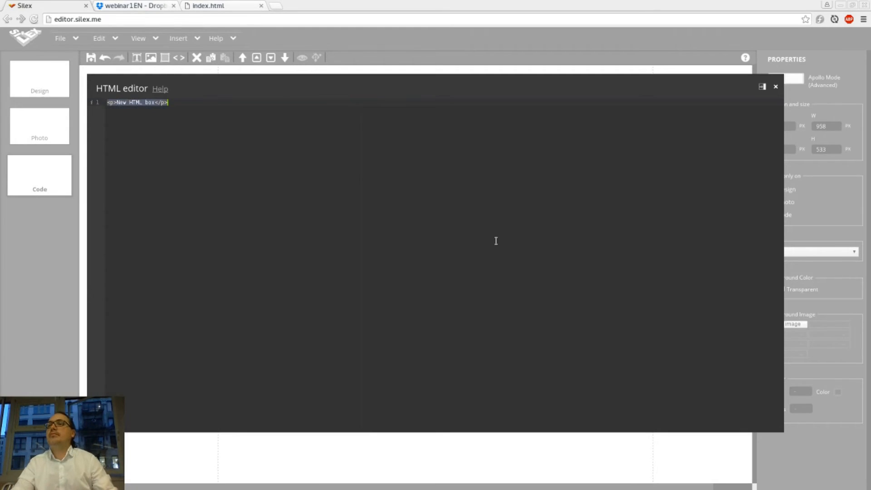
key("ctrl+v")
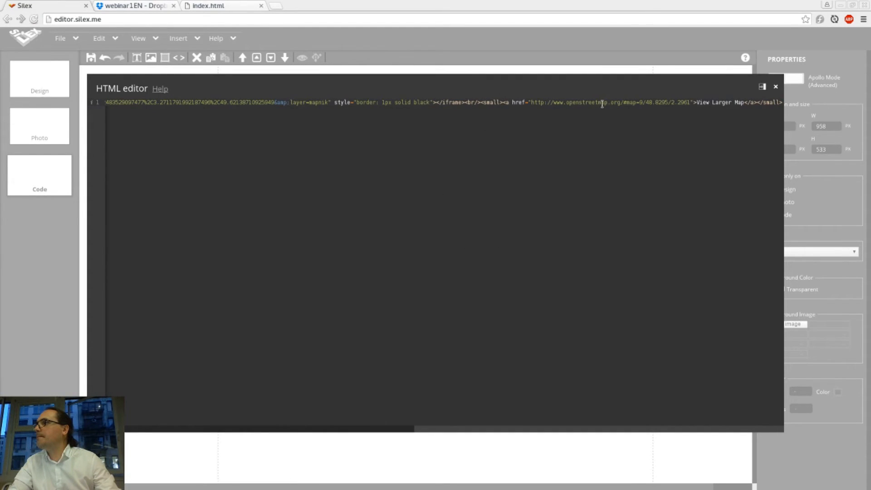
left_click(584, 56)
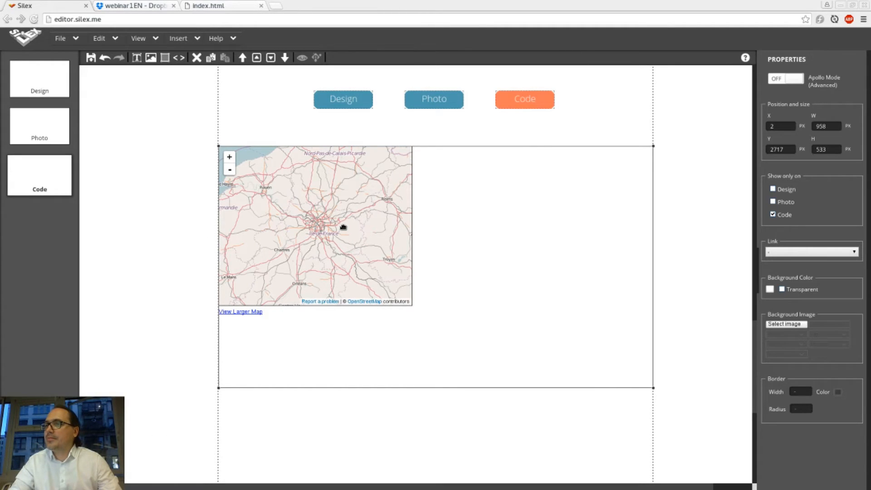
Set the map iframe's width and height to 100% and shift the box to about X 4, Y 2716 px.
double_click(343, 227)
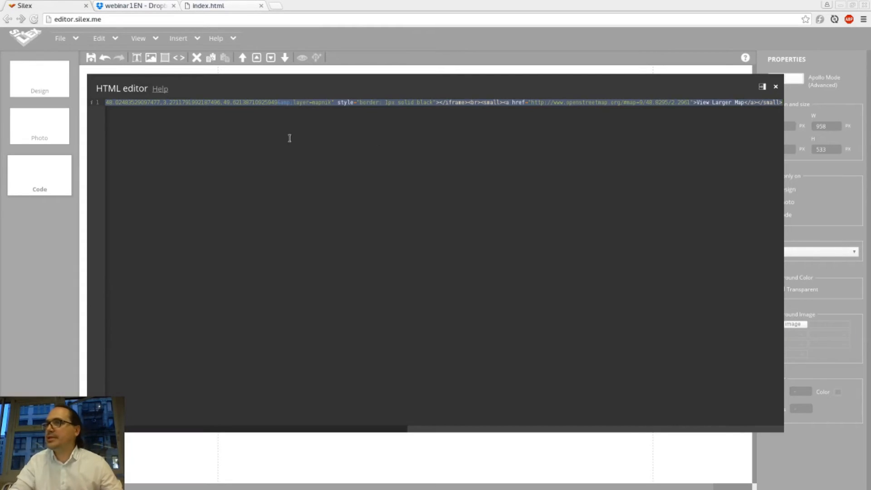
scroll(287, 126, "left", 5)
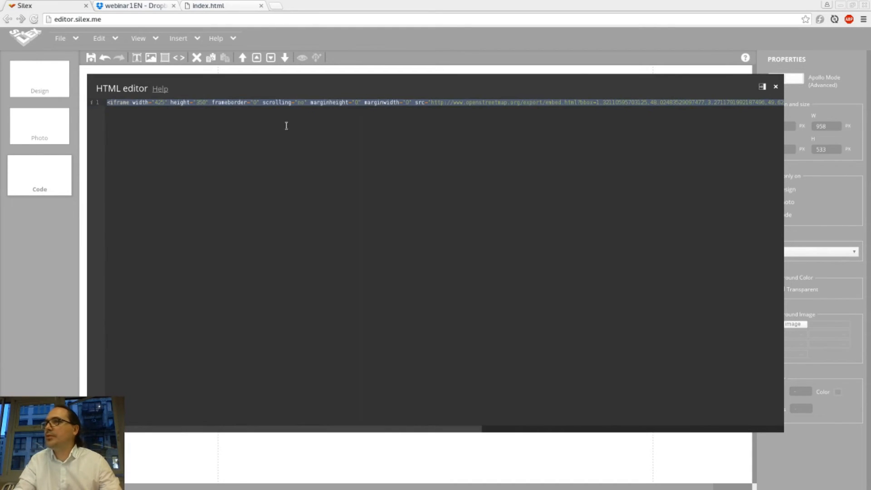
double_click(160, 102)
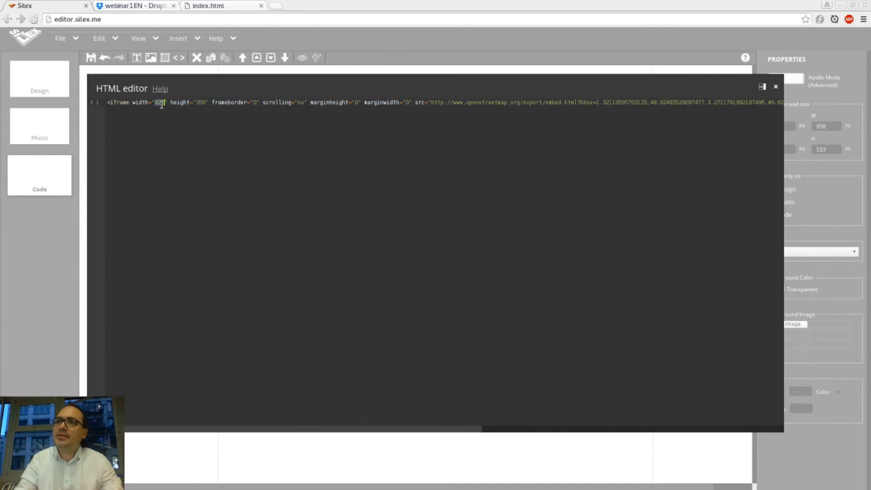
type("100")
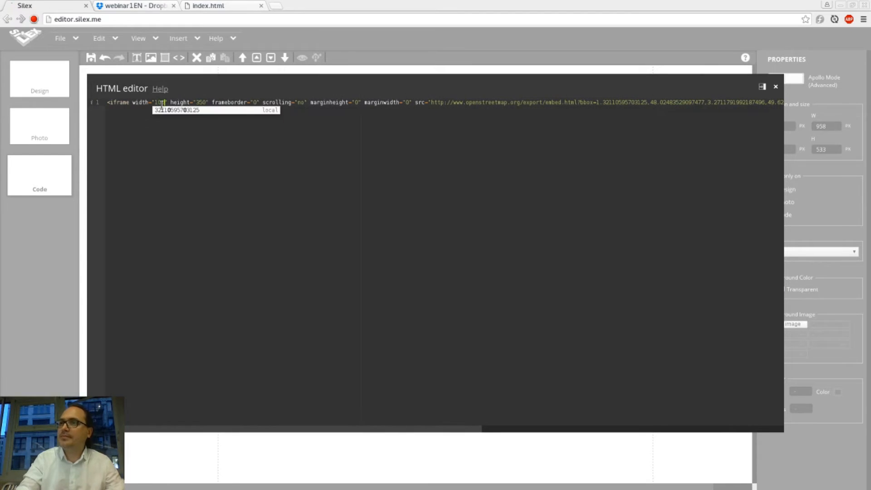
type("%")
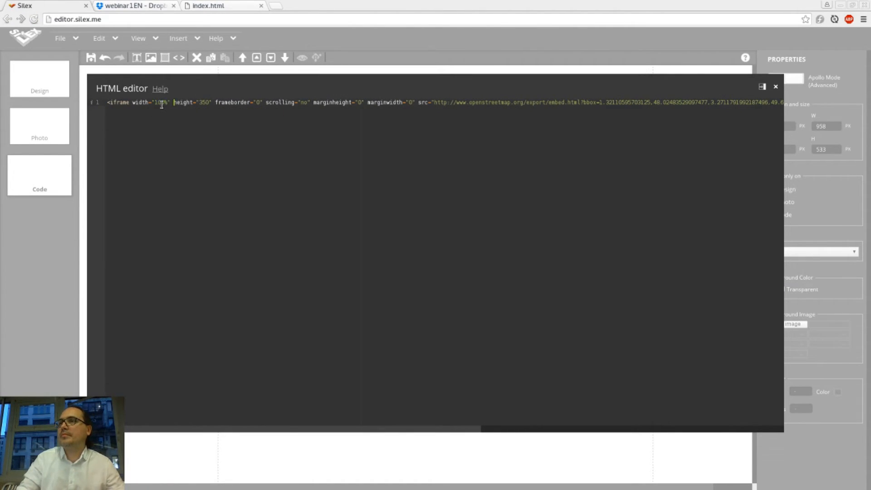
type("100%")
key("Escape")
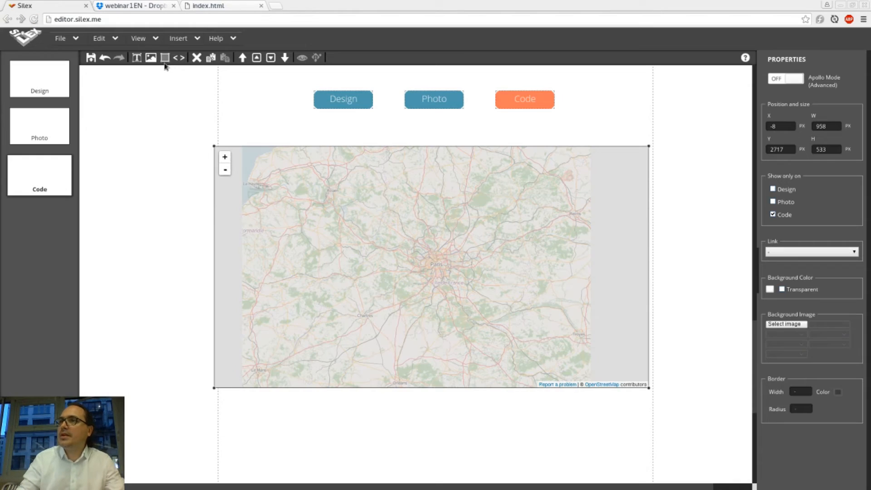
left_click_drag(563, 243, 567, 244)
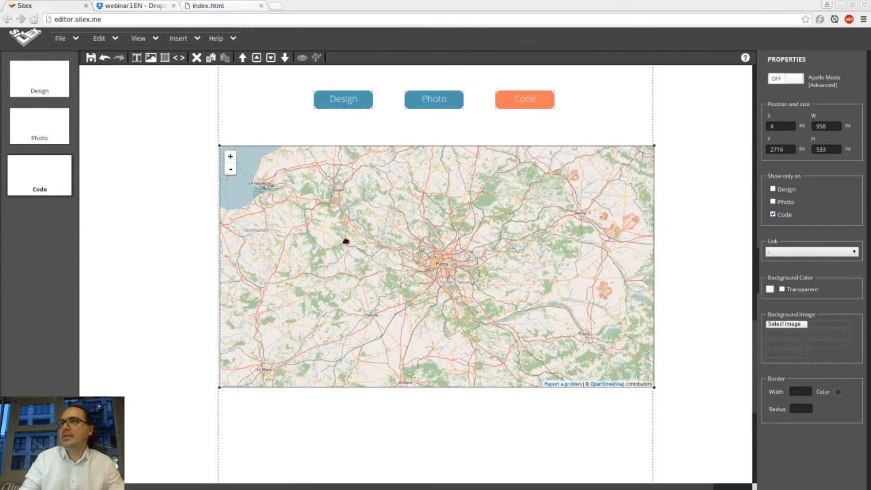
Preview the site and test panning and zooming the embedded map on the Code page.
left_click(303, 58)
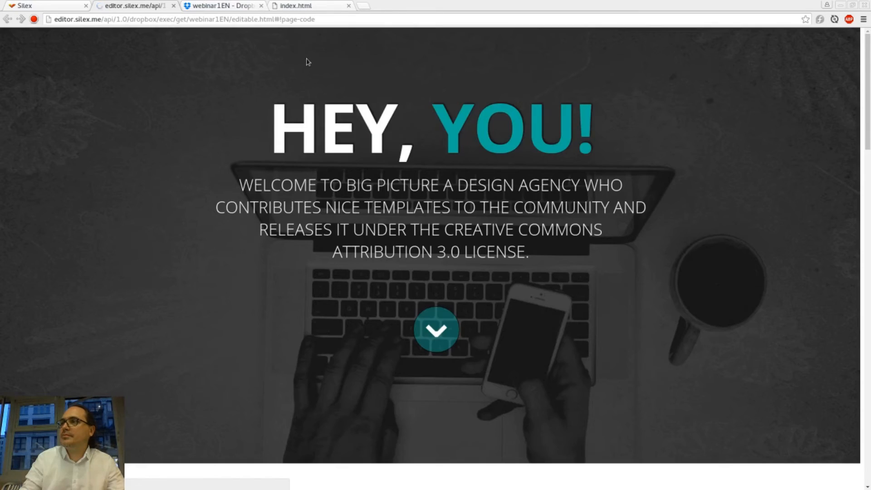
scroll(307, 62, "down", 20)
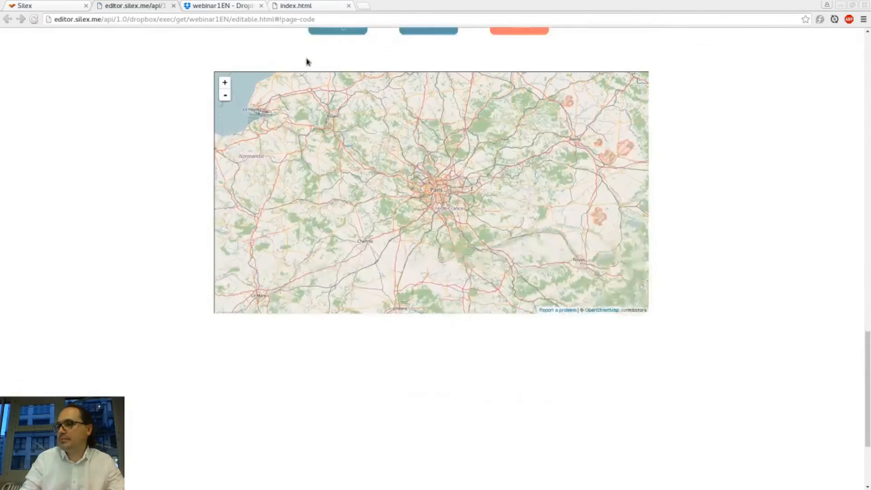
left_click_drag(419, 145, 359, 202)
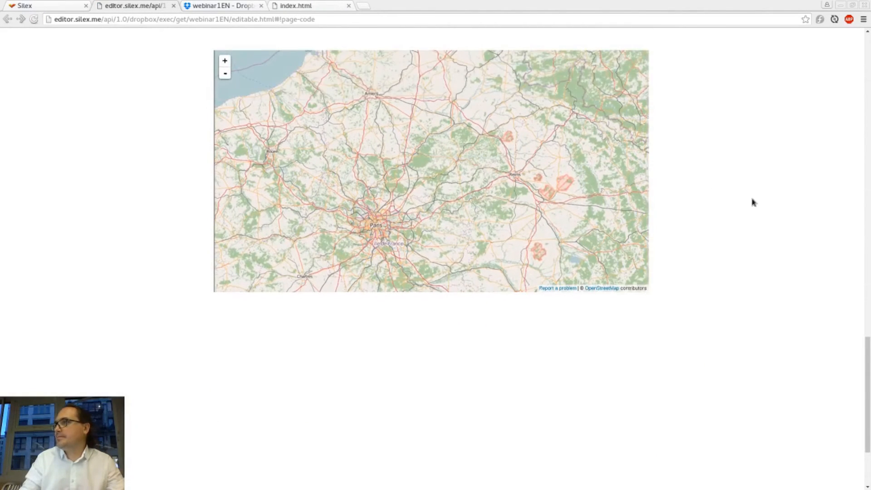
scroll(752, 199, "up", 2)
mouse_move(500, 207)
left_mouse_down()
mouse_move(467, 206)
mouse_move(498, 241)
mouse_move(527, 224)
mouse_move(509, 208)
left_mouse_up()
scroll(383, 268, "up", 1)
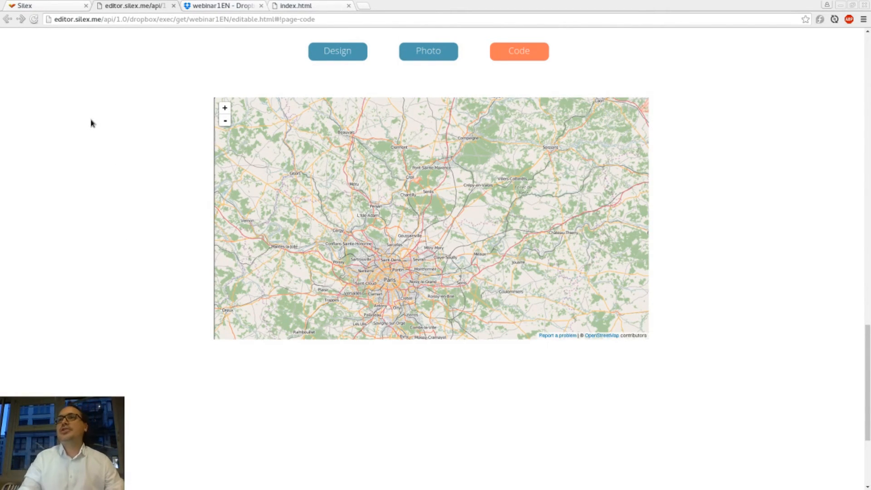
Return to the Silex editor and stretch the map box to the content column's left edge, about 961 px wide at X 1.
key("ctrl+Page_Up")
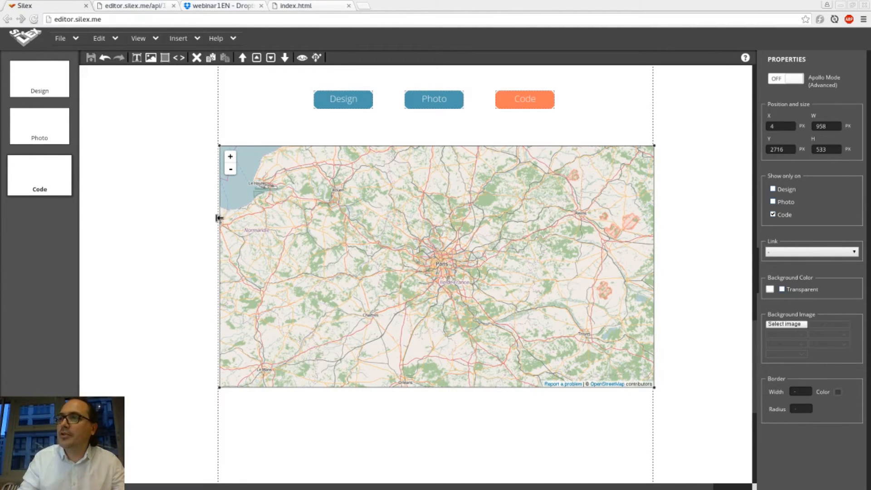
left_click_drag(220, 218, 219, 217)
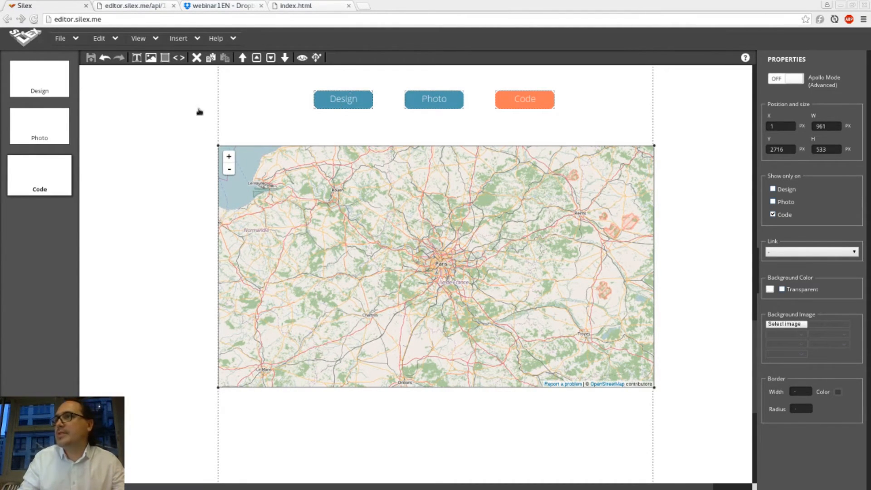
left_click(113, 117)
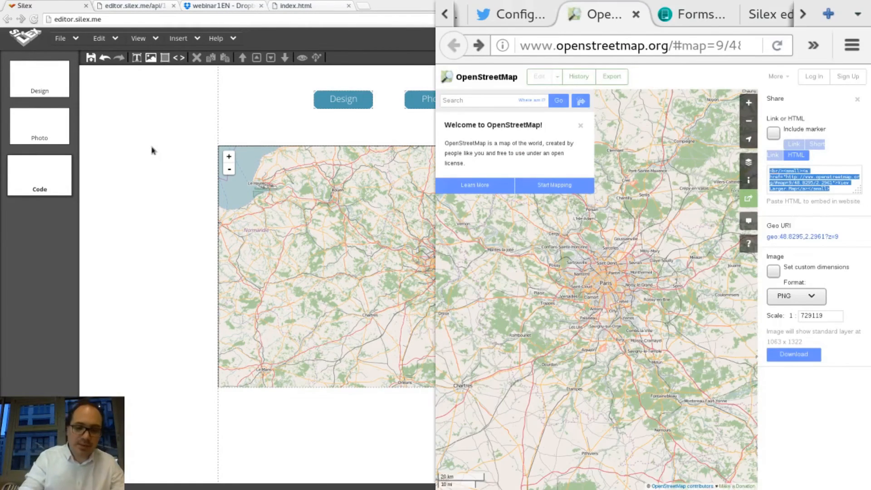
Switch to the Piwik analytics page and examine the Silex Editor site's visits evolution graph.
key("ctrl+t")
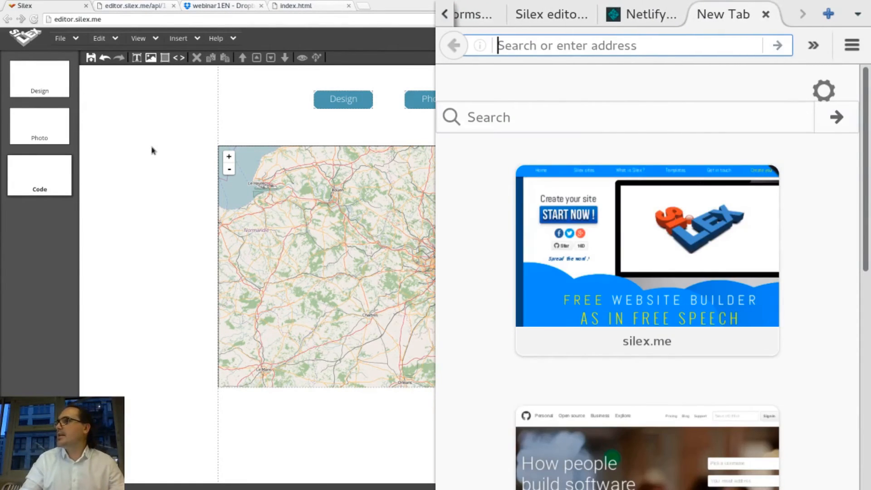
key("ctrl+w")
key("ctrl+Page_Down")
key("ctrl+Page_Down")
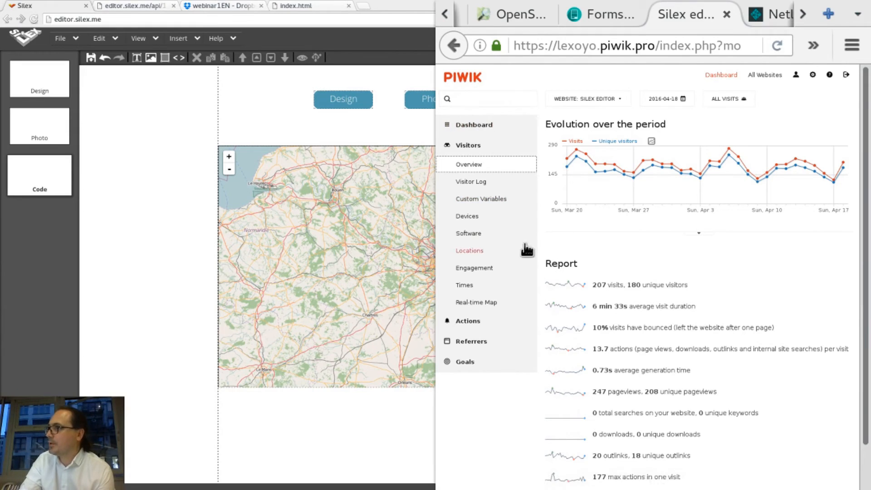
right_click(658, 243)
left_click(612, 228)
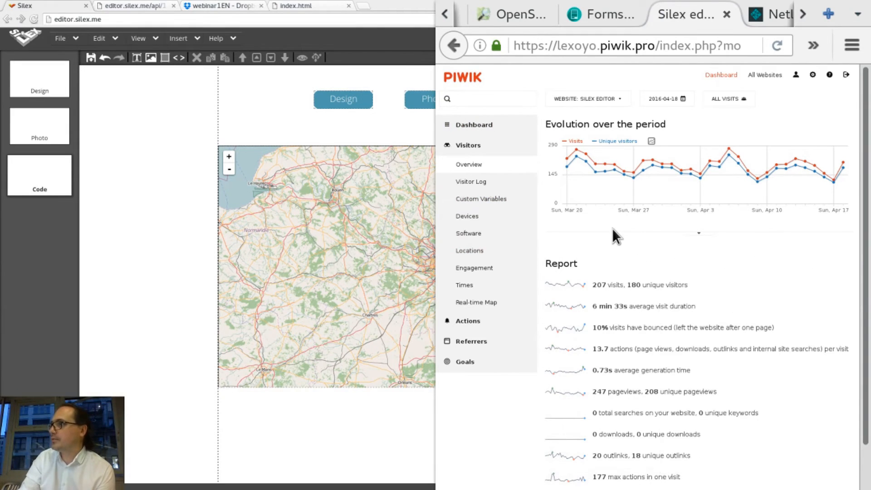
mouse_move(719, 168)
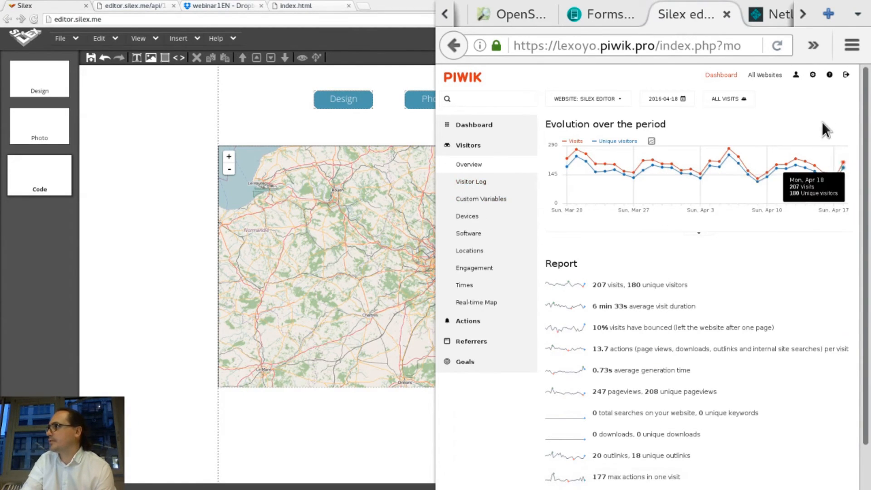
Open Piwik's tracking code page in the personal settings and copy the Silex Editor site's JavaScript tracking code.
left_click(800, 77)
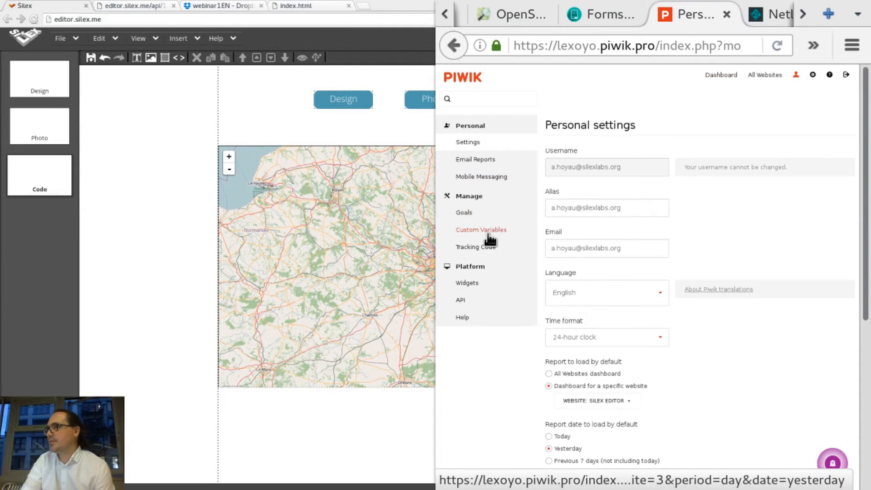
left_click(475, 249)
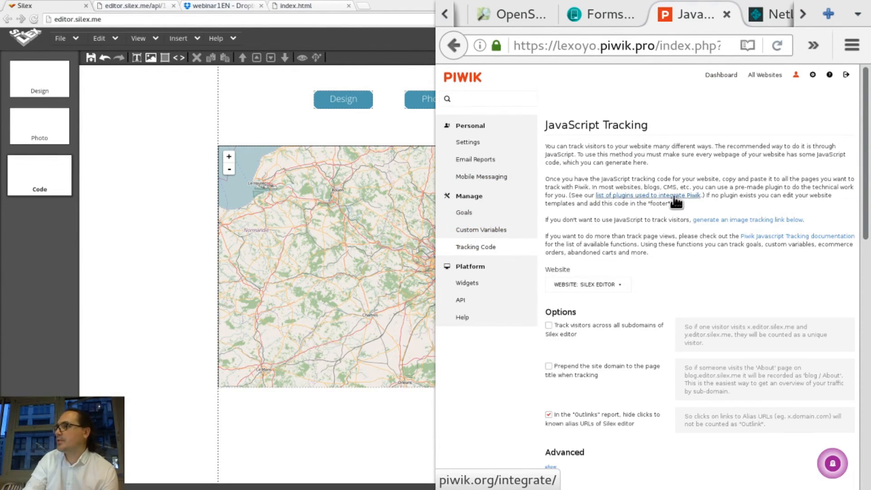
scroll(675, 200, "down", 5)
scroll(674, 196, "down", 2)
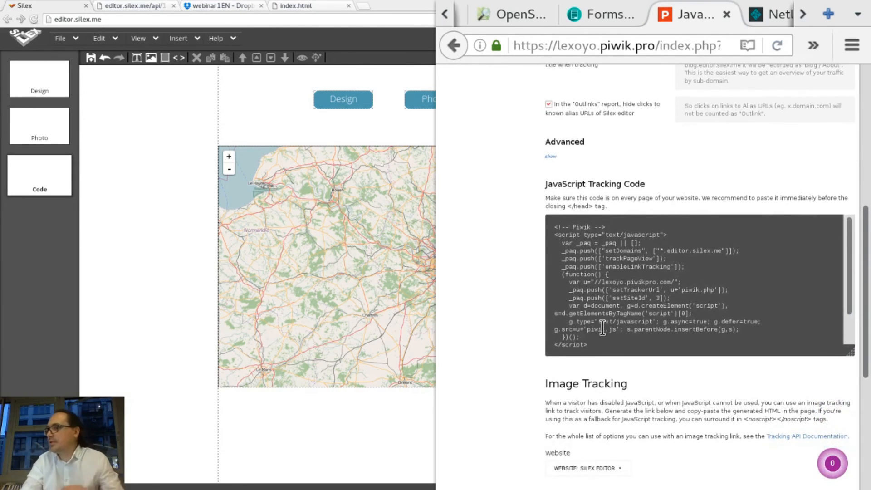
left_click_drag(589, 346, 576, 292)
left_click_drag(563, 253, 554, 226)
key("ctrl+c")
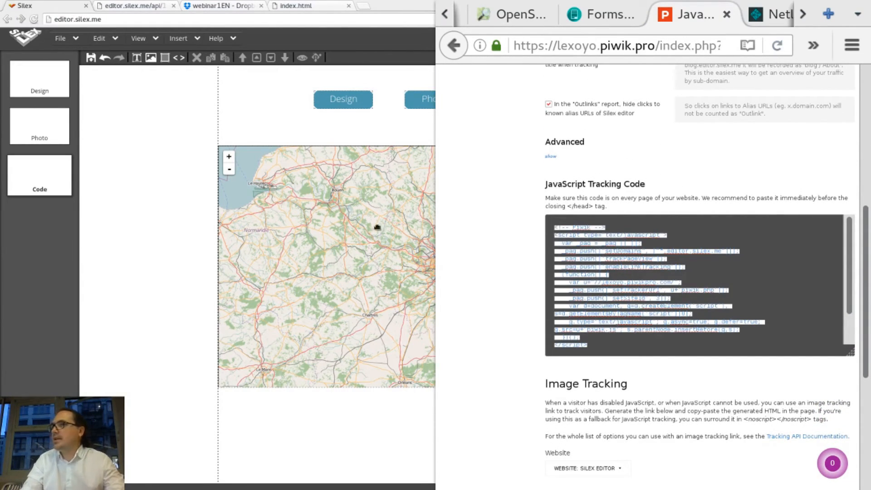
Return to the Silex editor and paste the Piwik tracking code into the site's HTML head.
left_click(168, 222)
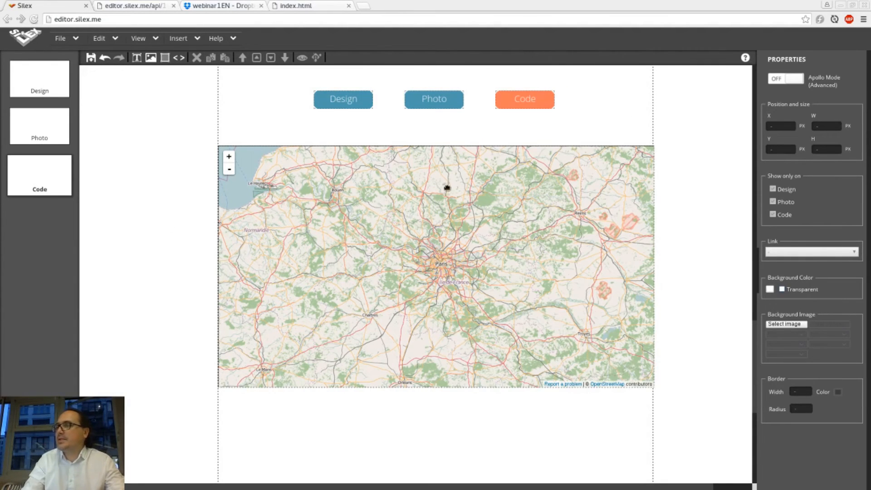
scroll(471, 206, "up", 10)
scroll(473, 210, "up", 5)
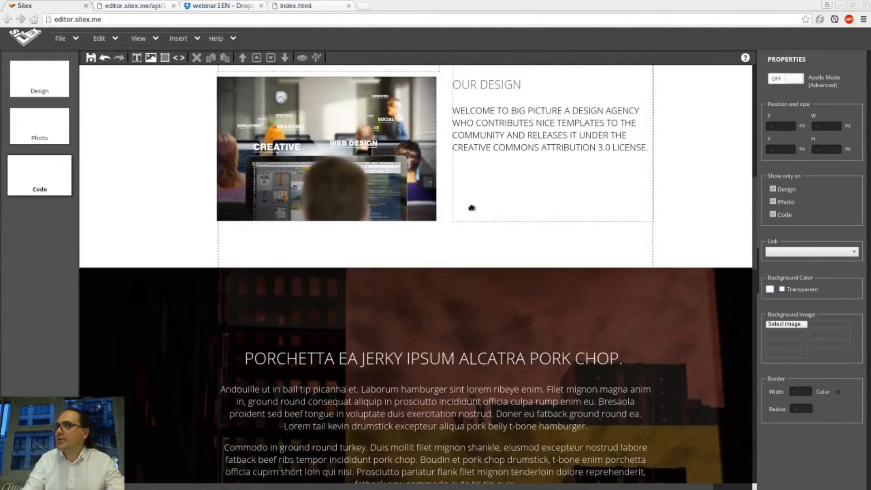
scroll(307, 106, "up", 3)
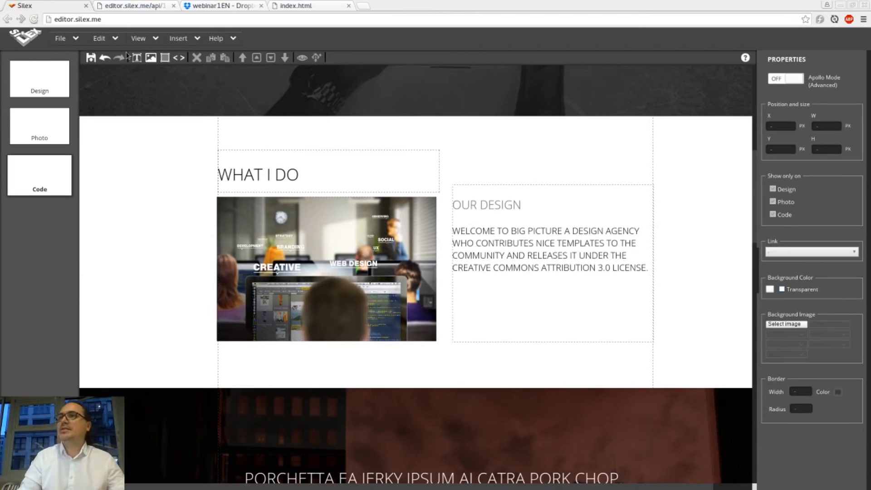
left_click(156, 40)
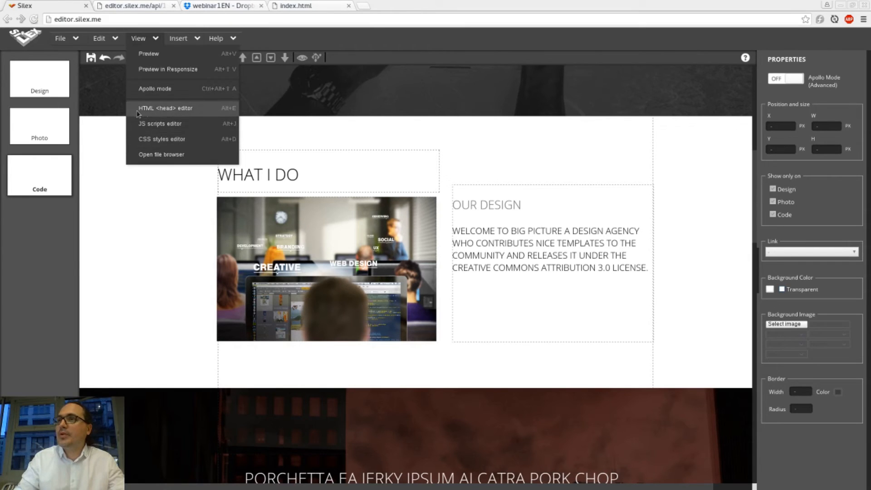
left_click(223, 109)
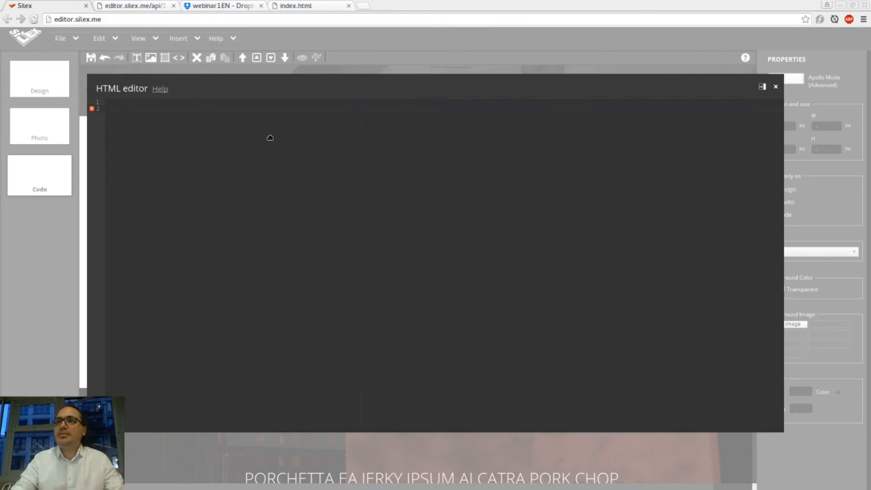
key("ctrl+v")
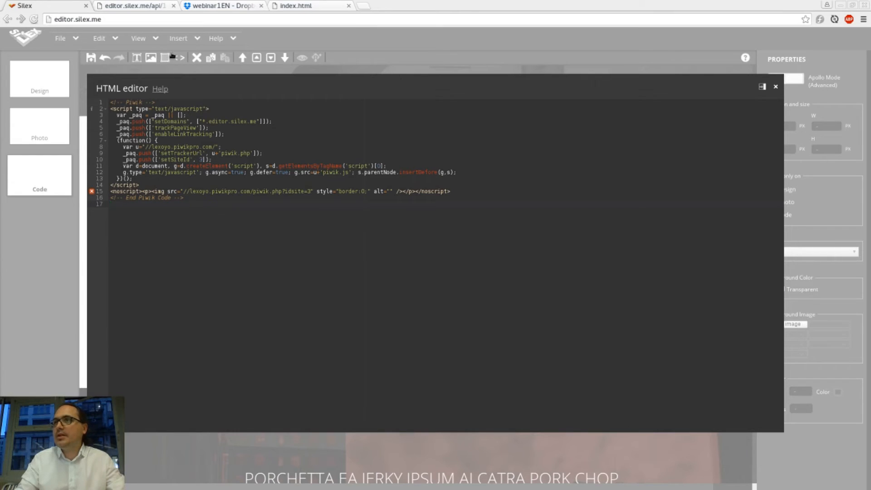
key("Escape")
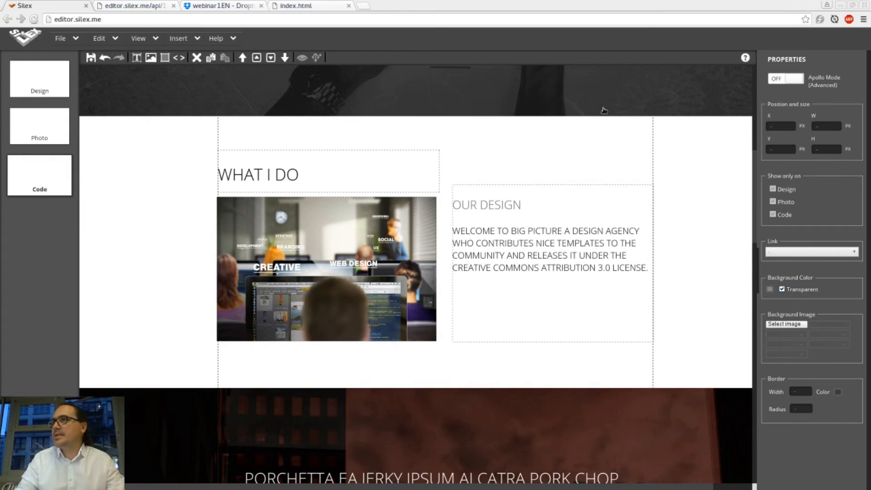
key("ctrl+shift+Tab")
key("ctrl+shift+Tab")
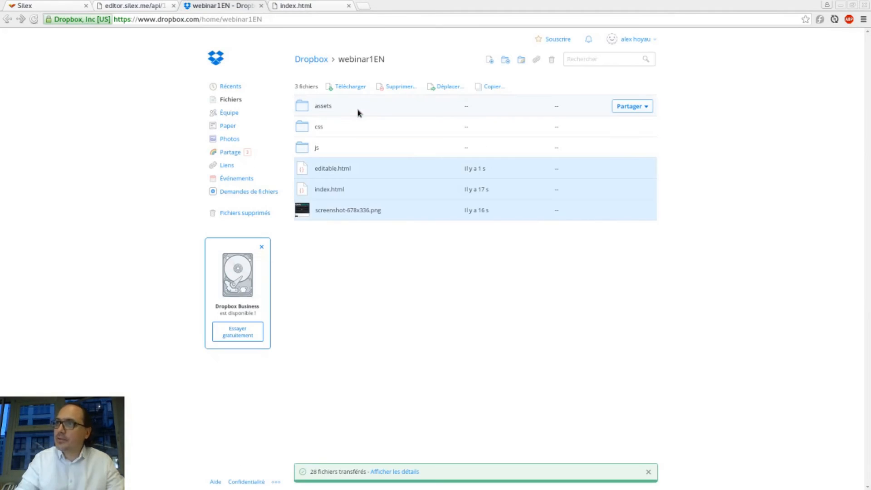
key("ctrl+Tab")
key("ctrl+Tab")
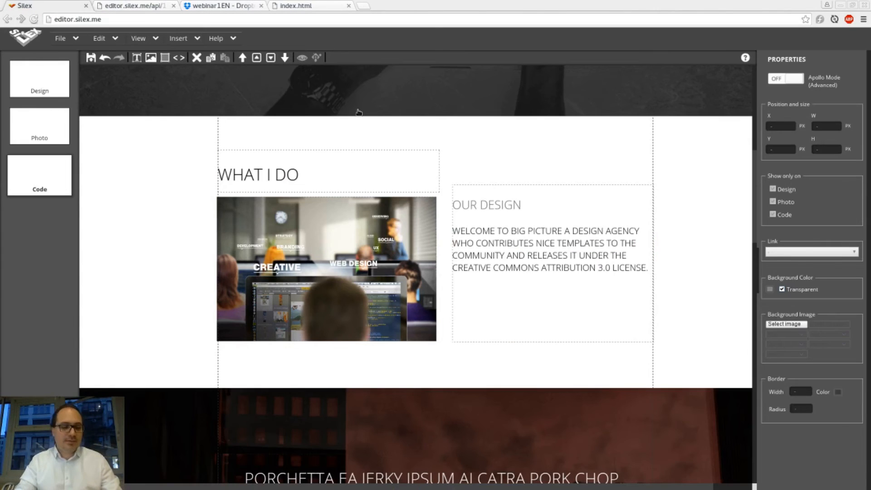
Switch to Piwik and open its Goals management page, and return to the start of the page in the Silex editor.
key("alt+Tab")
scroll(605, 122, "up", 7)
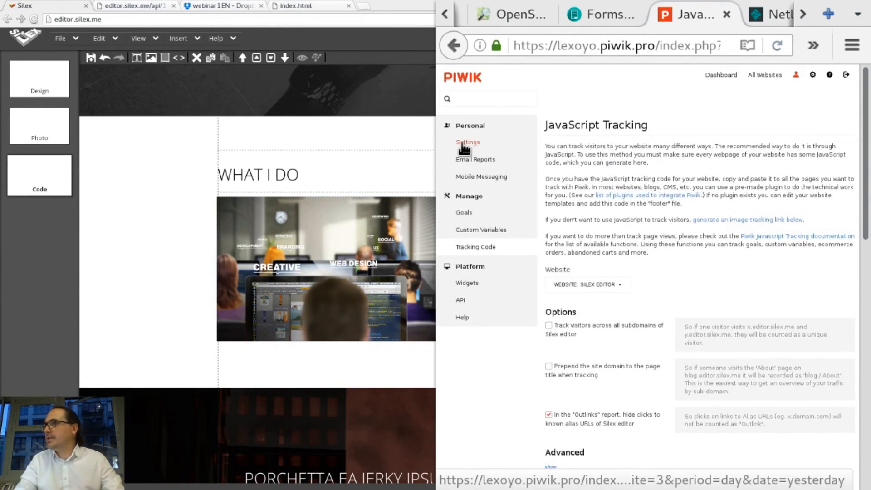
left_click(464, 213)
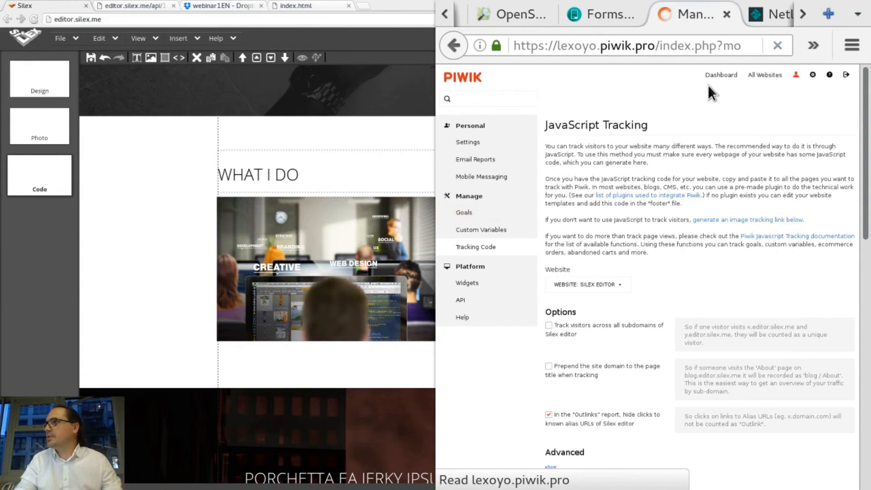
left_click(140, 202)
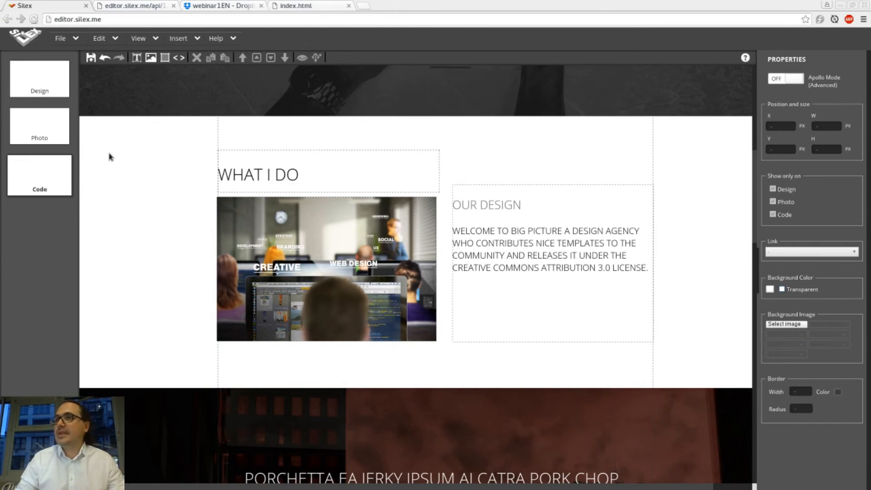
scroll(198, 133, "up", 3)
scroll(198, 132, "up", 5)
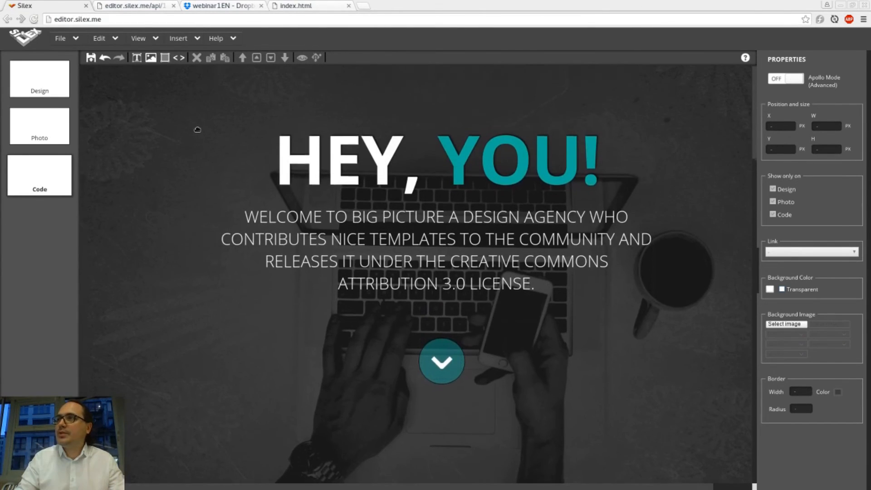
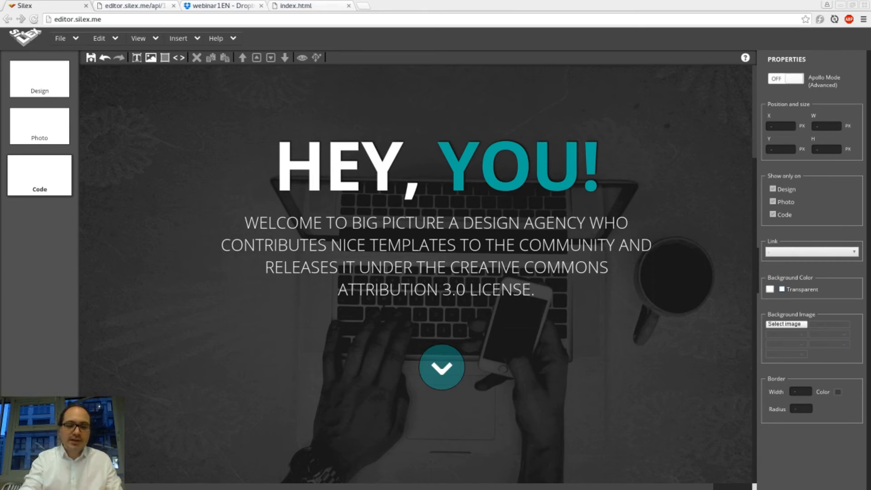
Open the Embedly code generator at embed.ly/code in a new browser tab.
key("ctrl+t")
type("embed.ly/code")
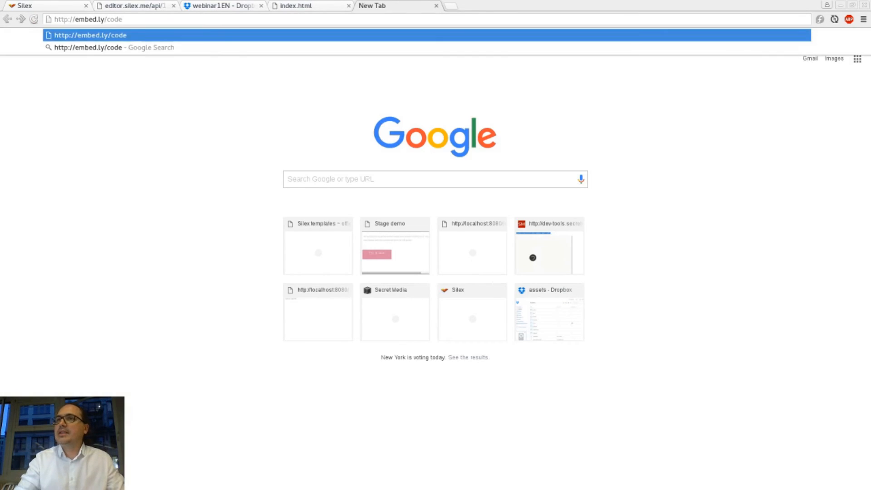
key("Return")
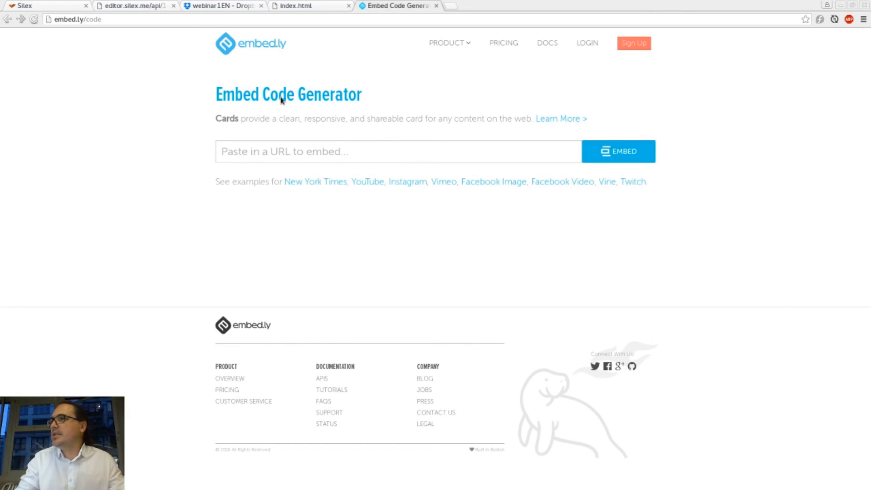
Open lemonde.fr in a new tab, copy the address of the lead article on "minima sociaux", and close that tab.
left_click(451, 6)
type("lem")
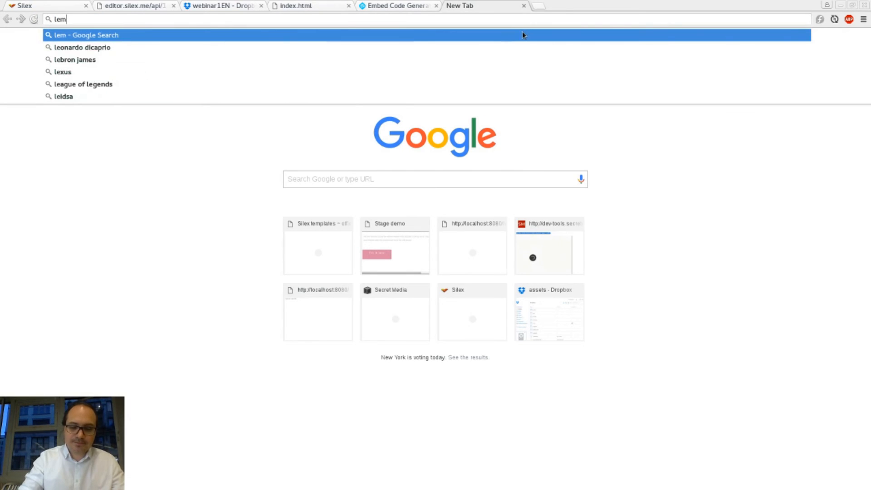
type("onde.fr")
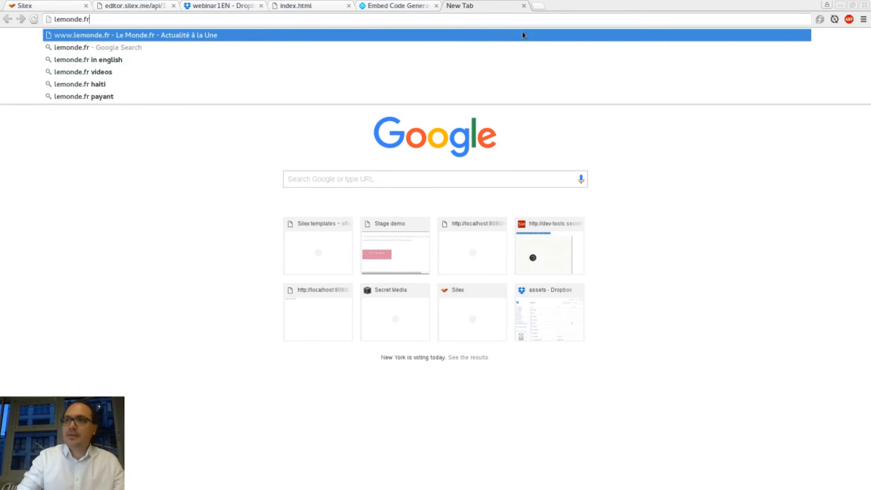
key("Return")
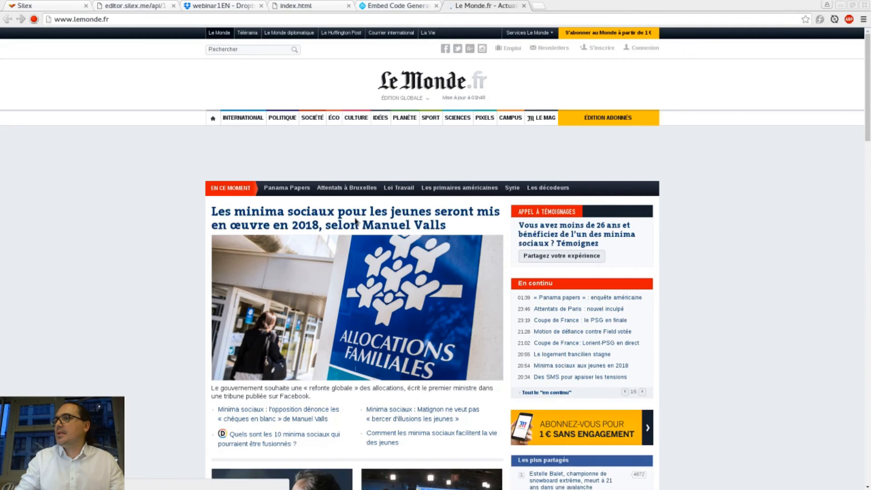
left_click(339, 216)
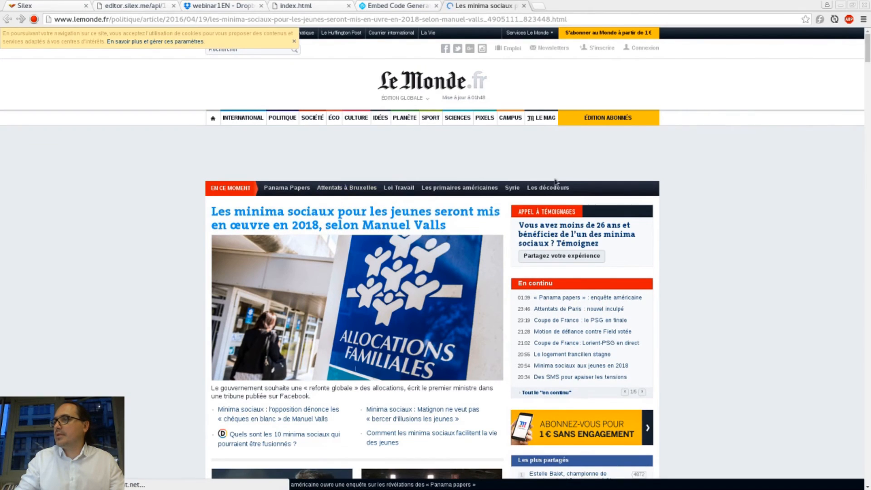
left_click(281, 19)
key("ctrl+c")
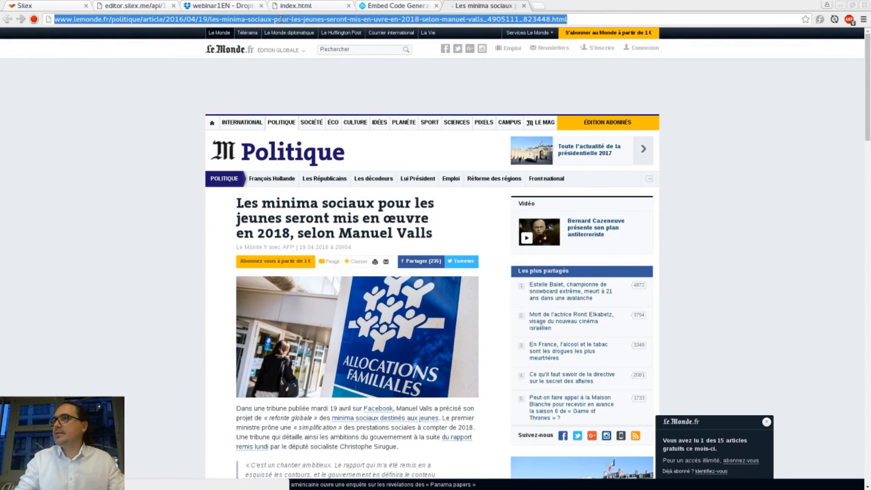
key("ctrl+w")
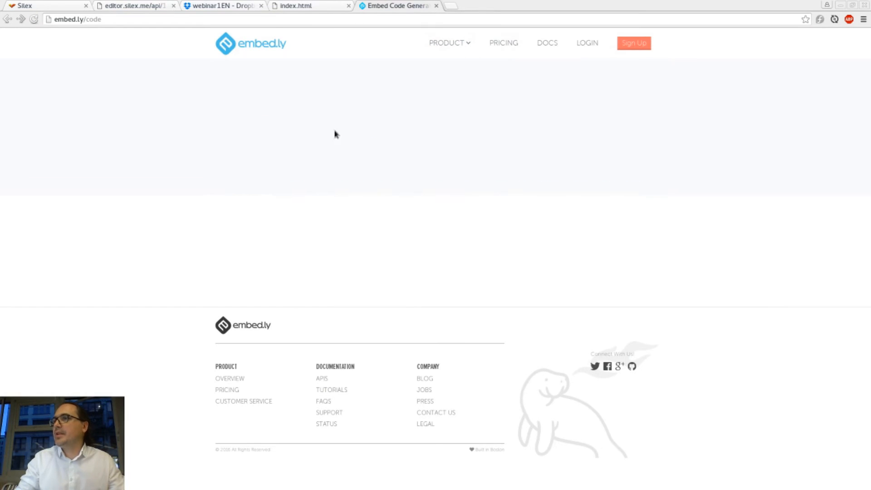
Generate an Embedly card from the copied Le Monde article URL and copy its embed code.
left_click(296, 150)
key("ctrl+v")
key("Return")
scroll(521, 150, "down", 4)
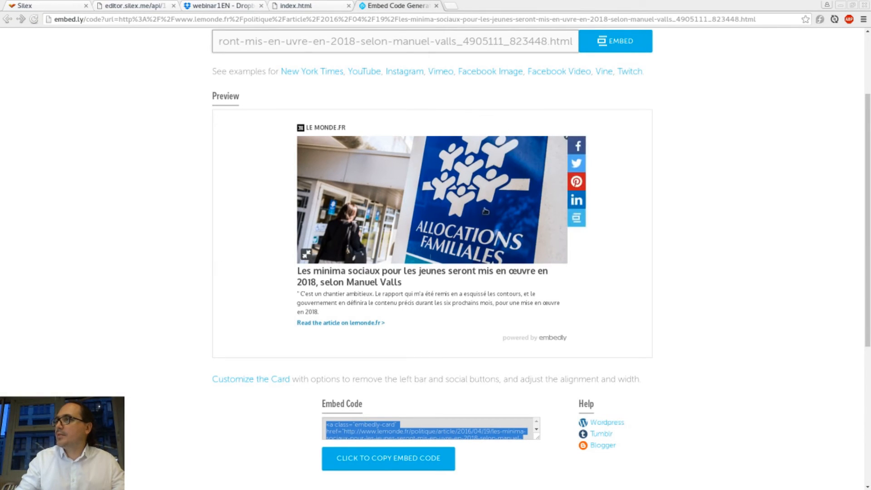
left_click_drag(325, 404, 350, 411)
left_click(348, 424)
key("ctrl+c")
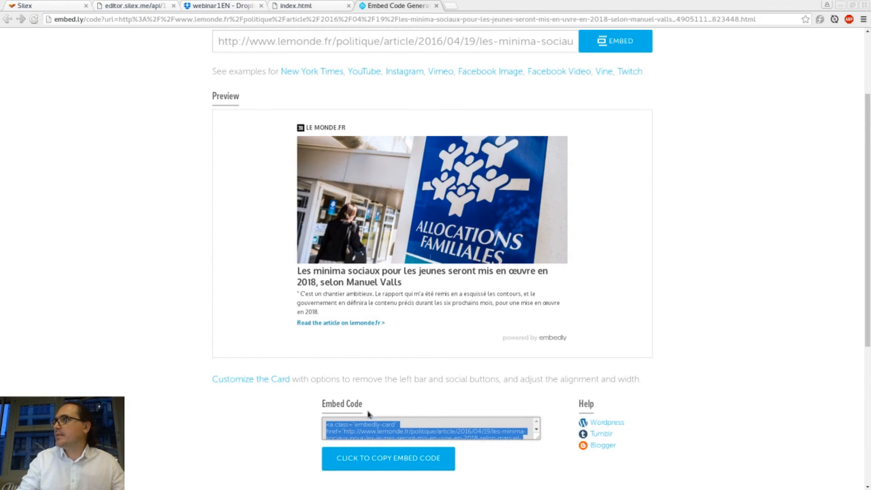
Return to the Silex editor and add an HTML box about 764 by 319 px in the empty area below the map.
key("ctrl+shift+Tab")
key("ctrl+shift+Tab")
key("ctrl+shift+Tab")
key("ctrl+shift+Tab")
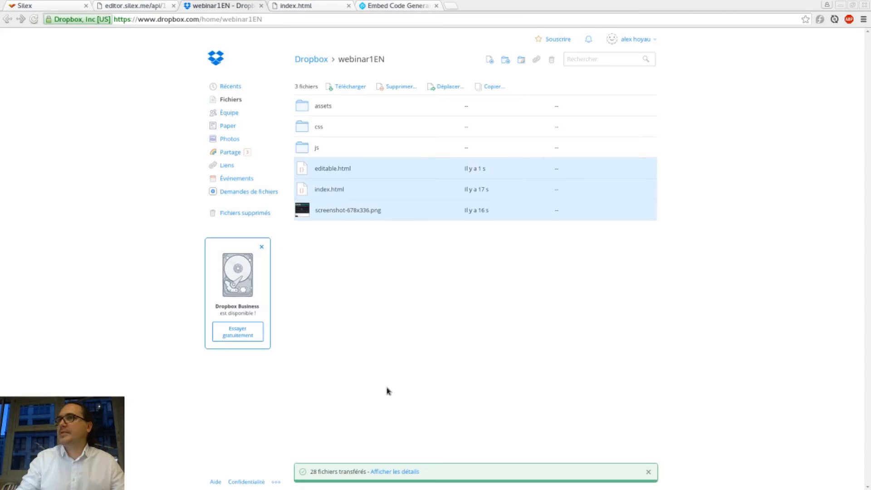
scroll(374, 328, "down", 1)
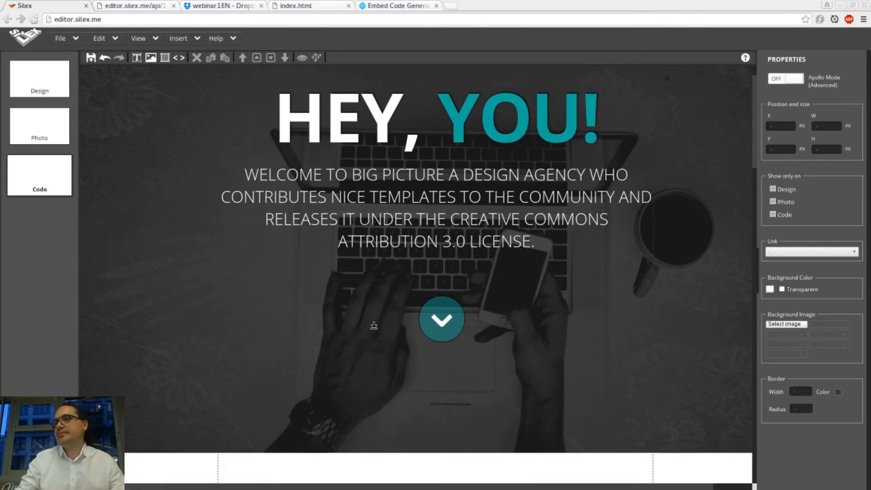
scroll(337, 201, "down", 10)
scroll(338, 201, "down", 15)
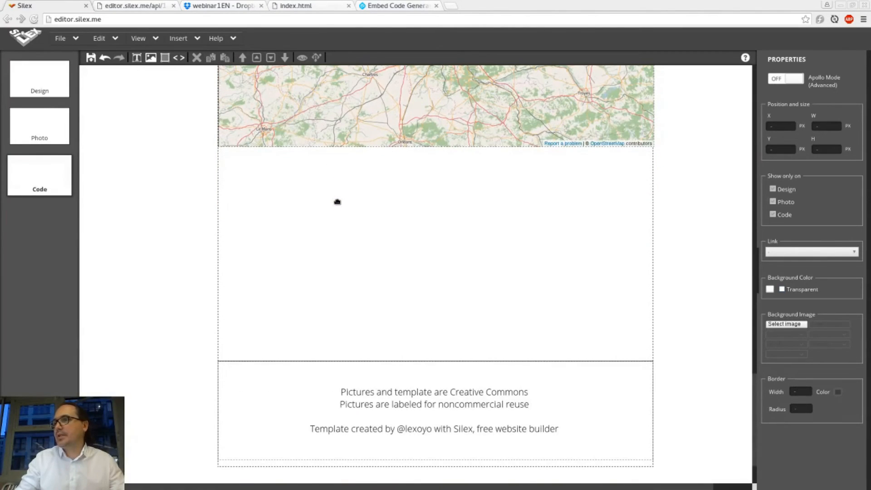
scroll(337, 202, "up", 5)
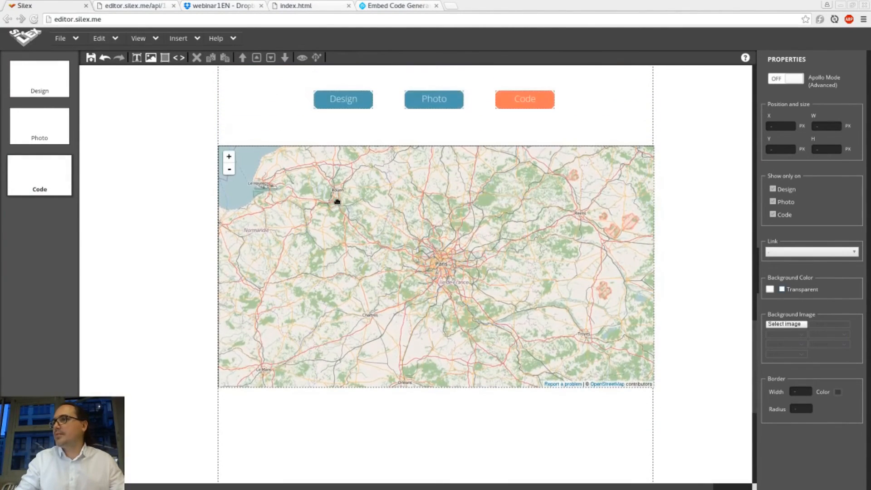
scroll(337, 201, "down", 4)
scroll(337, 202, "down", 3)
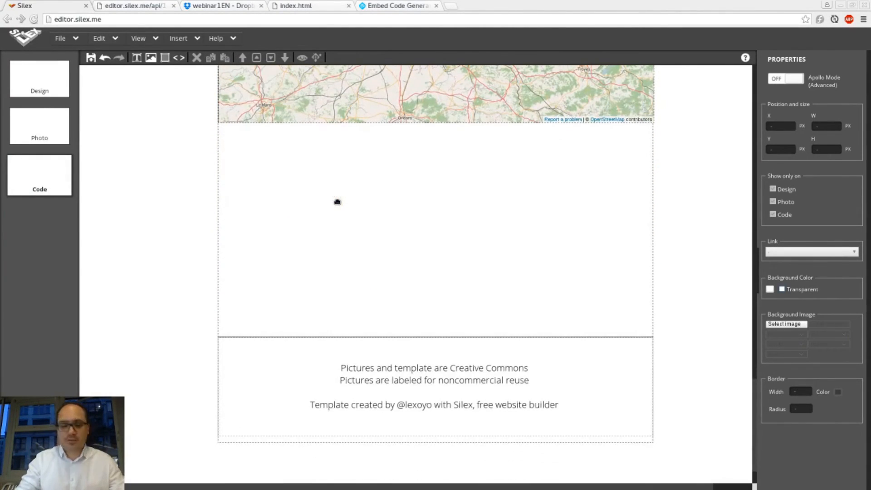
left_click(180, 57)
left_click_drag(292, 137, 613, 294)
Replace the new HTML box's placeholder code with the copied Embedly card code.
double_click(598, 283)
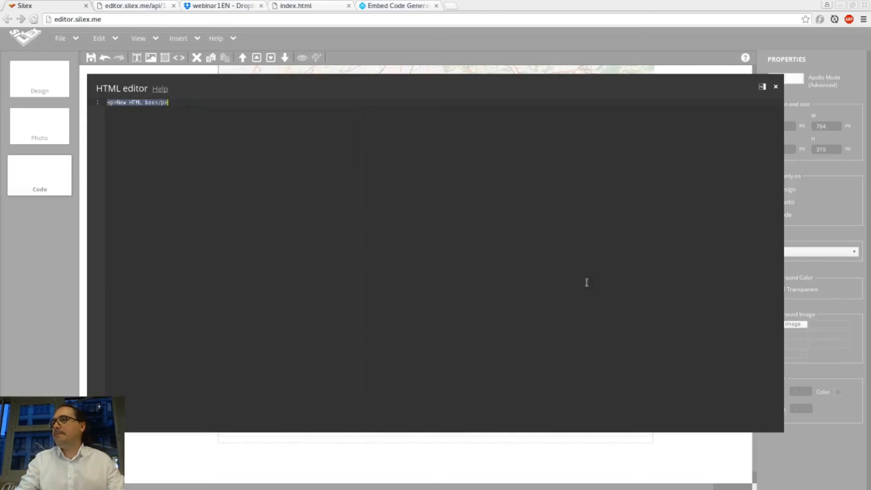
left_click(391, 241)
key("ctrl+a")
key("ctrl+v")
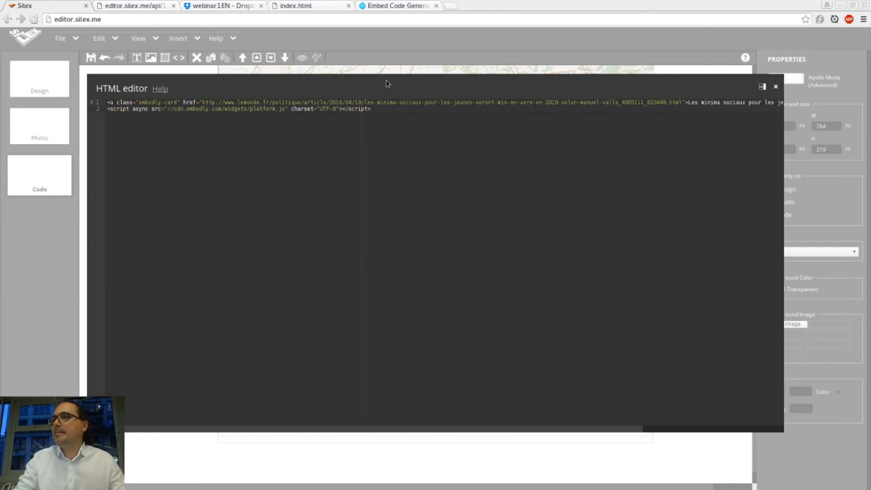
Close the HTML code editor, then save and preview the site to check the Le Monde article card below the map.
left_click(259, 70)
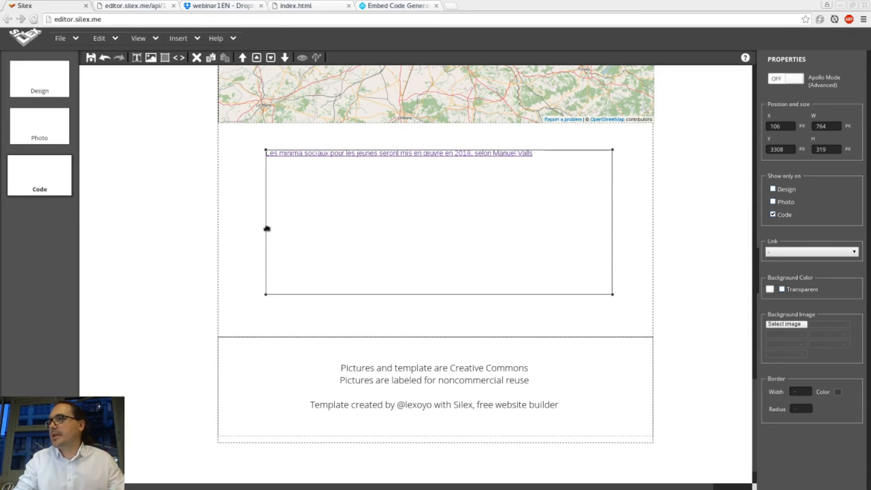
left_click(302, 59)
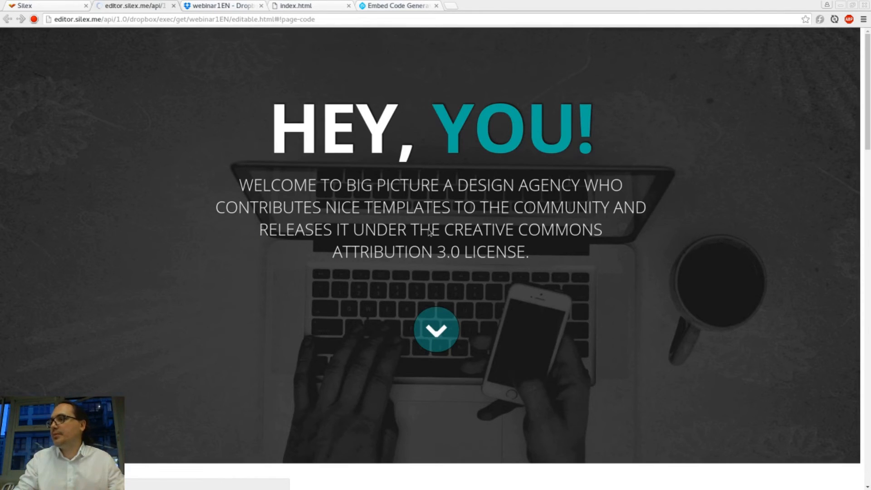
scroll(430, 232, "down", 15)
scroll(429, 232, "down", 9)
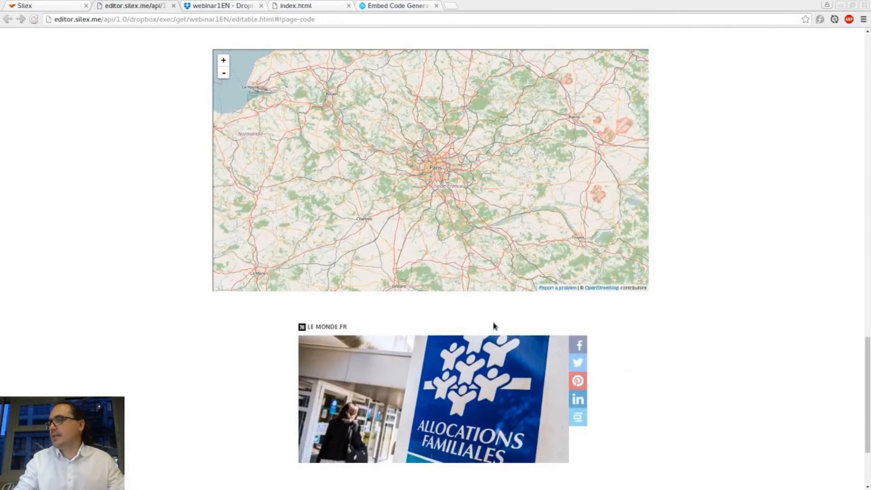
scroll(495, 326, "down", 3)
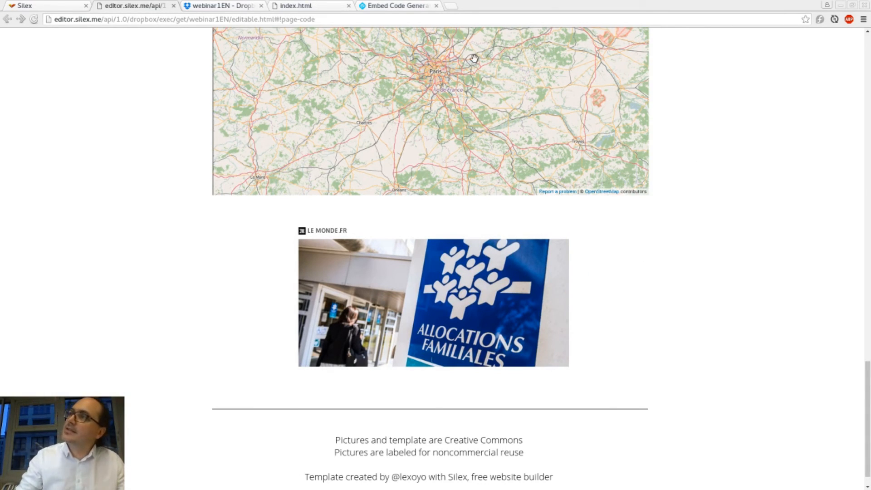
Go back to the Embedly code generator page and close its tab.
left_click(392, 7)
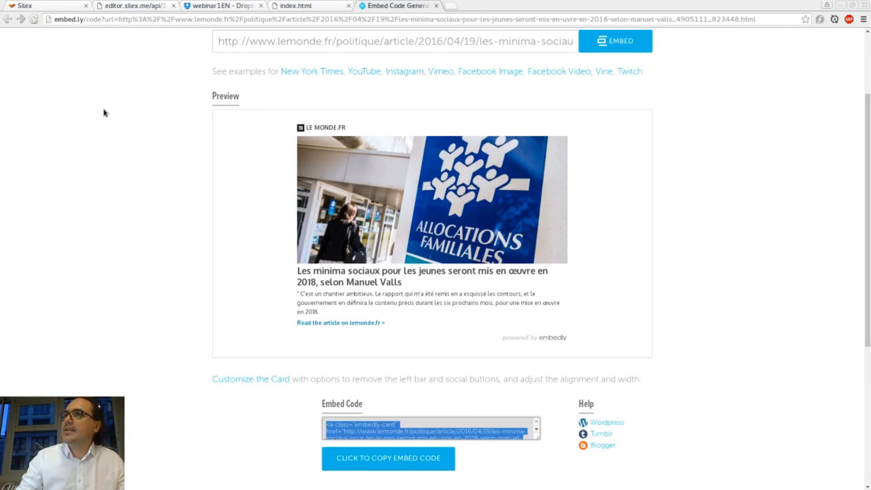
left_click(89, 160)
key("ctrl+w")
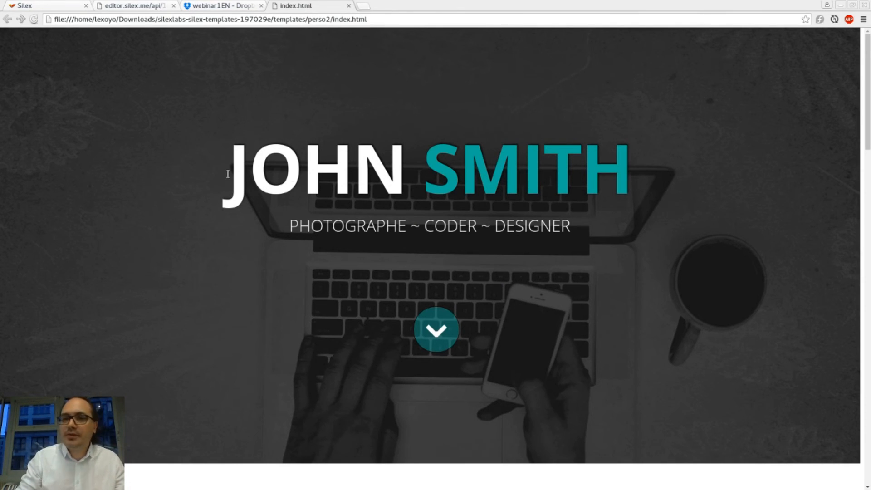
left_click_drag(228, 174, 649, 195)
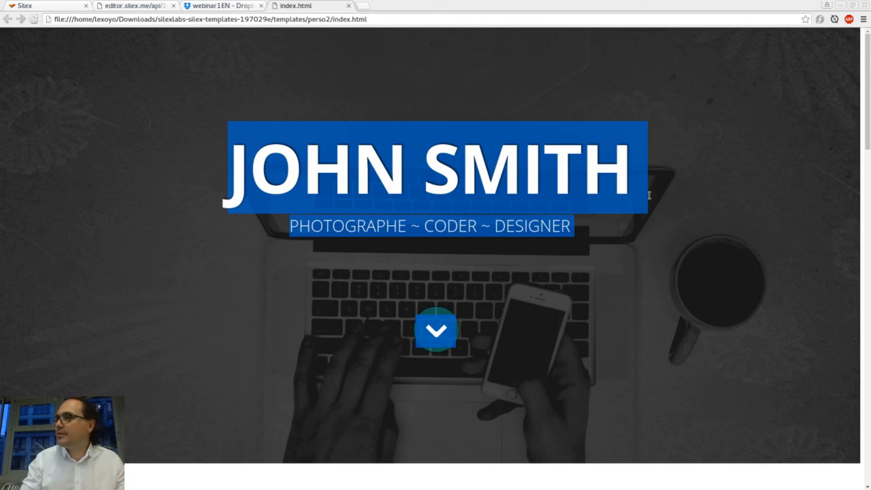
left_click(625, 183)
left_click_drag(602, 185, 405, 183)
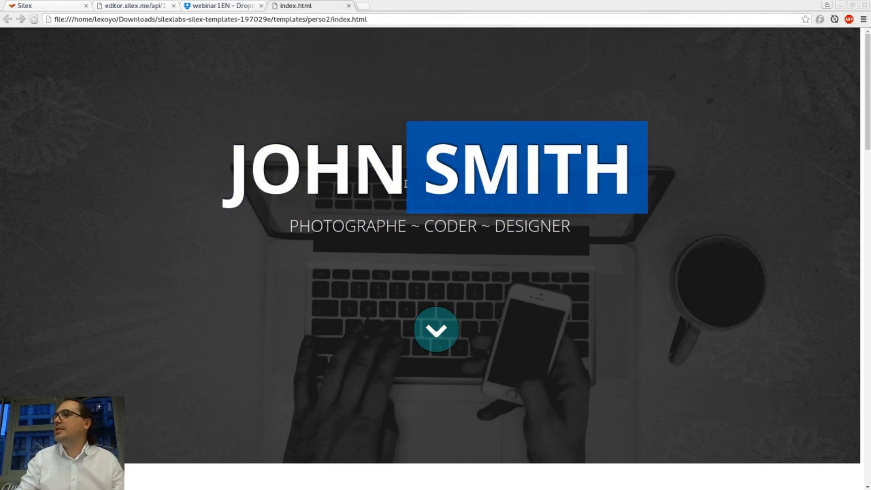
triple_click(313, 174)
left_click(175, 148)
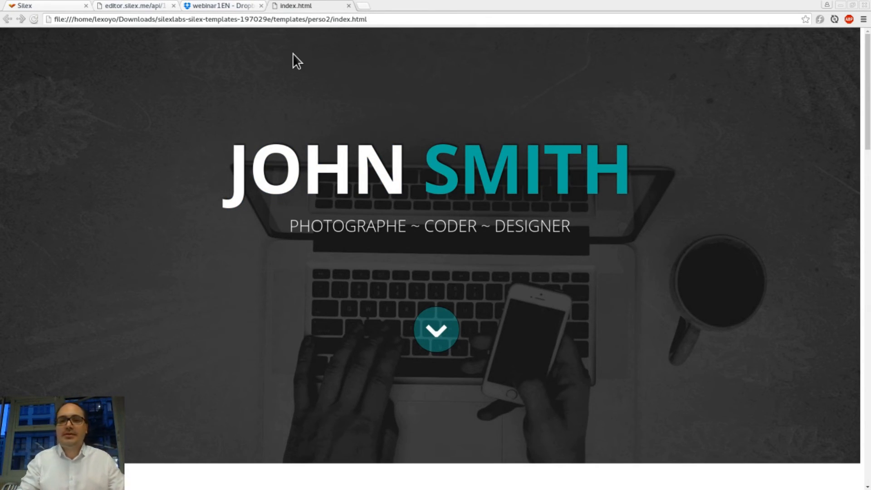
Switch to the other browser window's Netlify site list and open the page for creating a new site.
key("alt+Tab")
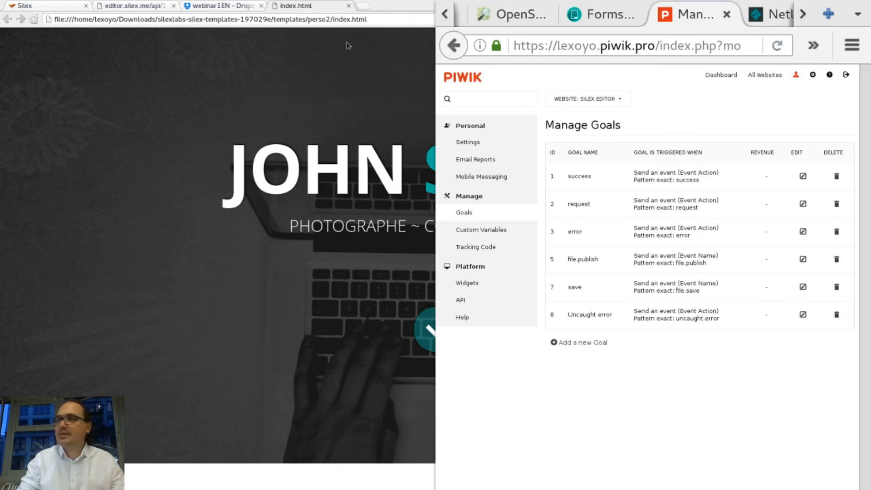
left_click(777, 18)
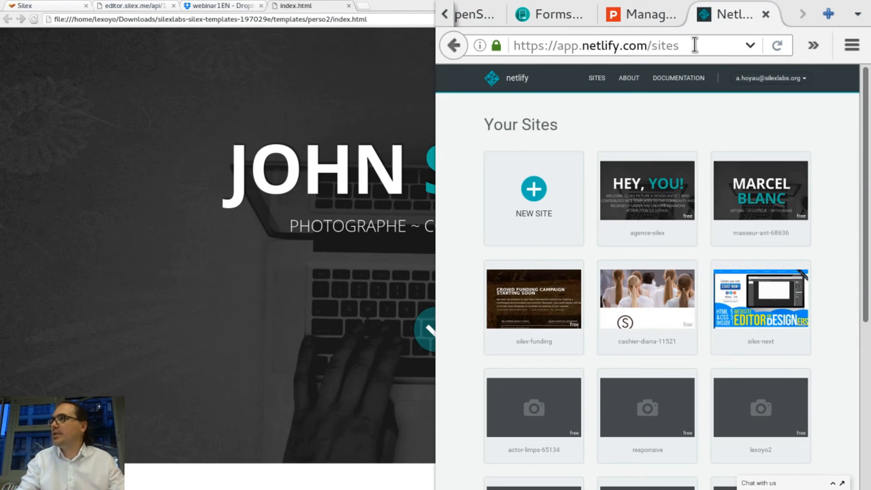
left_click_drag(699, 44, 454, 44)
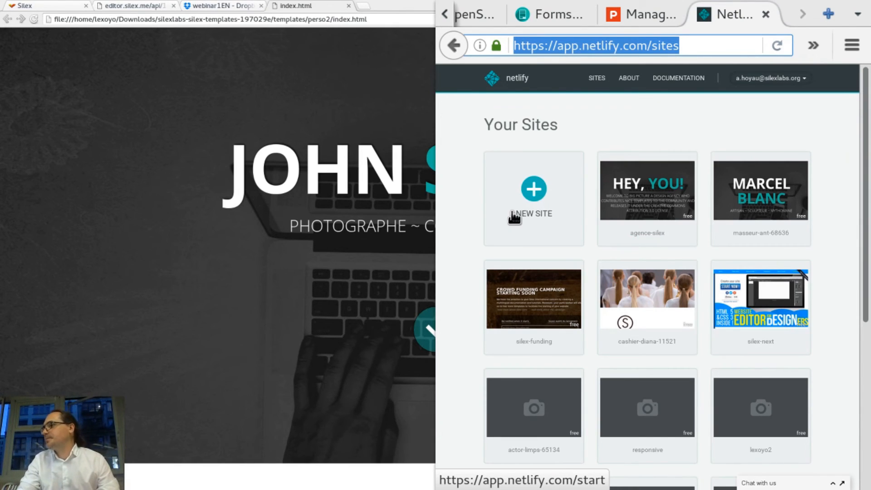
left_click(536, 192)
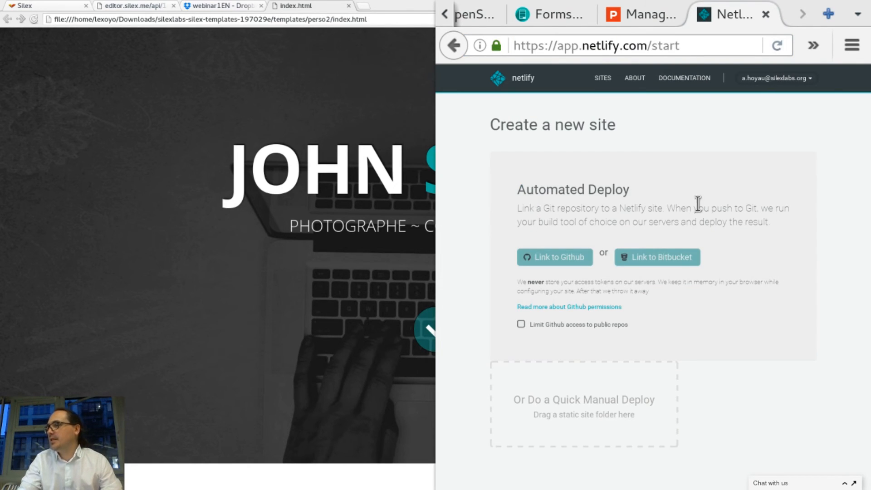
left_click(650, 45)
key("ctrl+c")
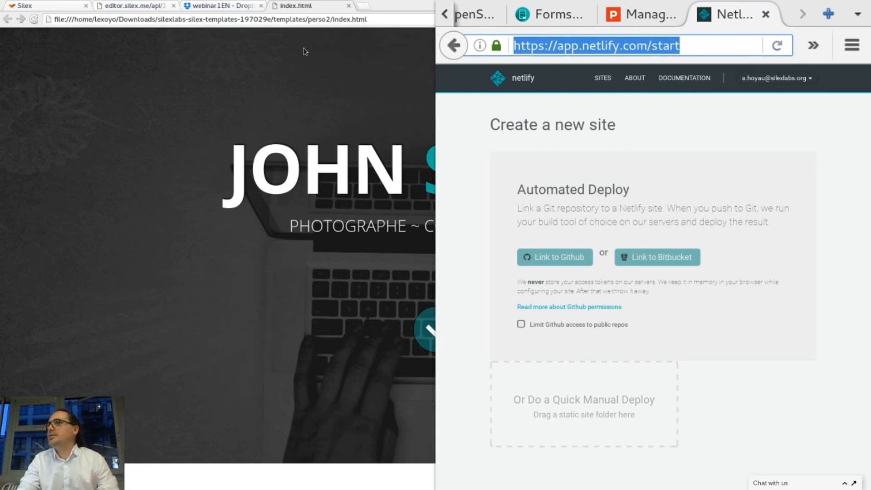
left_click(363, 7)
left_click(363, 7)
key("ctrl+v")
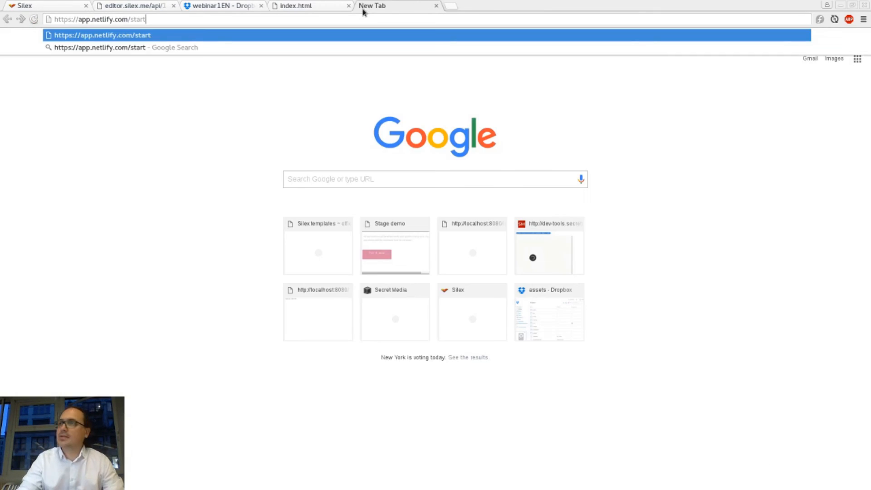
key("Return")
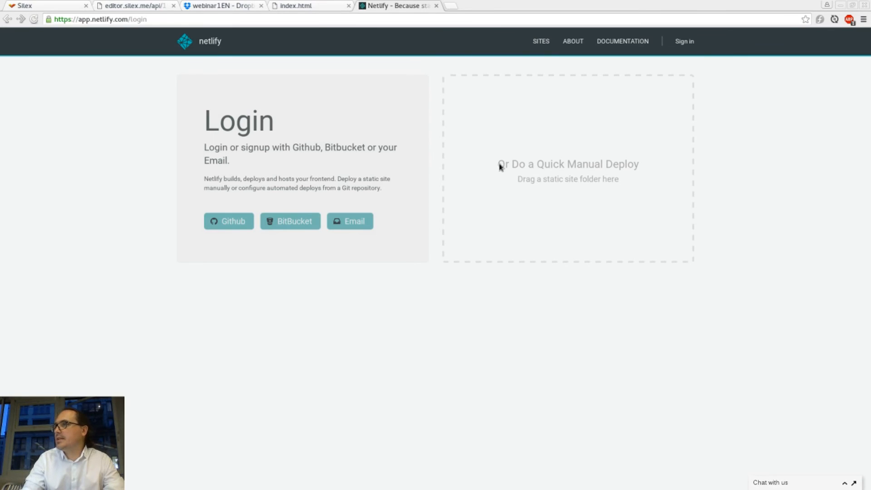
left_click_drag(501, 165, 640, 164)
left_click(638, 164)
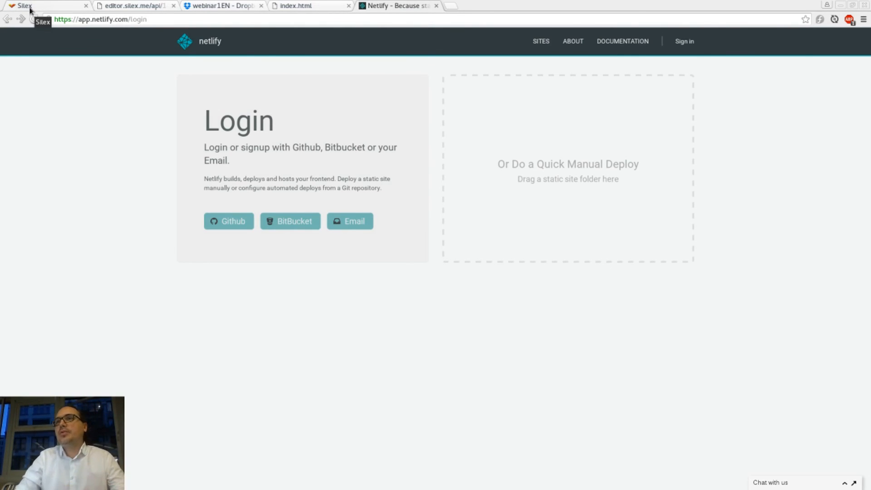
In the Silex editor, set the website's publication path to the webinar1EN folder in Dropbox and publish the site.
left_click(29, 9)
scroll(141, 123, "up", 3)
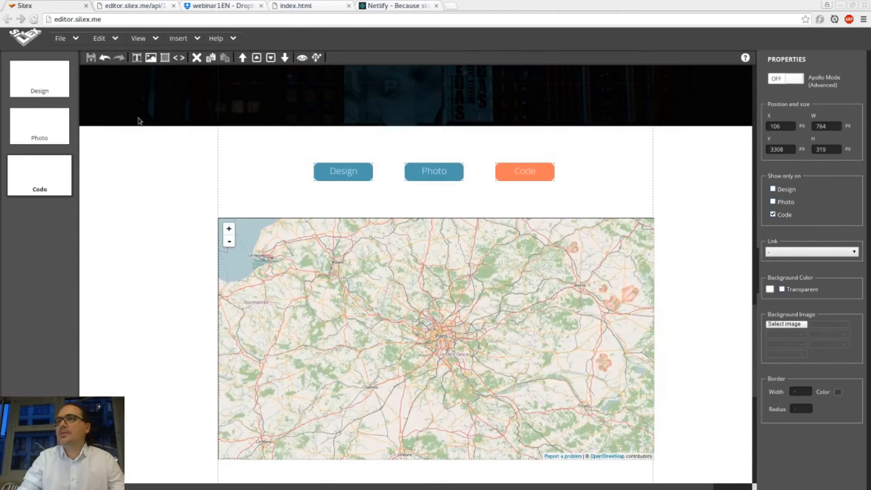
scroll(139, 119, "up", 10)
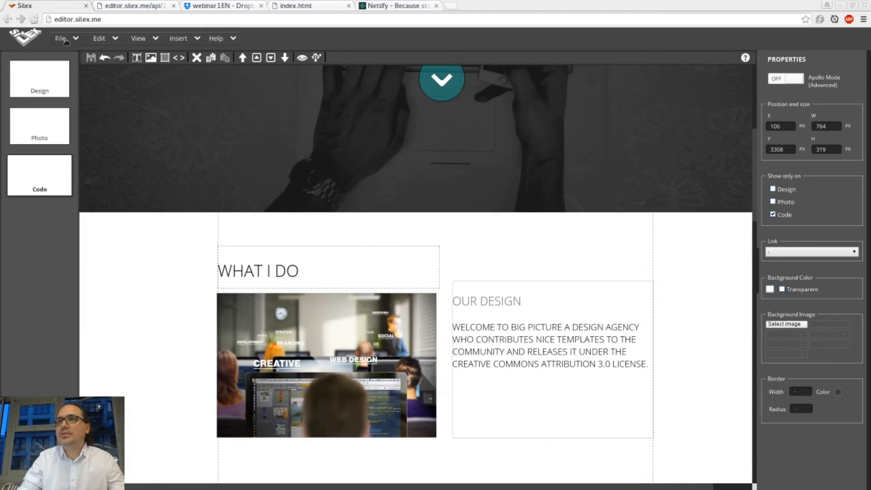
left_click(63, 39)
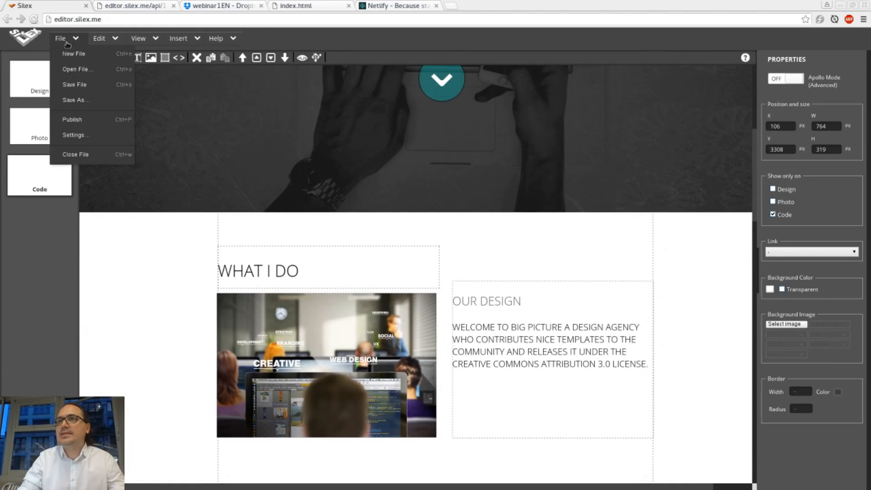
left_click(82, 136)
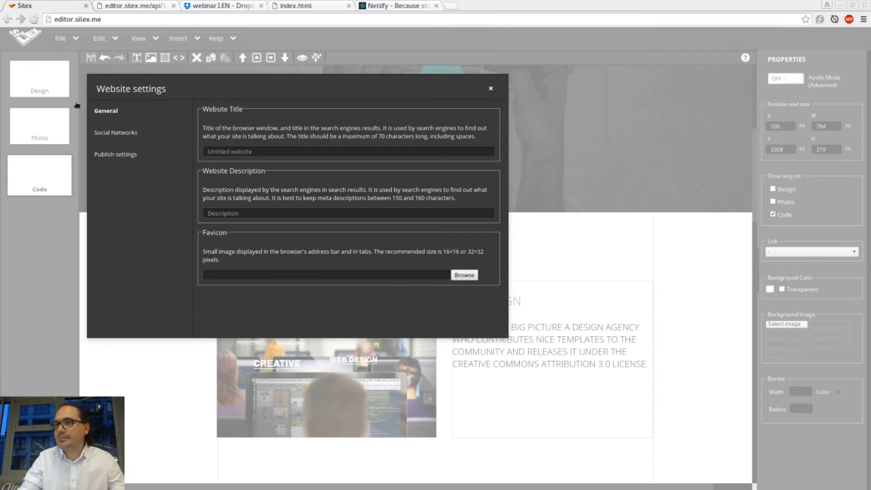
left_click(113, 155)
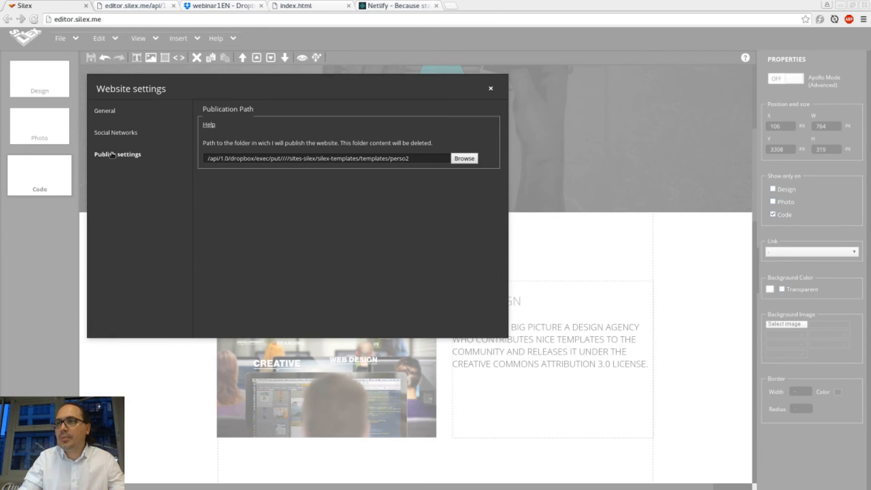
left_click(455, 156)
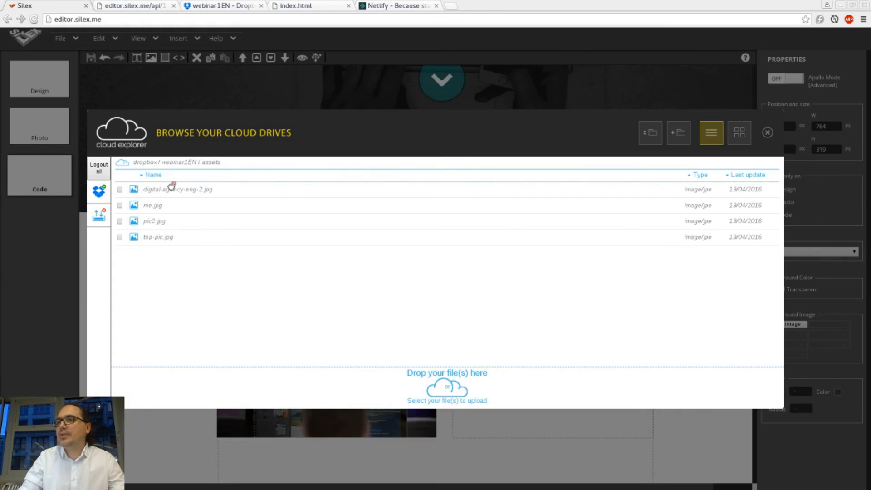
left_click(177, 165)
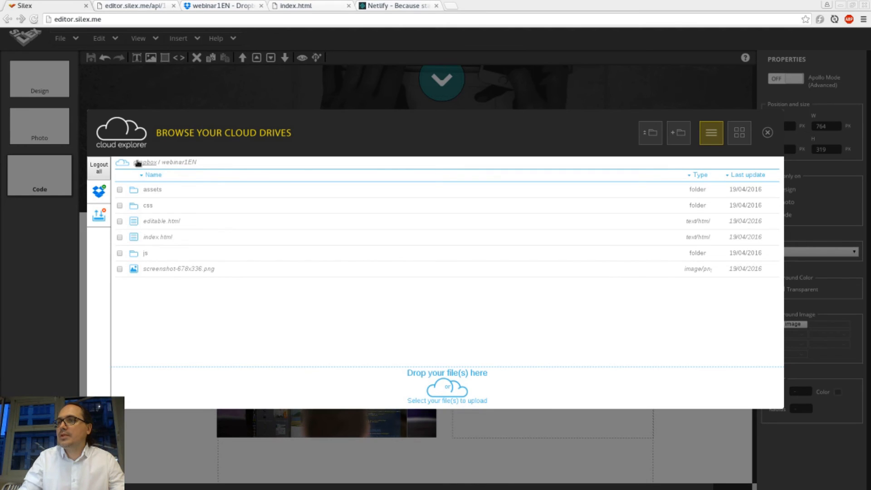
left_click(138, 162)
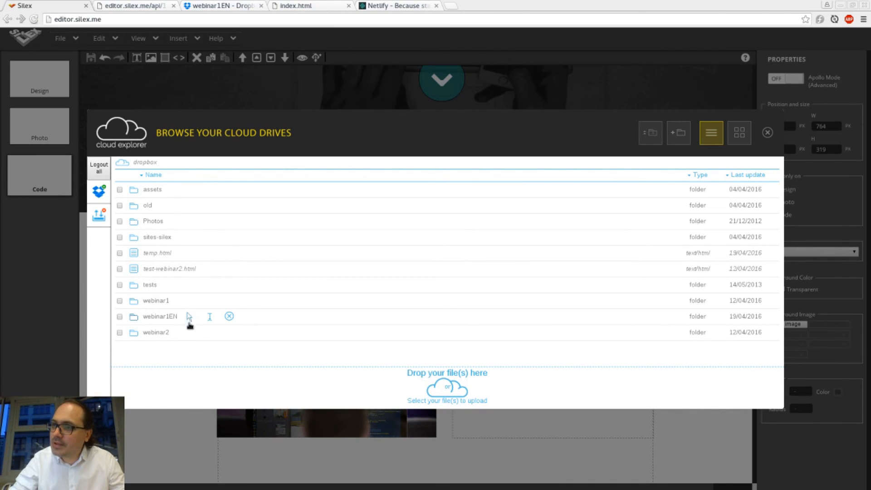
left_click(189, 317)
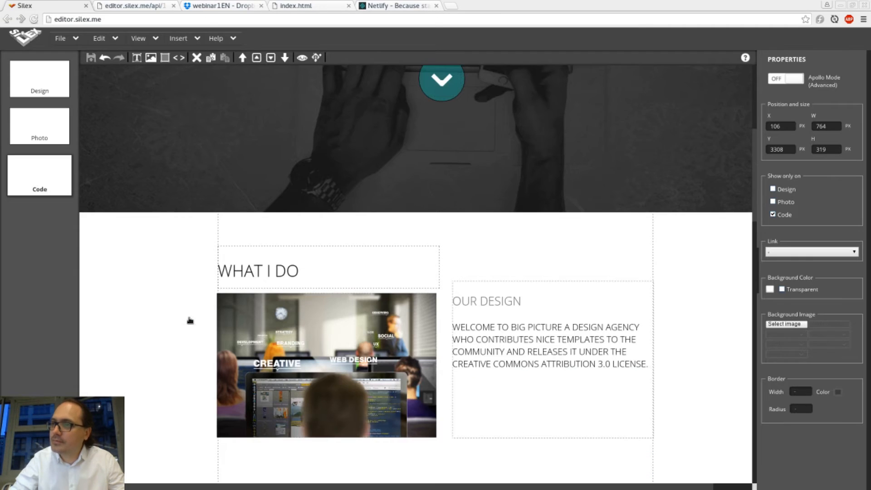
left_click(77, 41)
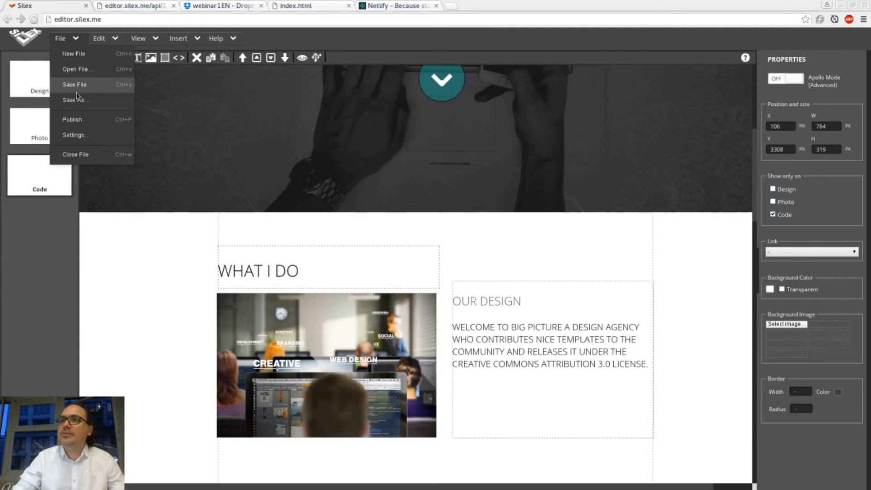
left_click(75, 119)
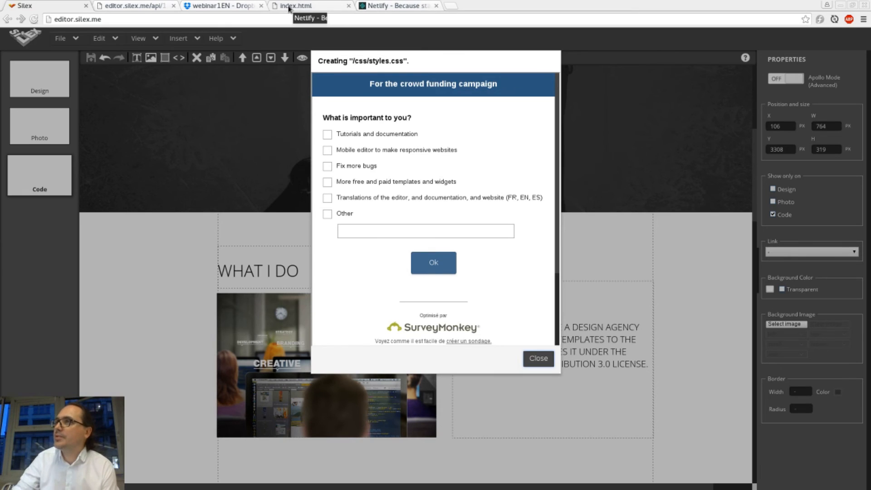
In Dropbox, go up to the root folder and download the webinar1EN folder.
left_click(200, 9)
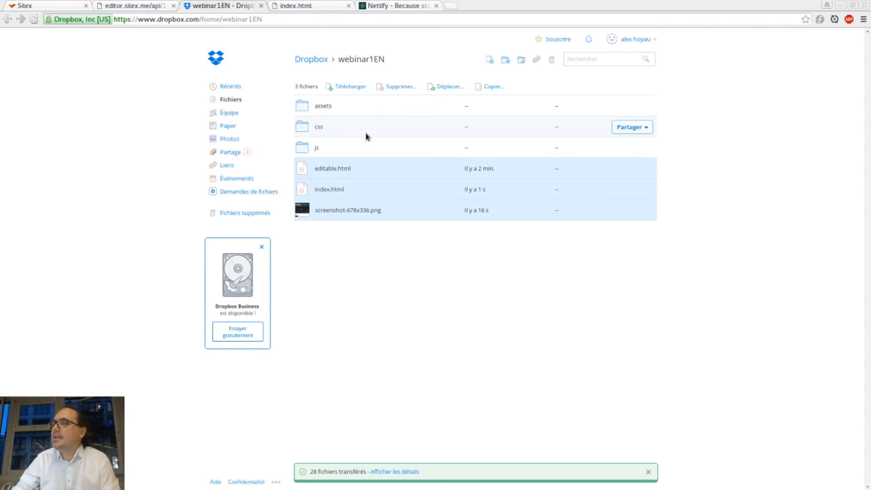
left_click(312, 61)
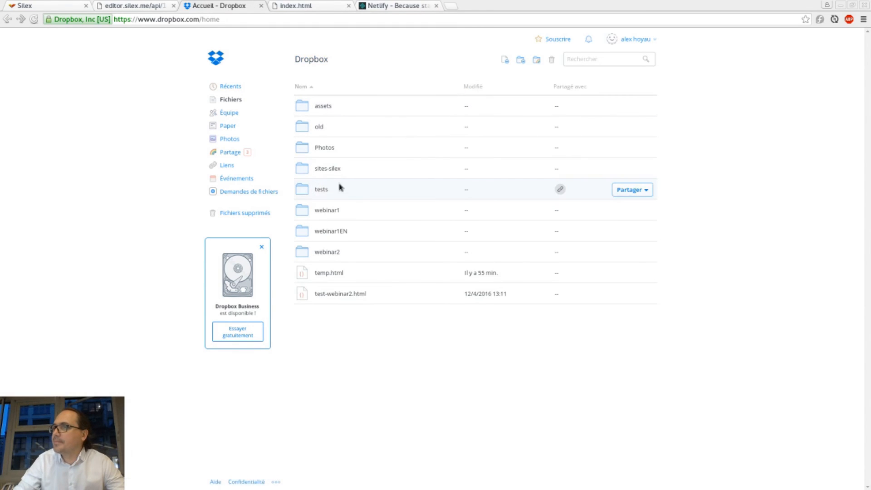
right_click(337, 232)
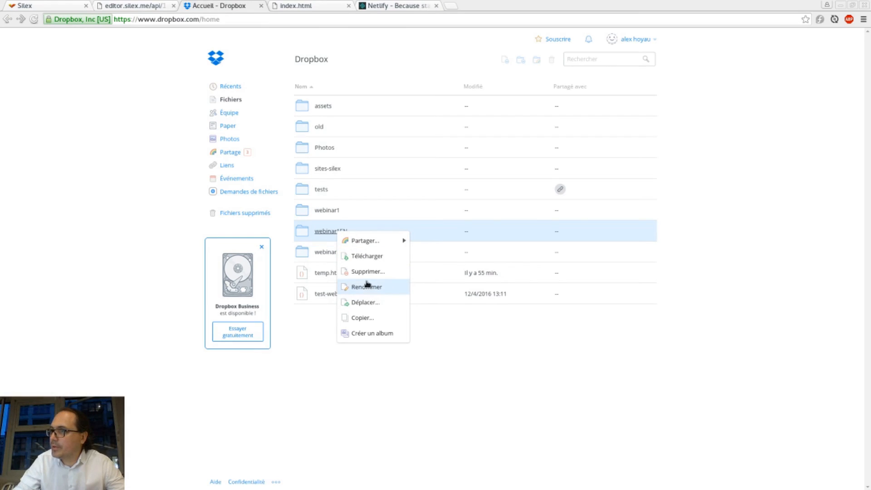
left_click(364, 256)
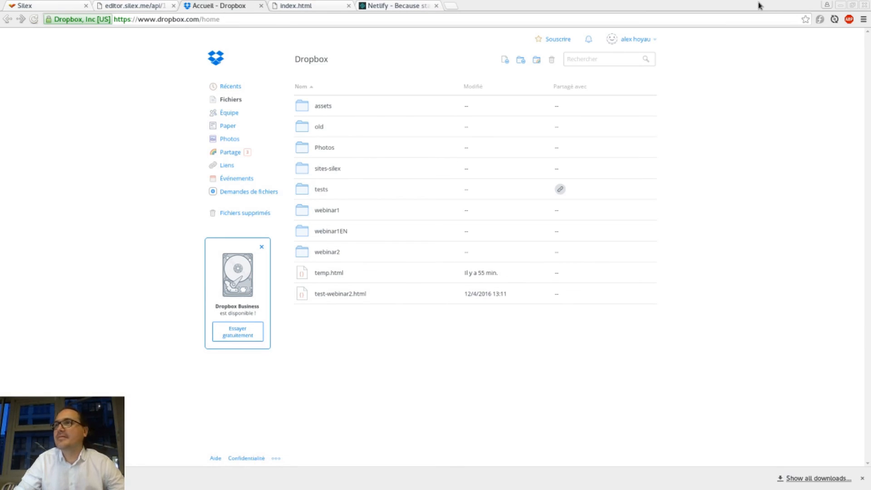
Return to the Netlify tab, then switch to the file manager and go up from perso2 to the Downloads folder.
key("ctrl+Tab")
key("ctrl+Tab")
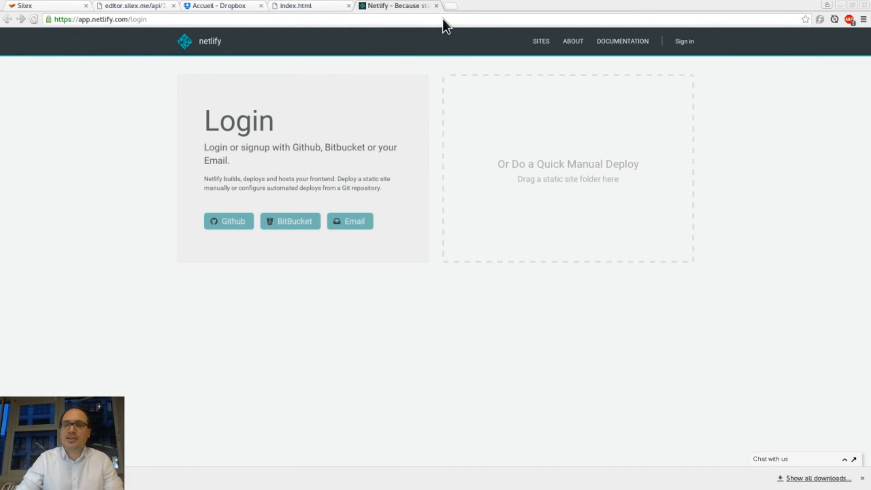
key("alt+Tab")
key("alt+Up")
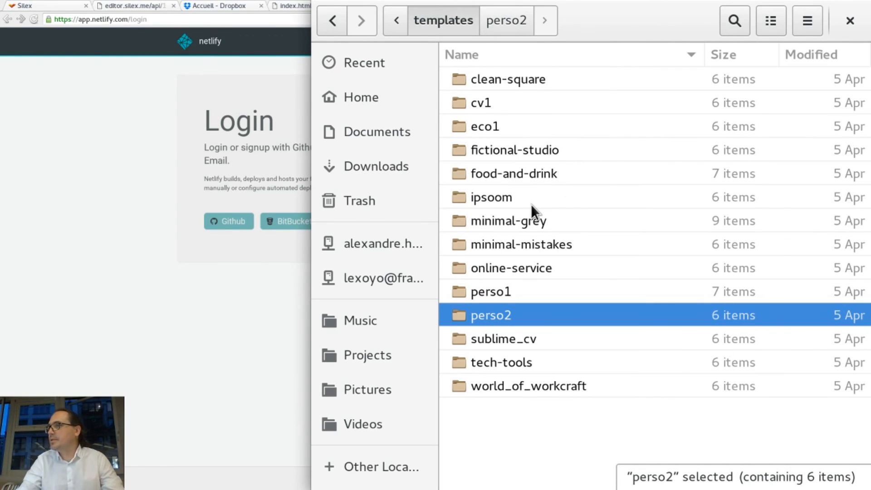
key("alt+Up")
key("alt+Up")
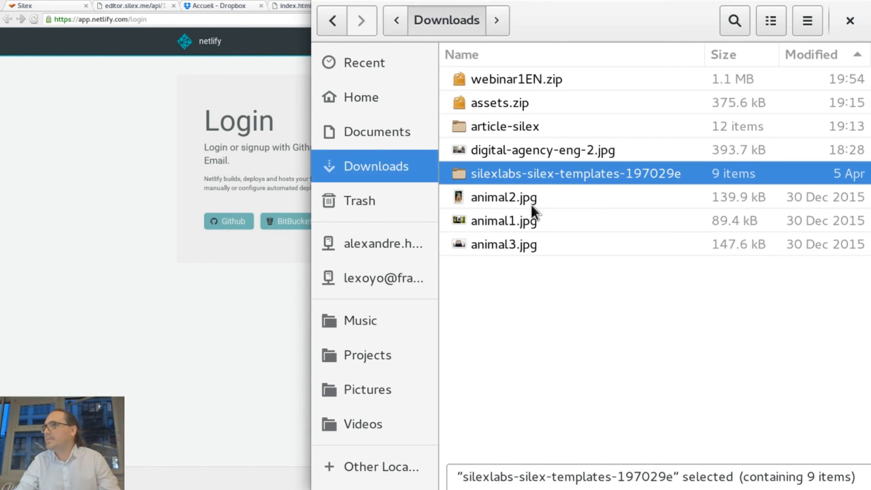
Try to upload webinar1EN.zip from the Downloads folder to the signed-out Netlify login page.
left_click(522, 86)
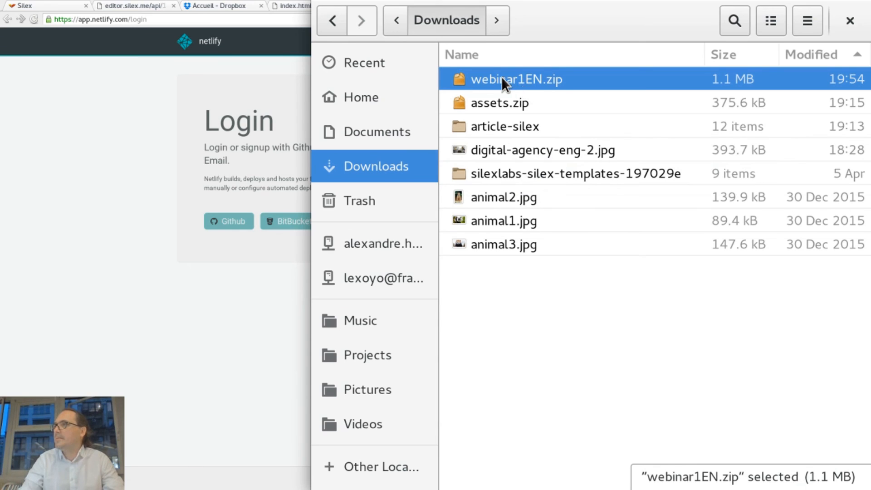
left_click_drag(502, 77, 580, 167)
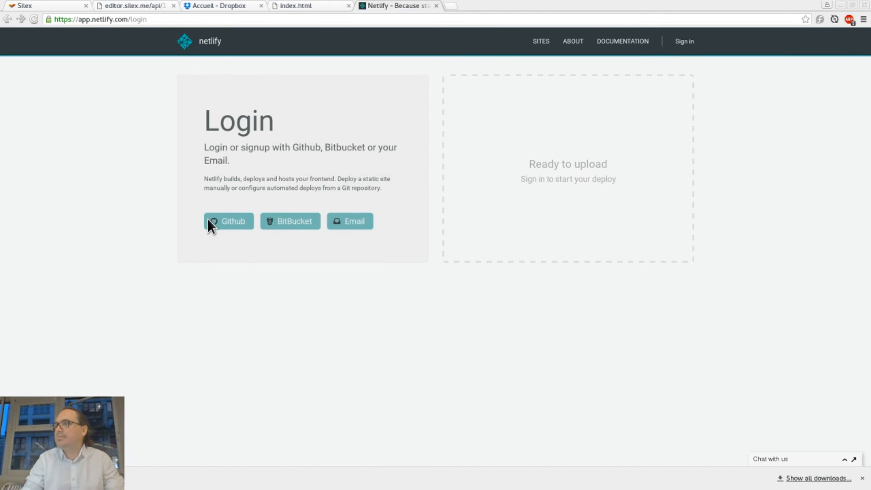
Switch to the browser window signed in to Netlify and manually deploy webinar1EN.zip from the Downloads folder as a new site.
key("alt+Tab")
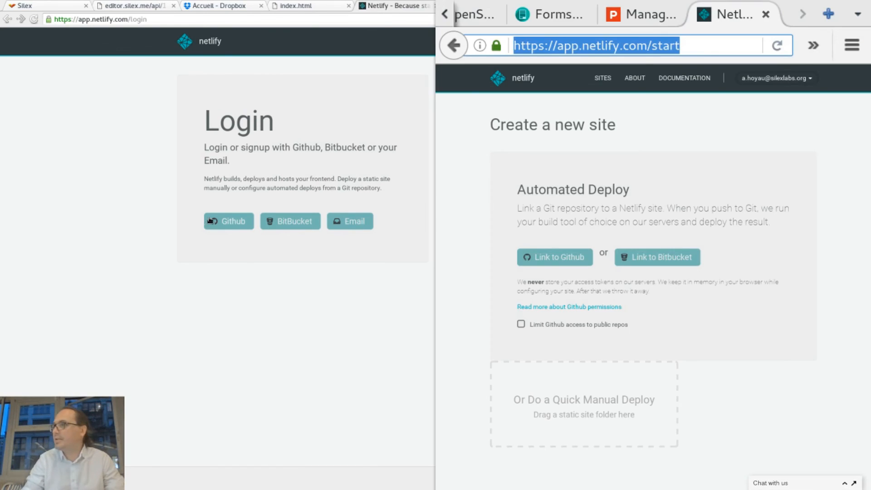
left_click(691, 207)
key("super+Up")
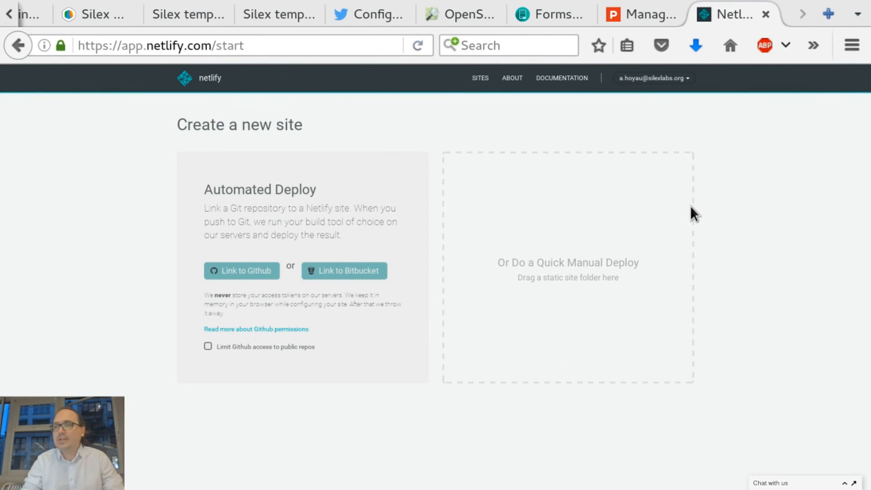
key("alt+Tab")
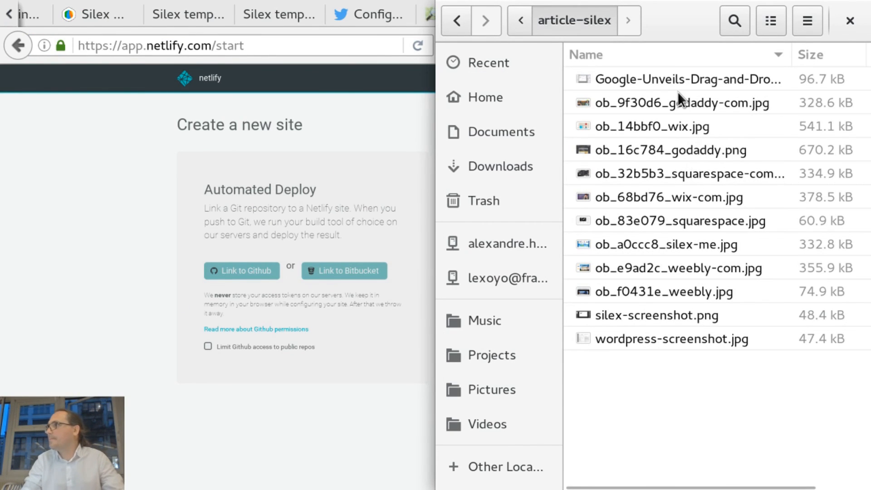
key("alt+Up")
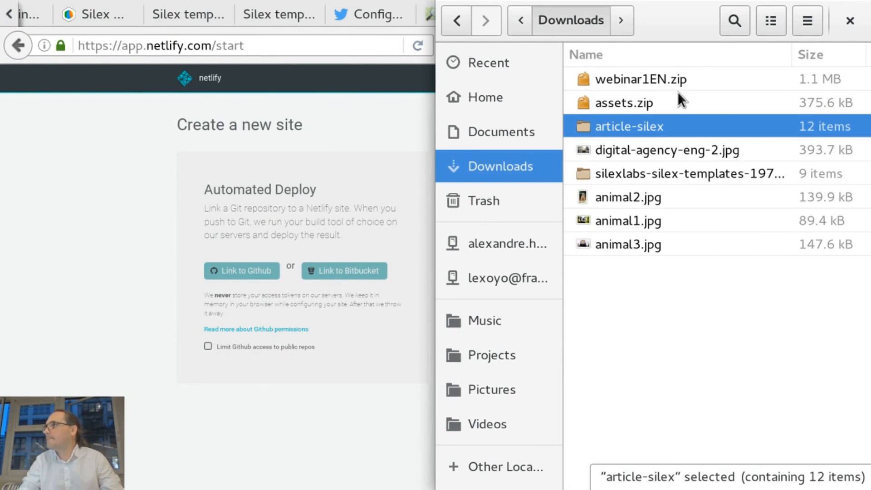
left_click(650, 83)
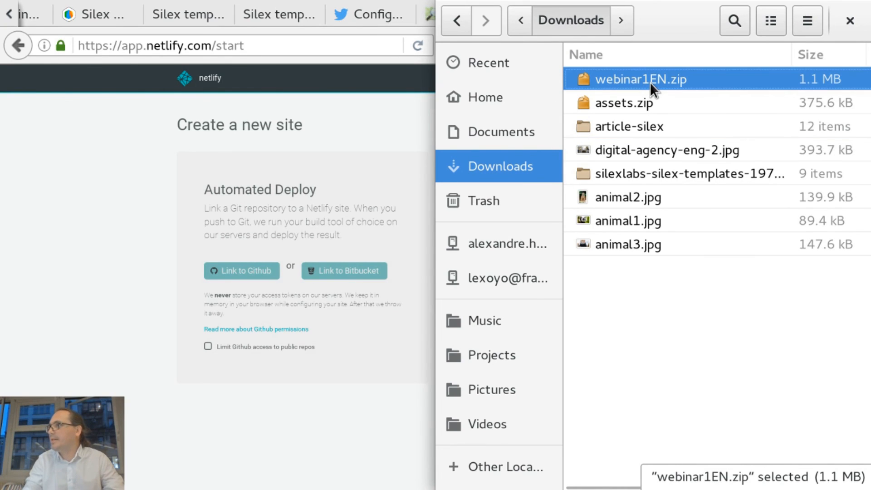
left_click_drag(650, 82, 579, 266)
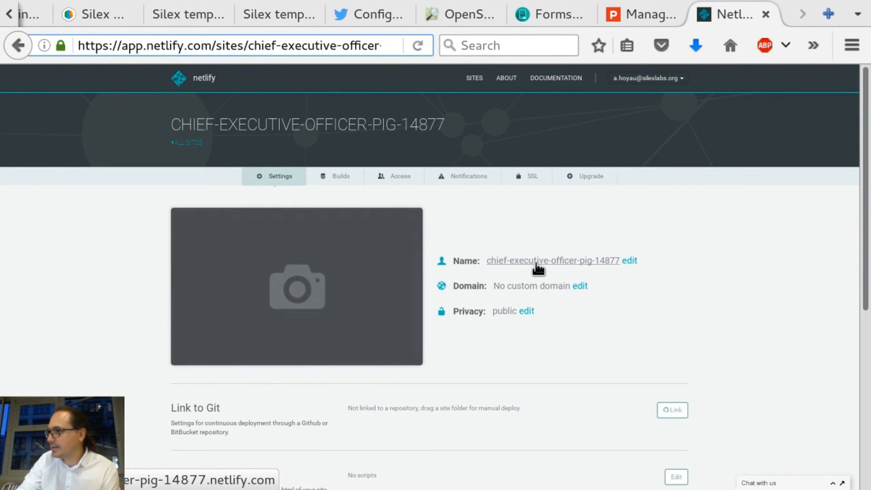
Open the deployed site chief-executive-officer-pig-14877 from its Netlify settings and copy its web address.
left_click(557, 264)
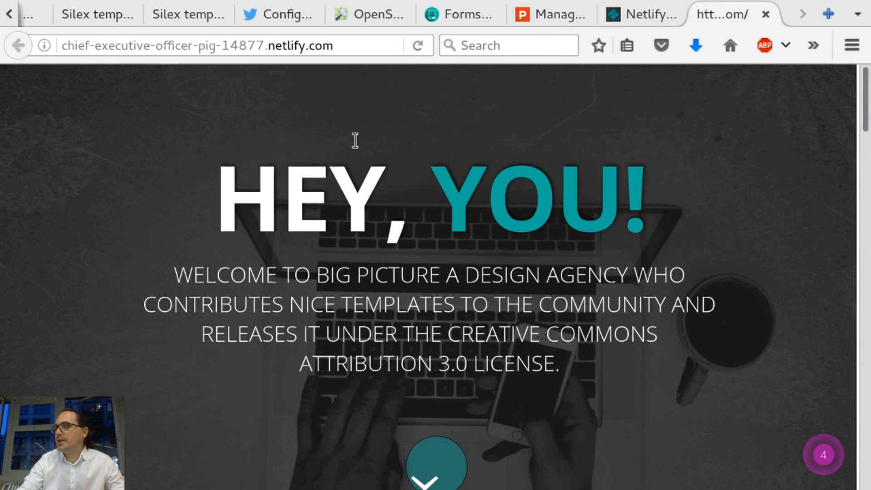
scroll(356, 141, "down", 2)
scroll(440, 291, "down", 2)
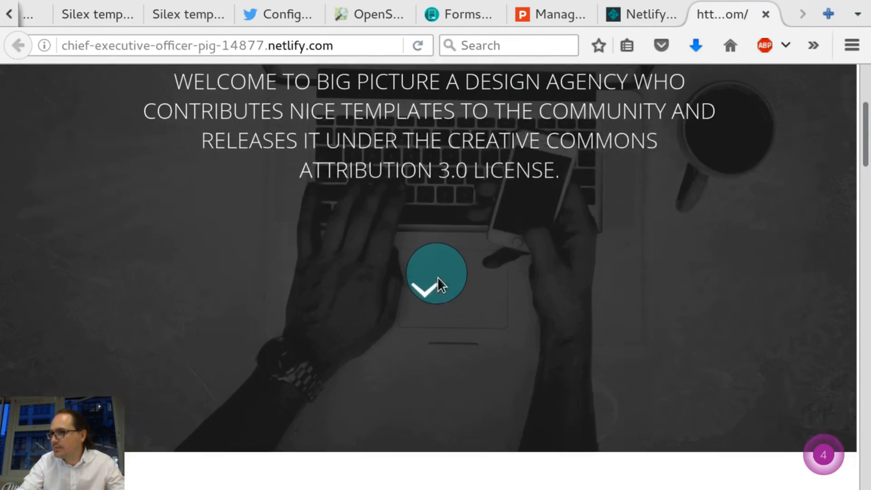
left_click(340, 47)
key("ctrl+c")
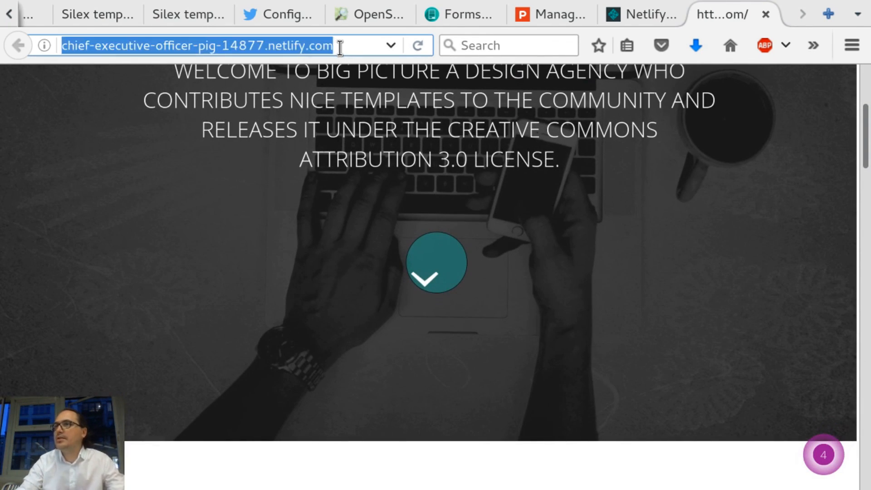
Open the copied site address in a new tab of the main browser window and look over the published page.
key("alt+Tab")
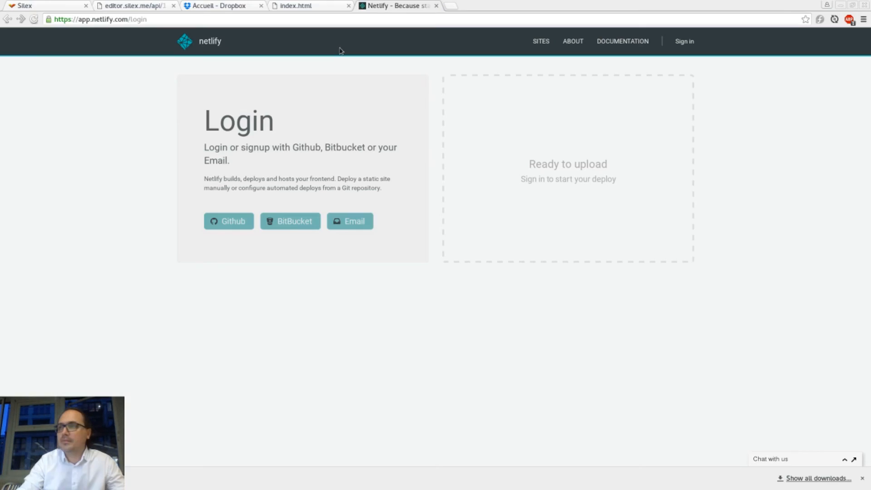
key("ctrl+t")
key("ctrl+v")
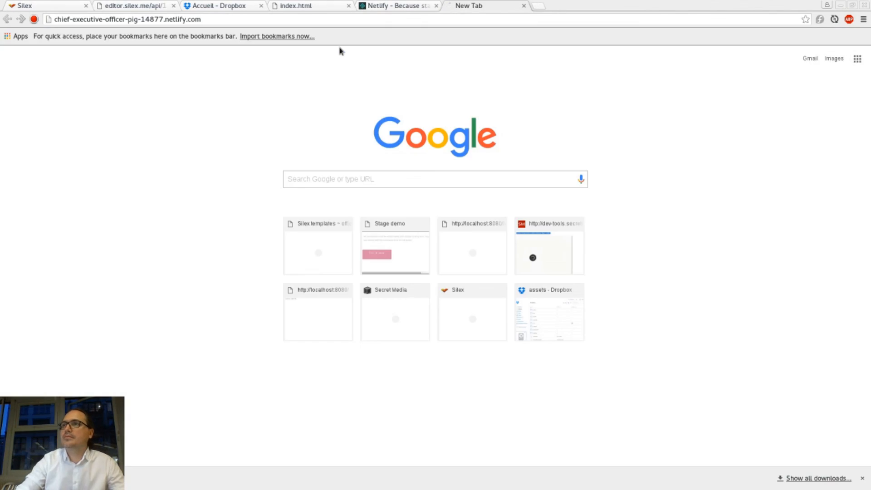
key("Return")
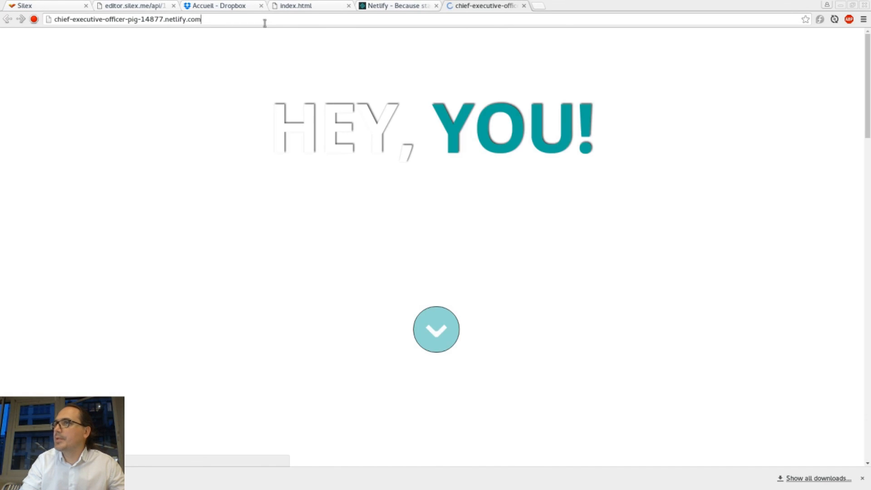
left_click(264, 21)
scroll(408, 210, "down", 5)
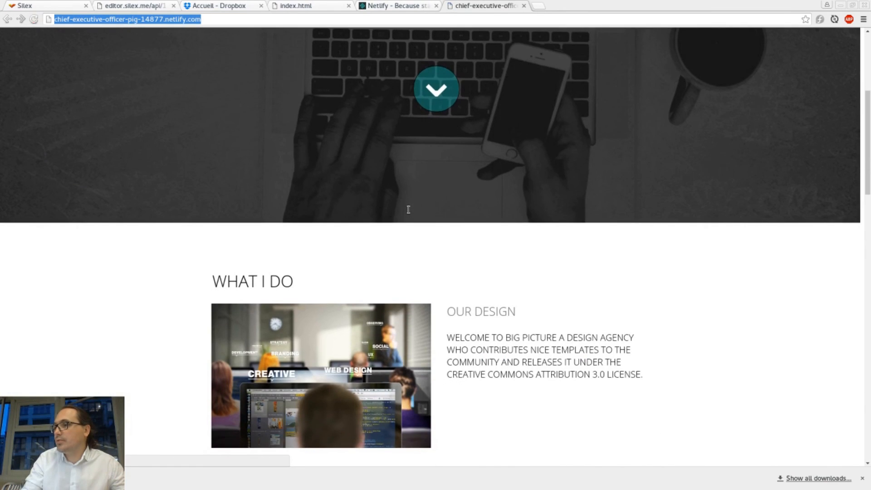
scroll(409, 210, "up", 5)
scroll(409, 209, "down", 10)
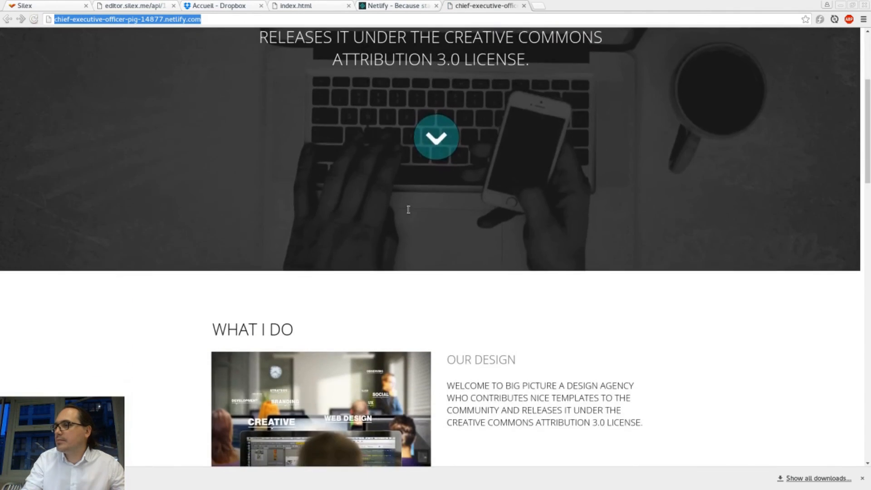
scroll(408, 210, "up", 10)
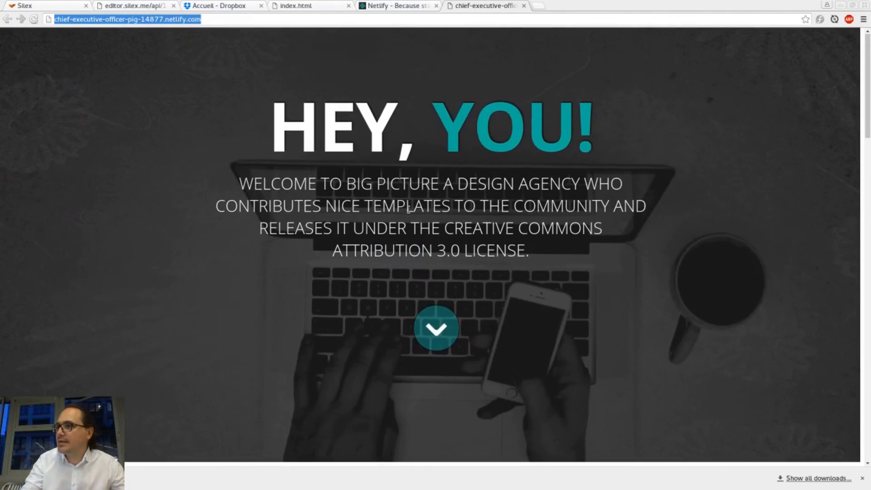
left_click(162, 20)
left_click_drag(162, 20, 52, 20)
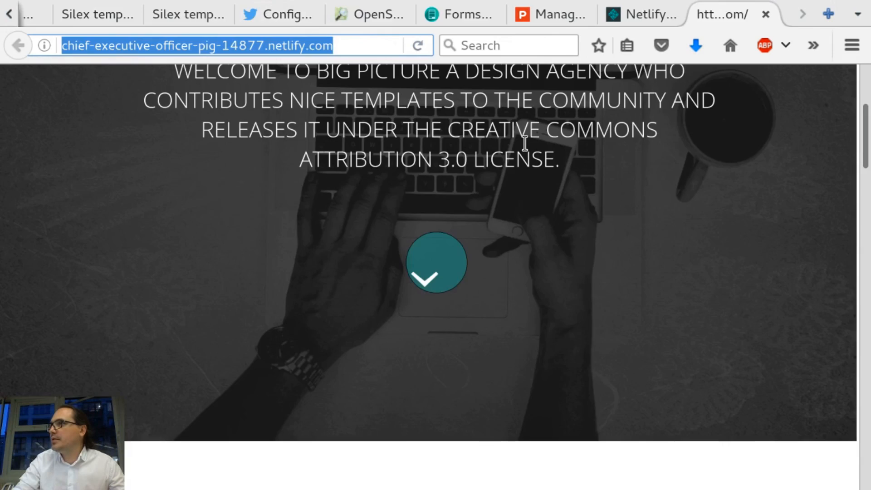
Close the live site's tab in the signed-in browser and rename the Netlify site to test-silex.
key("ctrl+w")
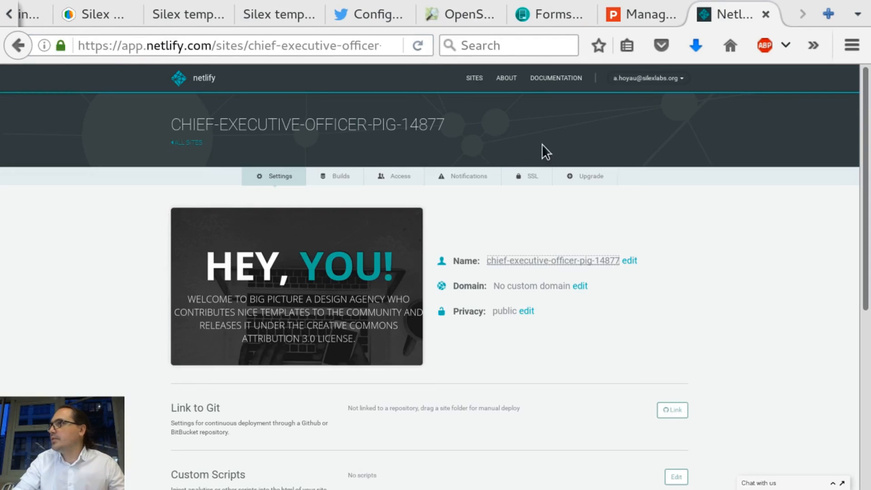
left_click(633, 266)
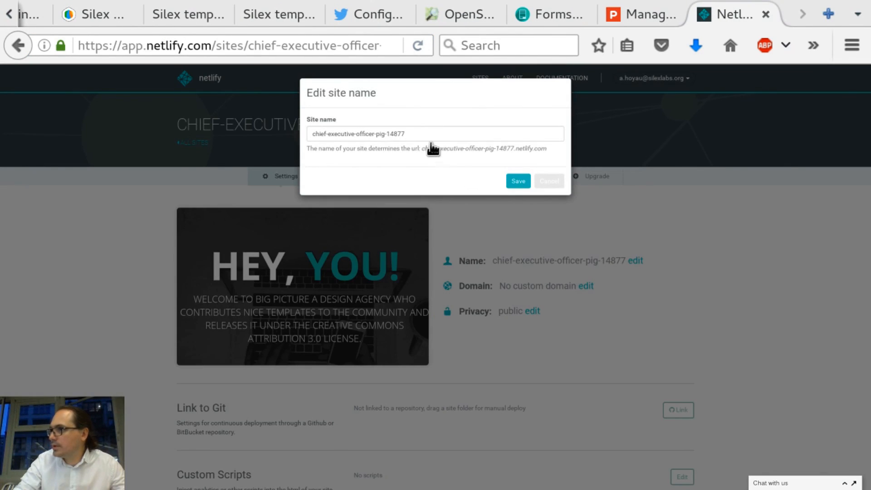
left_click(402, 134)
key("ctrl+a")
type("test")
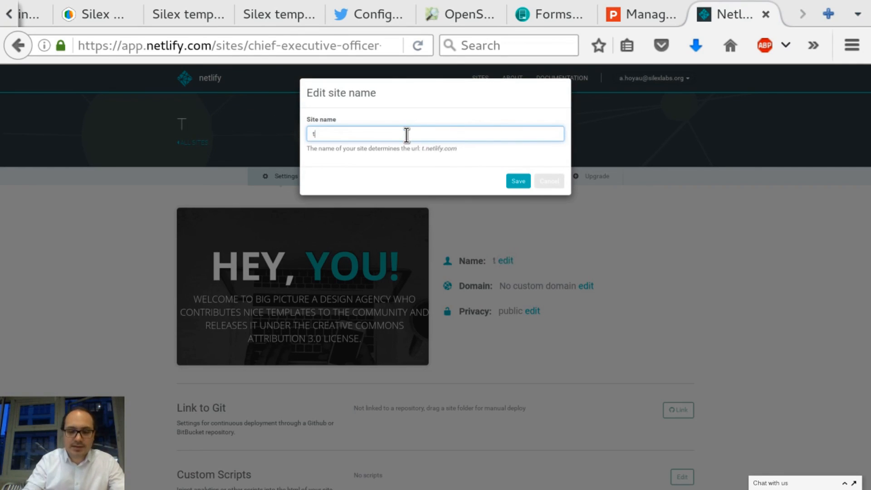
type("ilex")
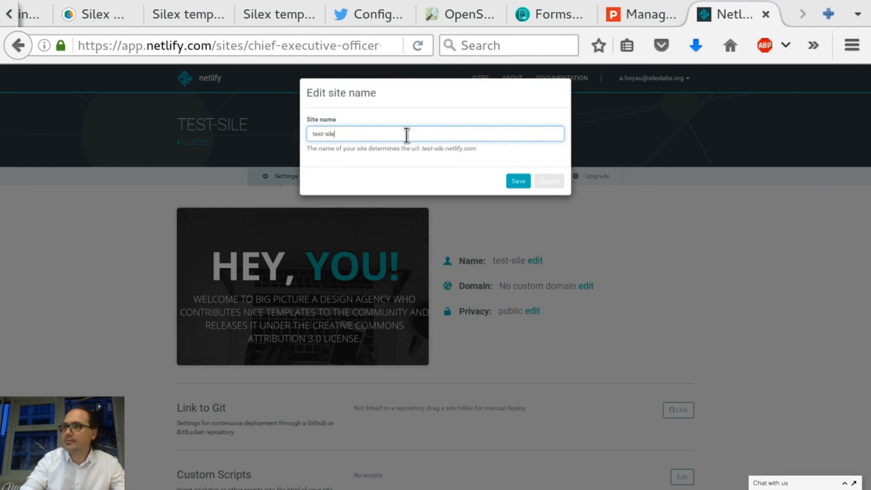
left_click(519, 181)
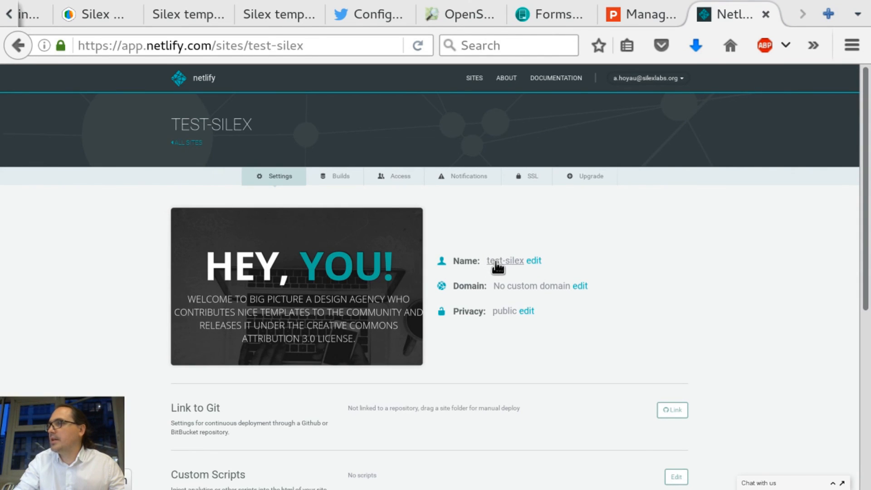
left_click_drag(511, 265, 506, 263)
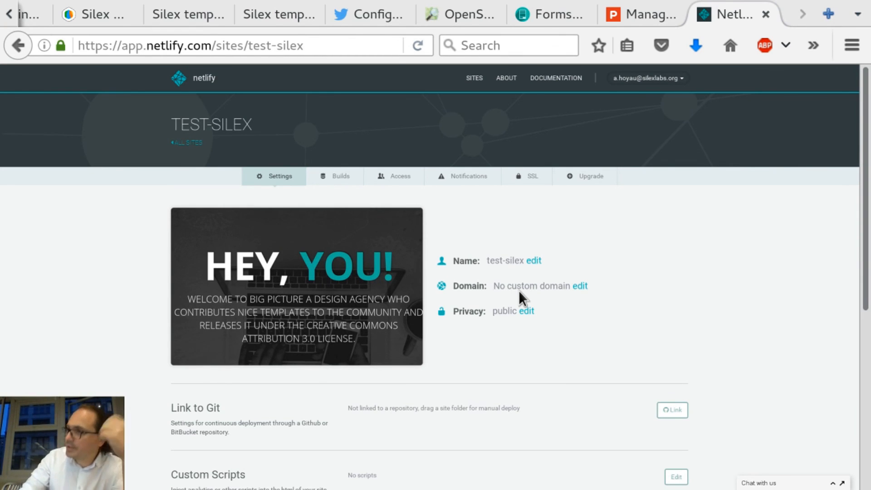
left_click(519, 290)
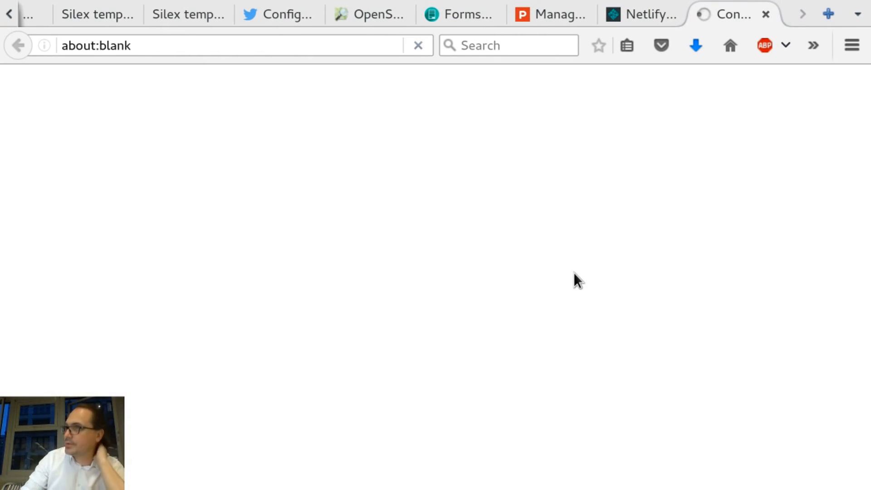
key("ctrl+w")
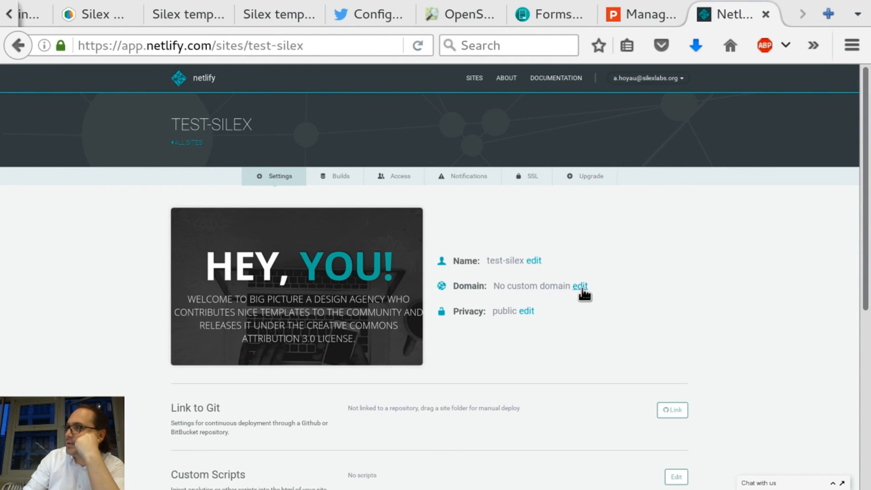
Examine the custom domain options without changing them, and review the site's scripts, post-processing and other settings.
left_click(582, 290)
left_click(381, 131)
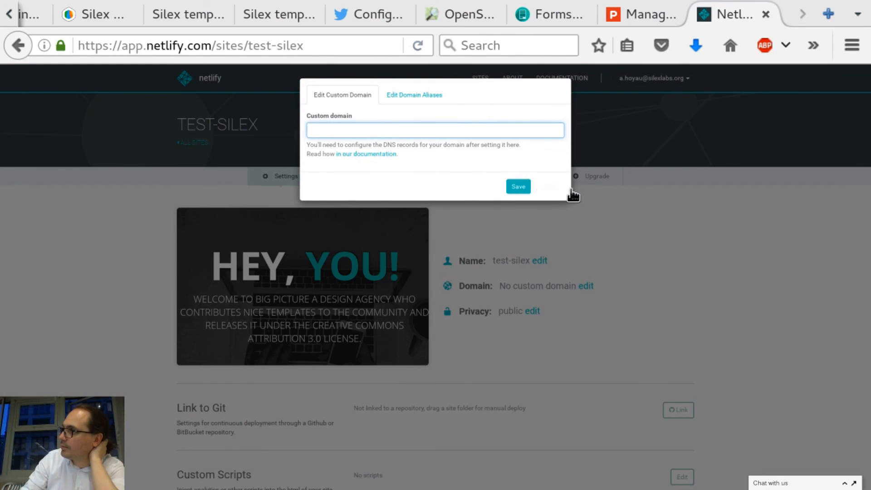
left_click(555, 188)
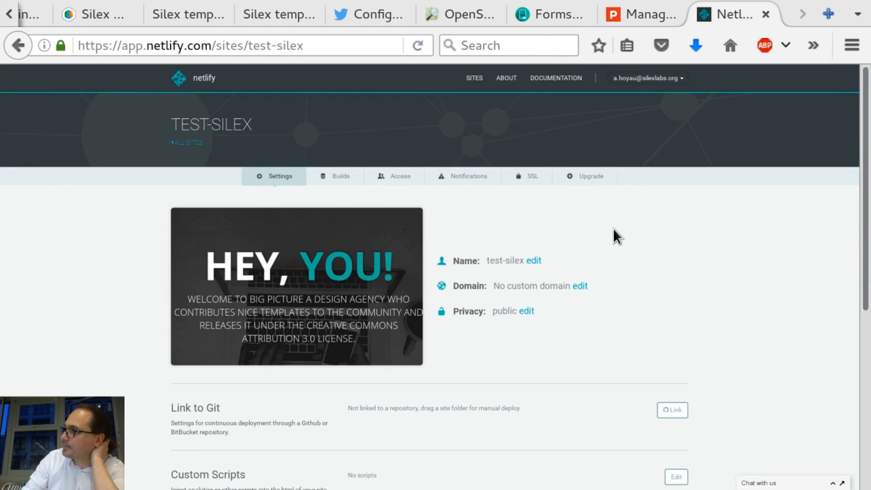
scroll(614, 228, "down", 5)
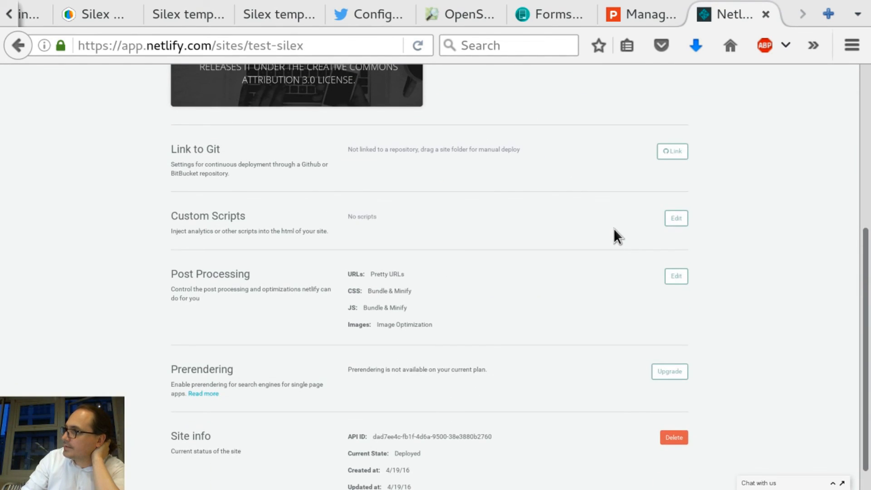
scroll(613, 228, "up", 5)
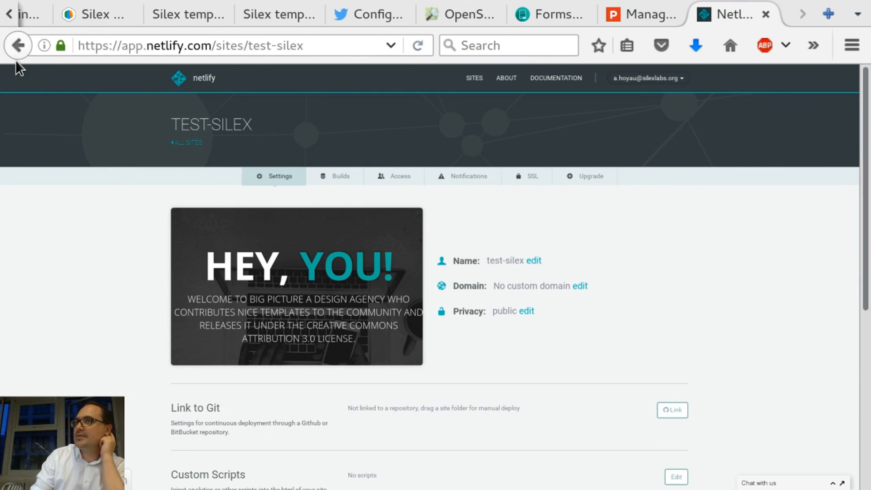
scroll(95, 13, "up", 2)
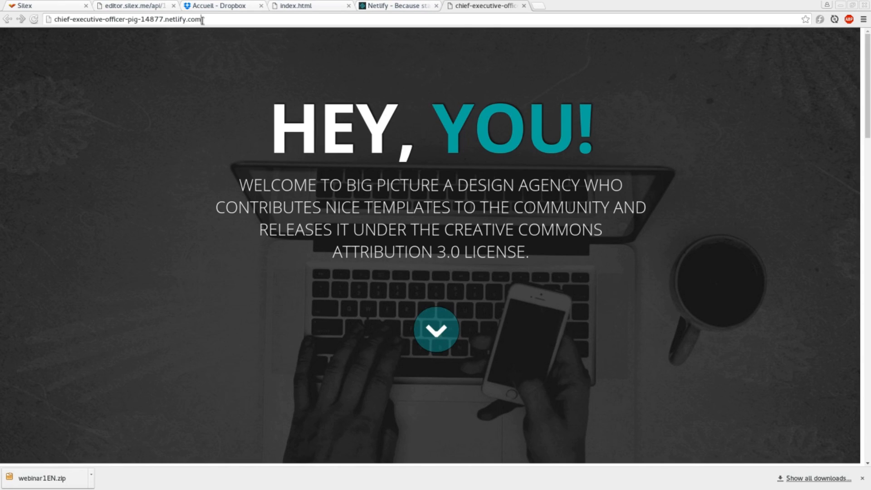
In the main browser window, dismiss the downloads bar, return to the Silex editor and close its publication survey dialog.
left_click(863, 478)
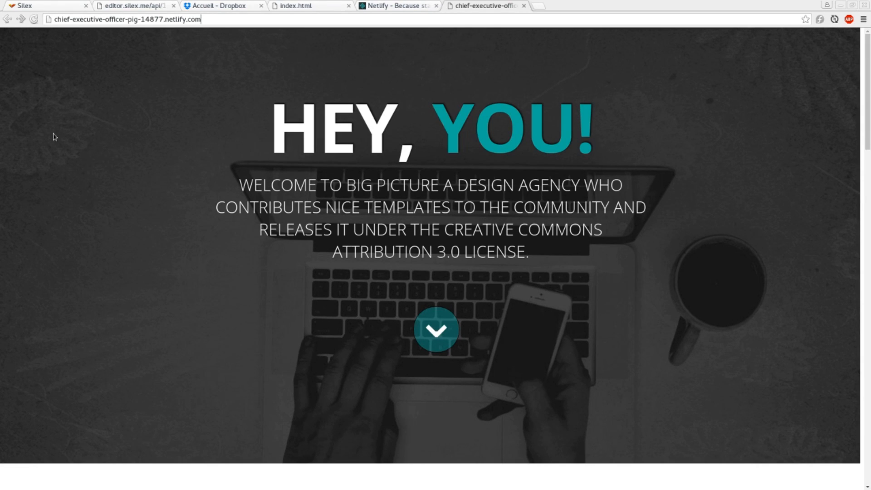
left_click(46, 8)
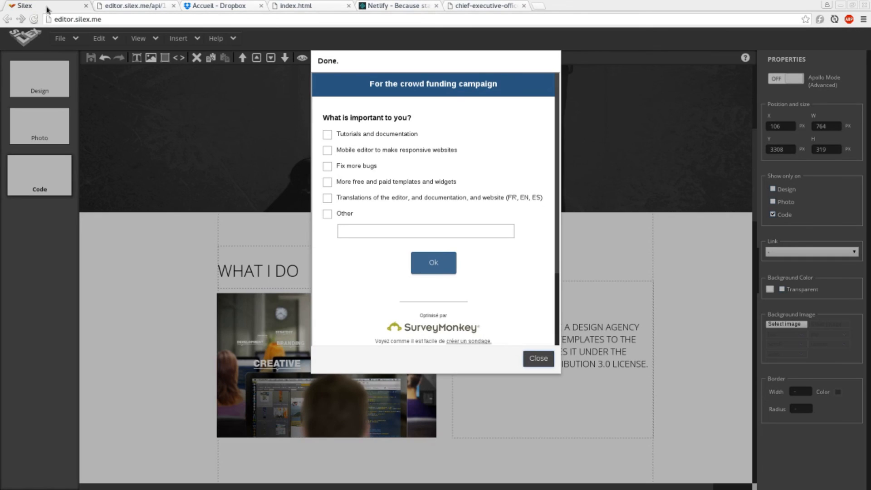
left_click(538, 359)
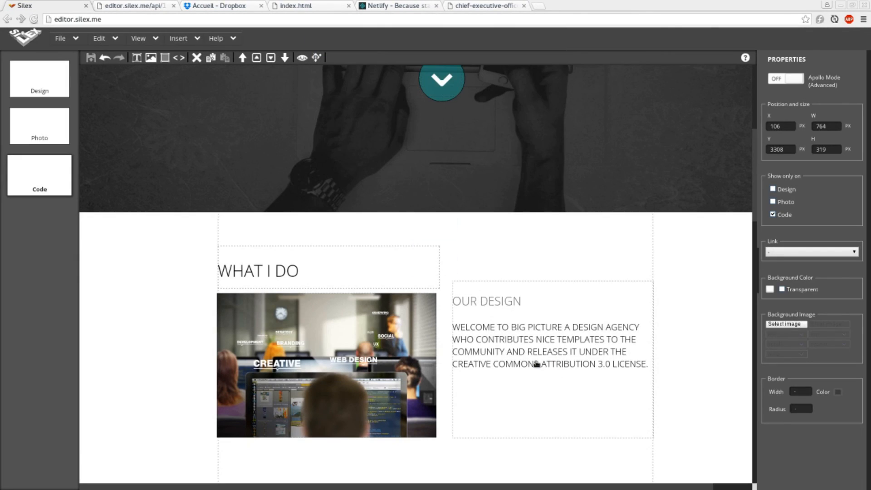